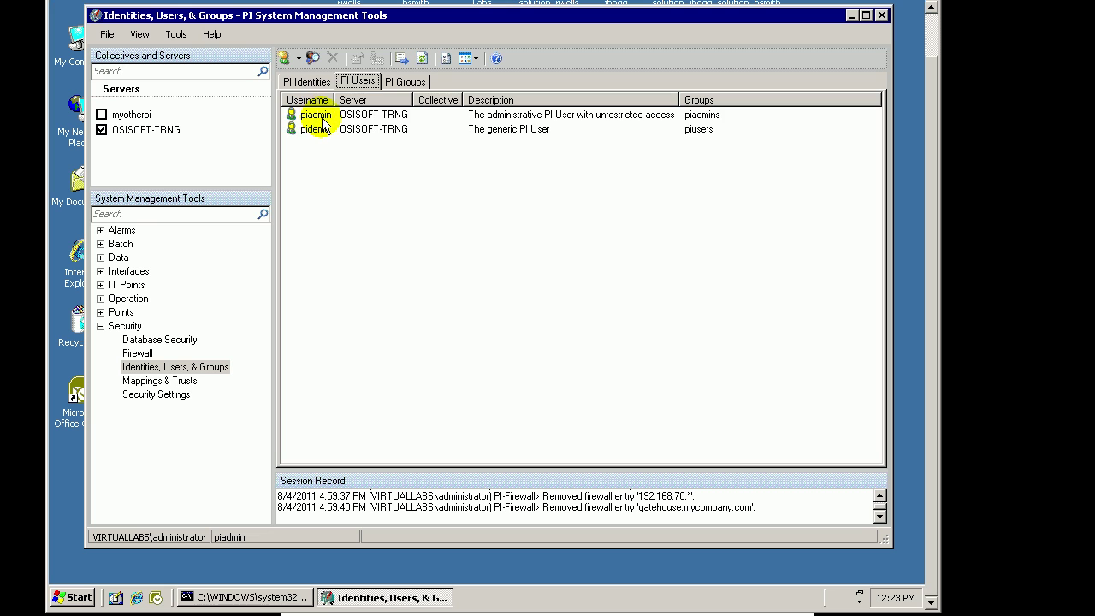
Step: Select the piadmin user and glance at the PI Groups list
left_click(316, 120)
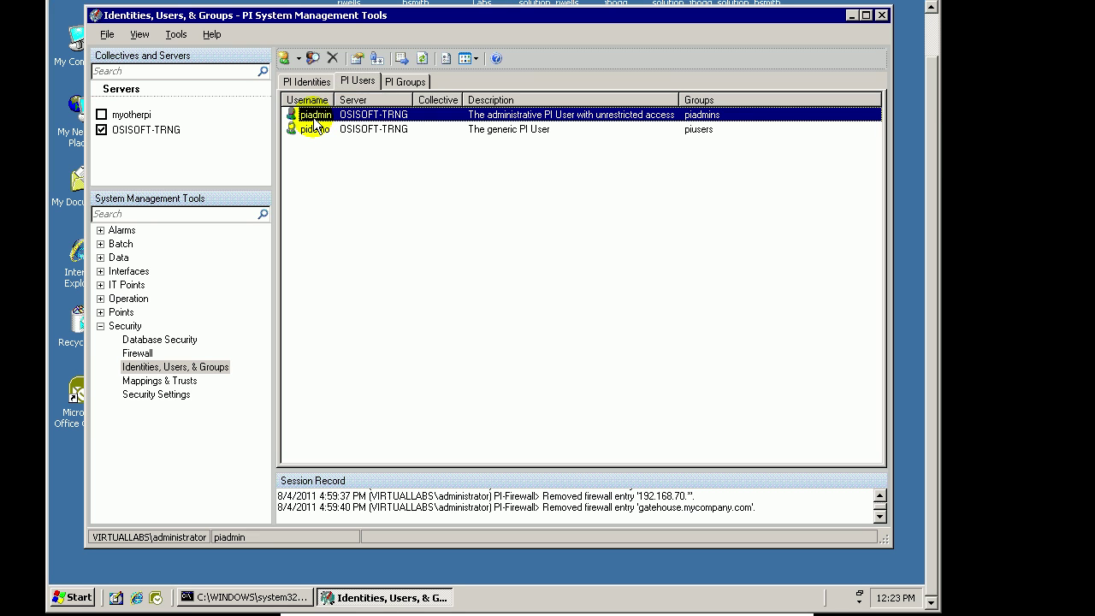
left_click(404, 83)
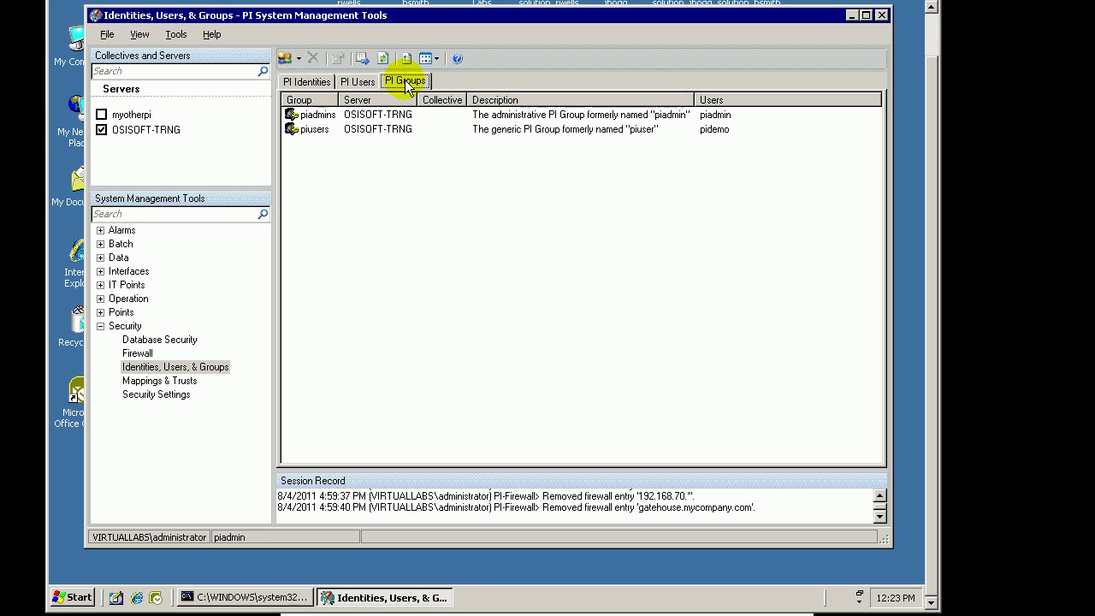
left_click(359, 83)
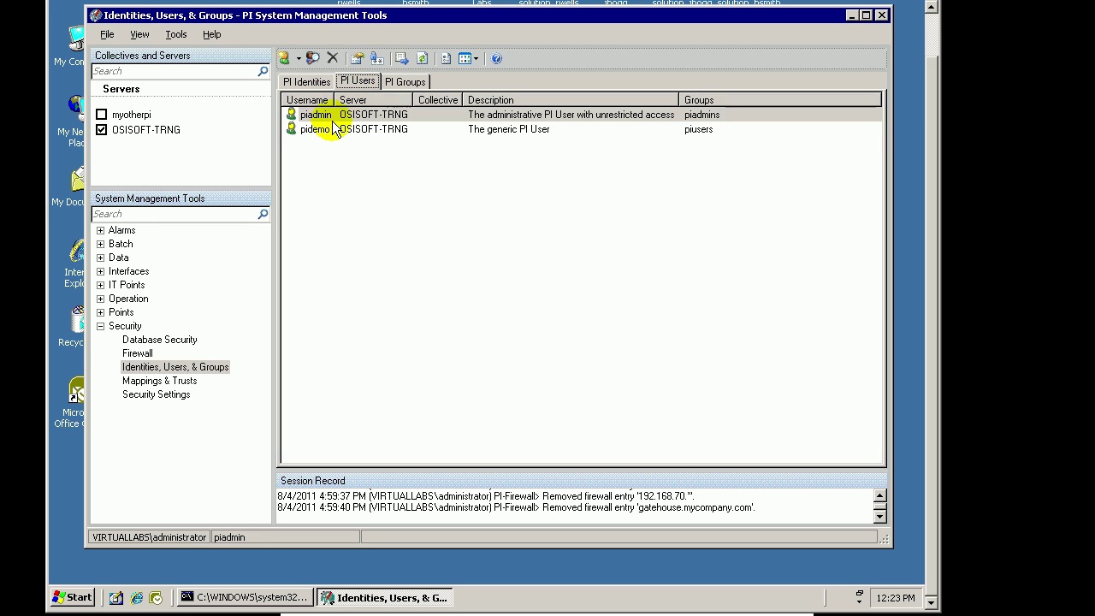
left_click(313, 133)
left_click(319, 116)
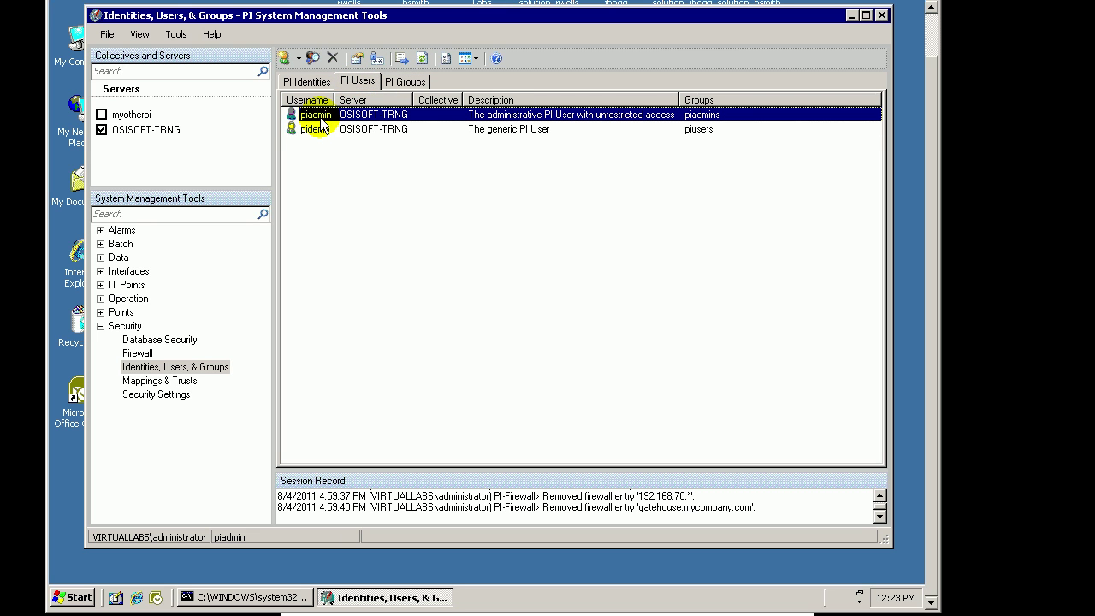
Step: Review the piadmins and piusers groups, then abandon renaming piadmin and select pidemo
left_click(392, 82)
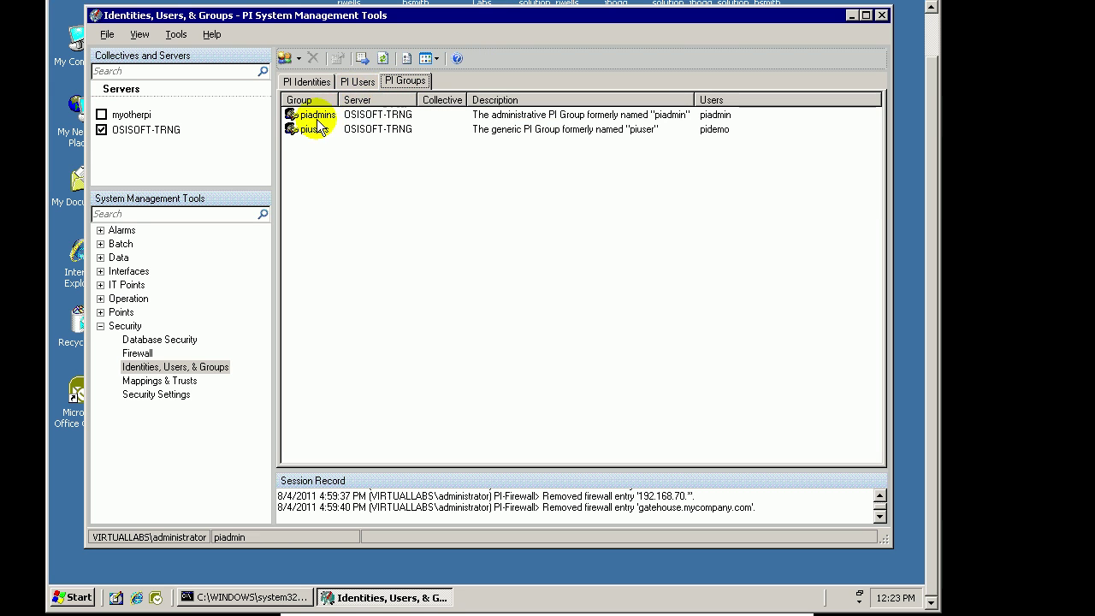
left_click(313, 116)
left_click(358, 81)
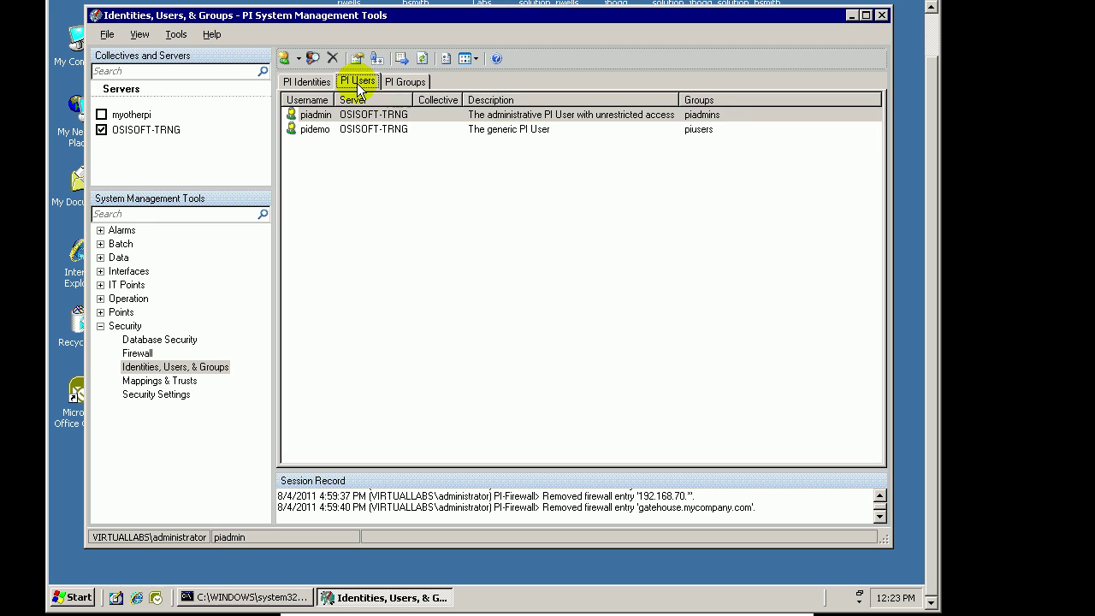
left_click(310, 115)
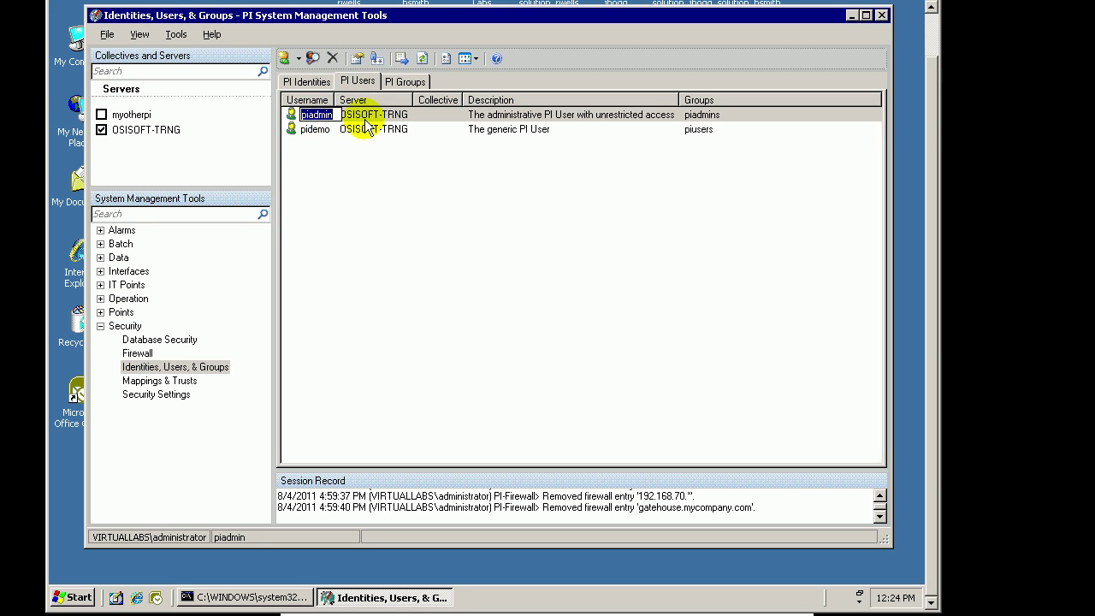
left_click(315, 134)
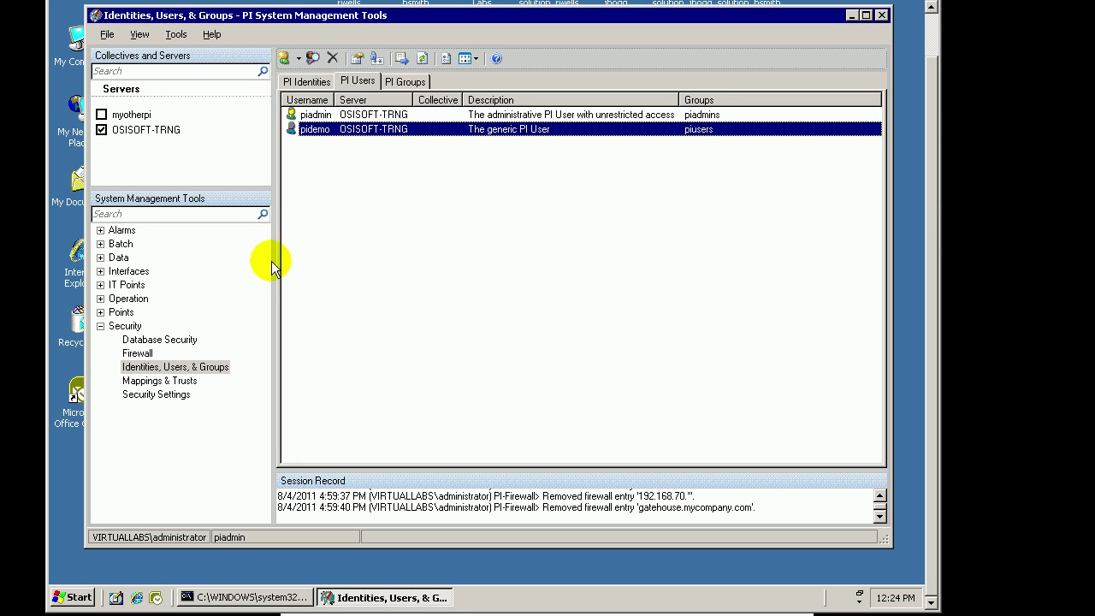
Step: Open Point Builder's Security tab and inspect piadmin's permissions on point CDM158
left_click(100, 312)
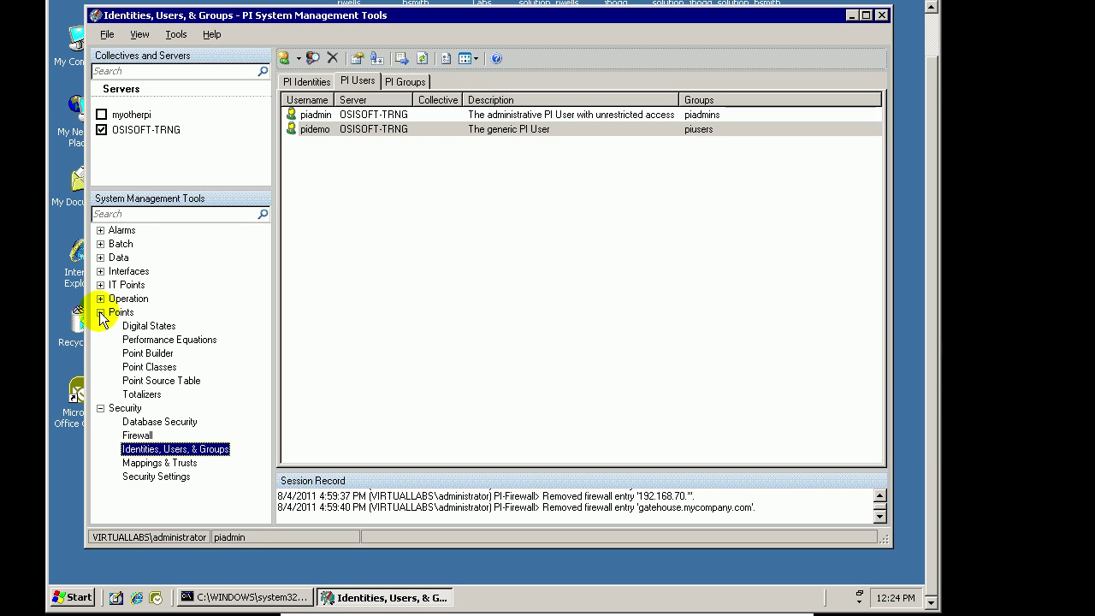
left_click(147, 353)
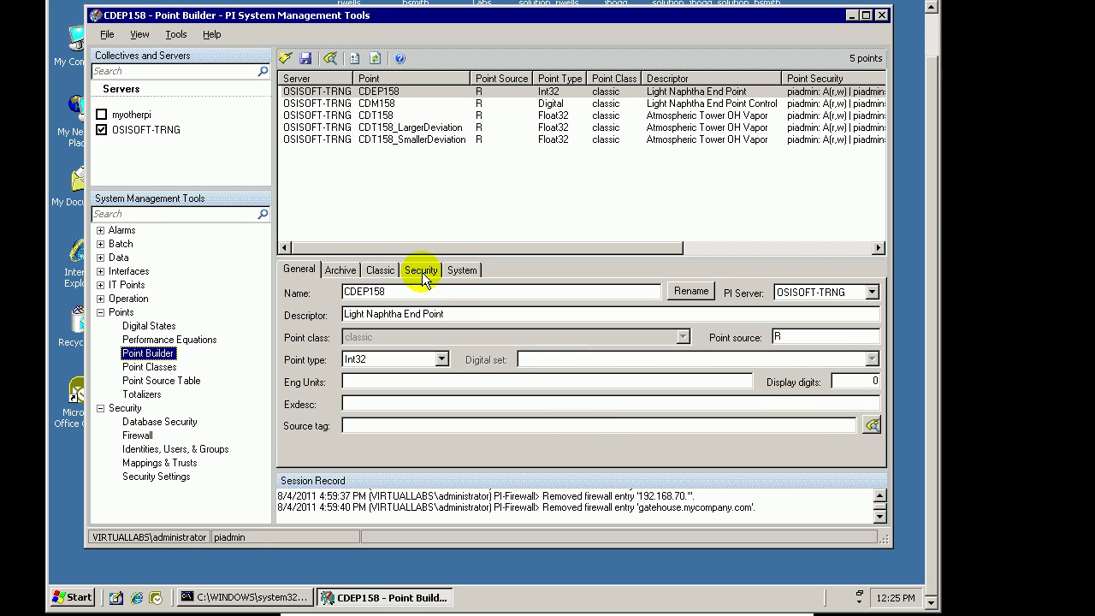
left_click(422, 270)
left_click(312, 103)
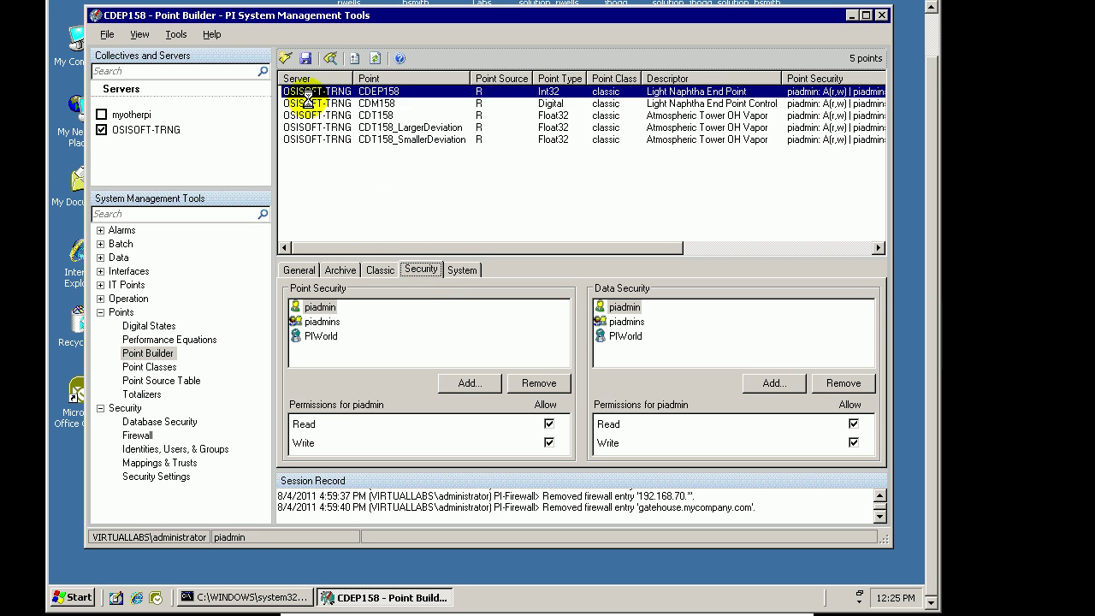
left_click(323, 308)
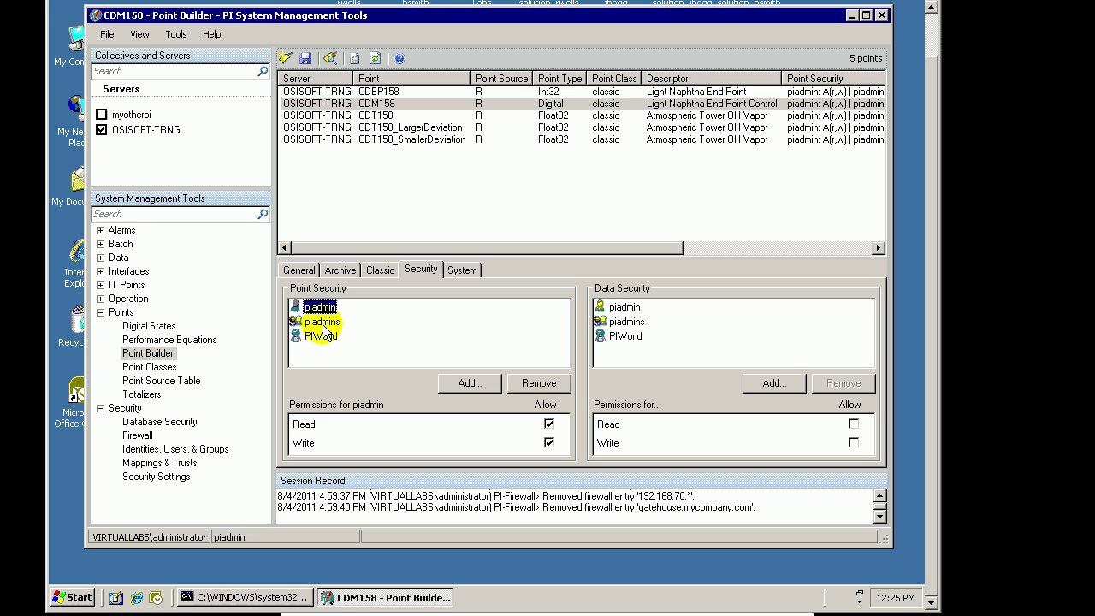
Step: Check piadmins and PIWorld point and data permissions, then piadmin's access on CDT158
left_click(321, 322)
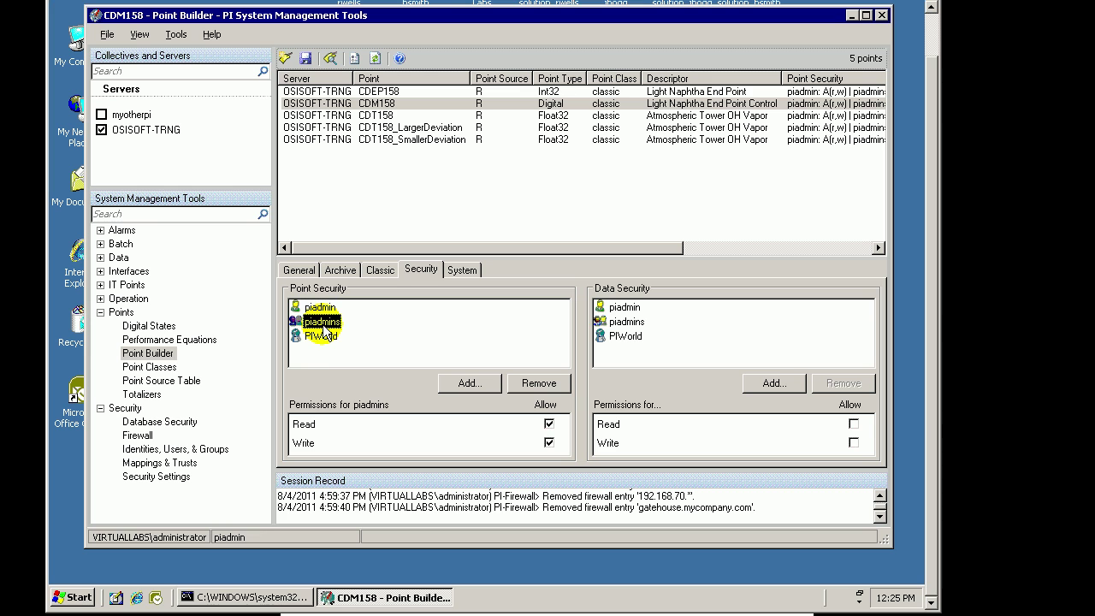
left_click(627, 321)
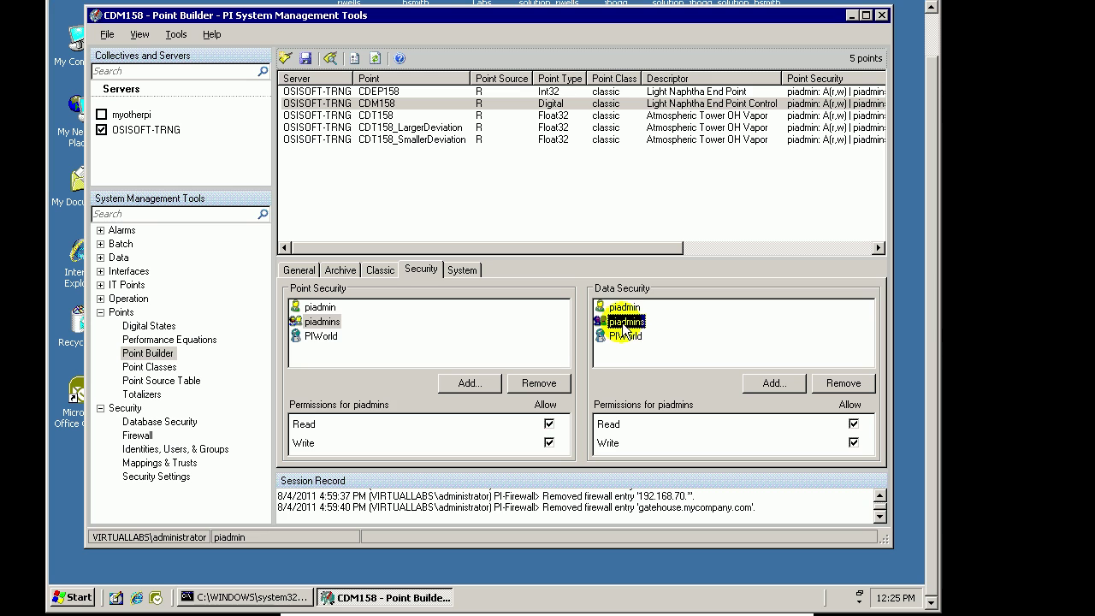
left_click(320, 307)
left_click(322, 336)
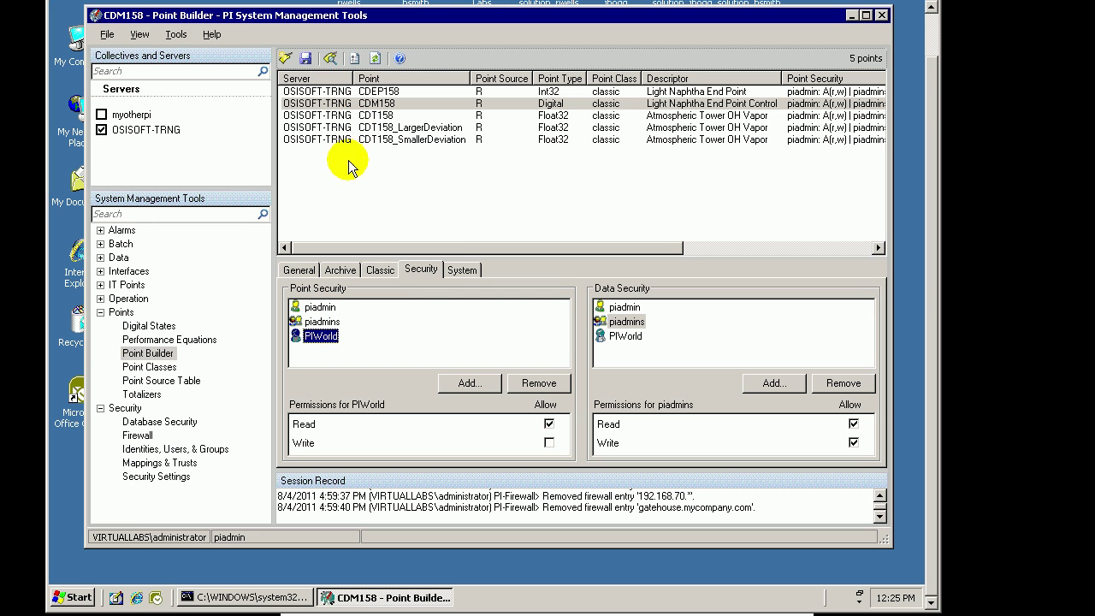
left_click(324, 114)
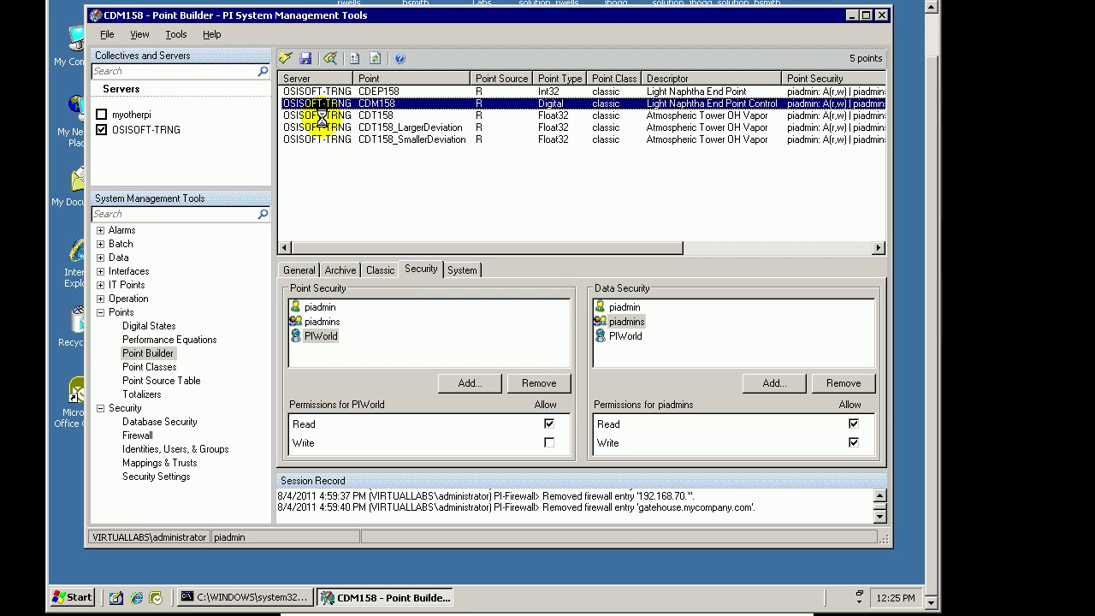
left_click(319, 308)
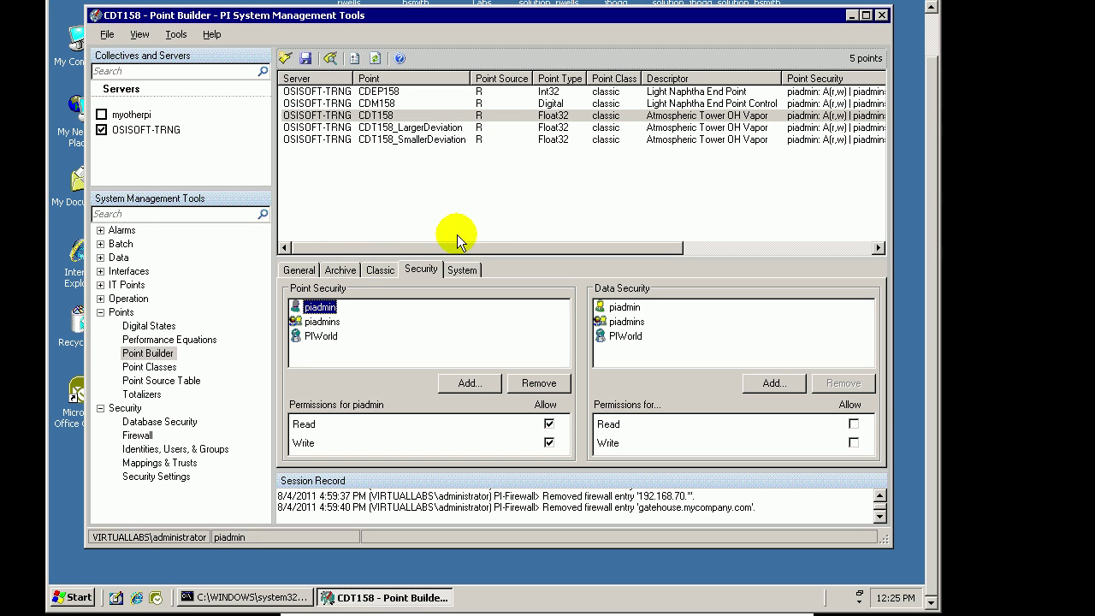
Step: Go back to Identities, Users, & Groups and click through PI users piadmin and pidemo
left_click(150, 449)
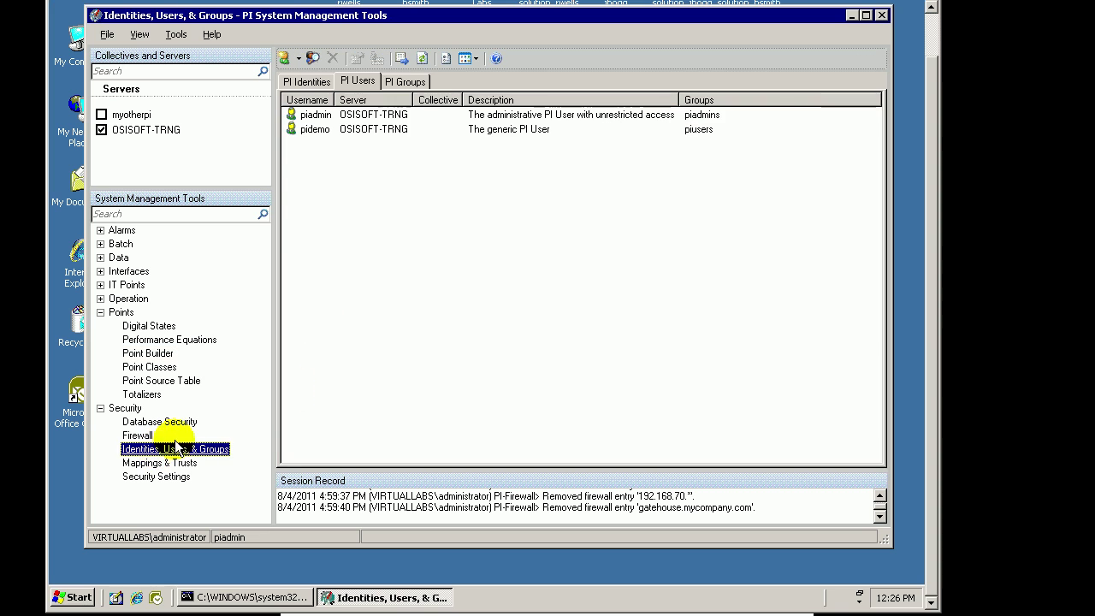
left_click(359, 84)
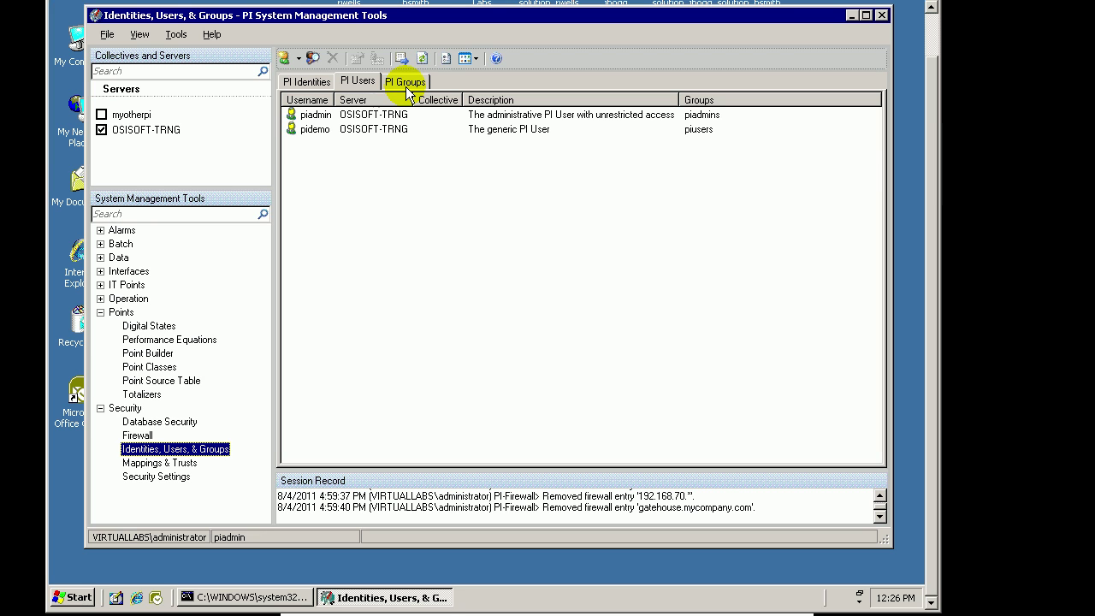
left_click(316, 117)
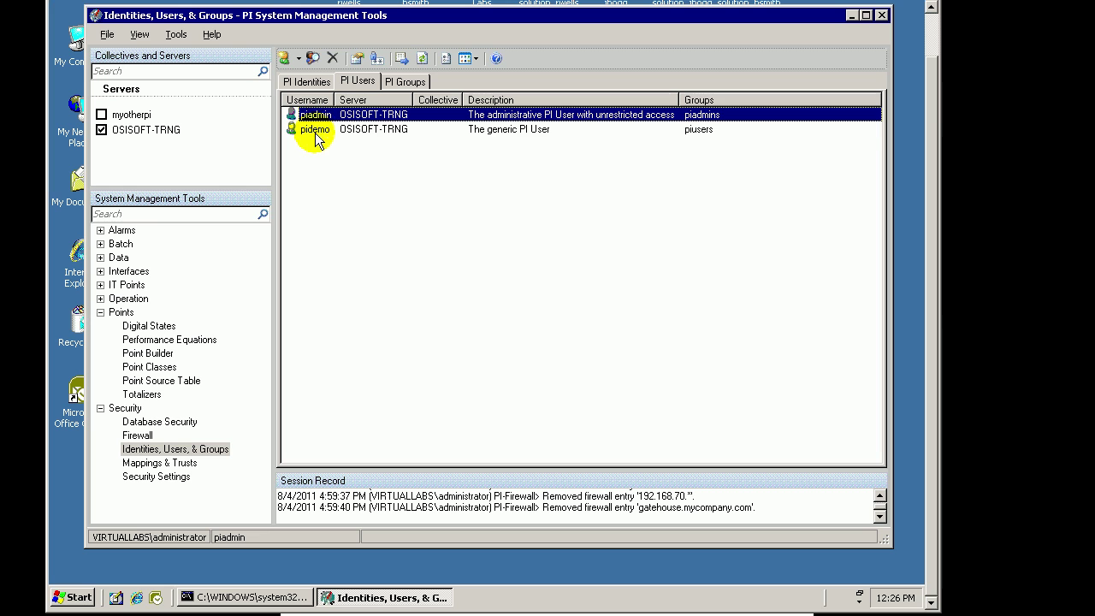
left_click(314, 133)
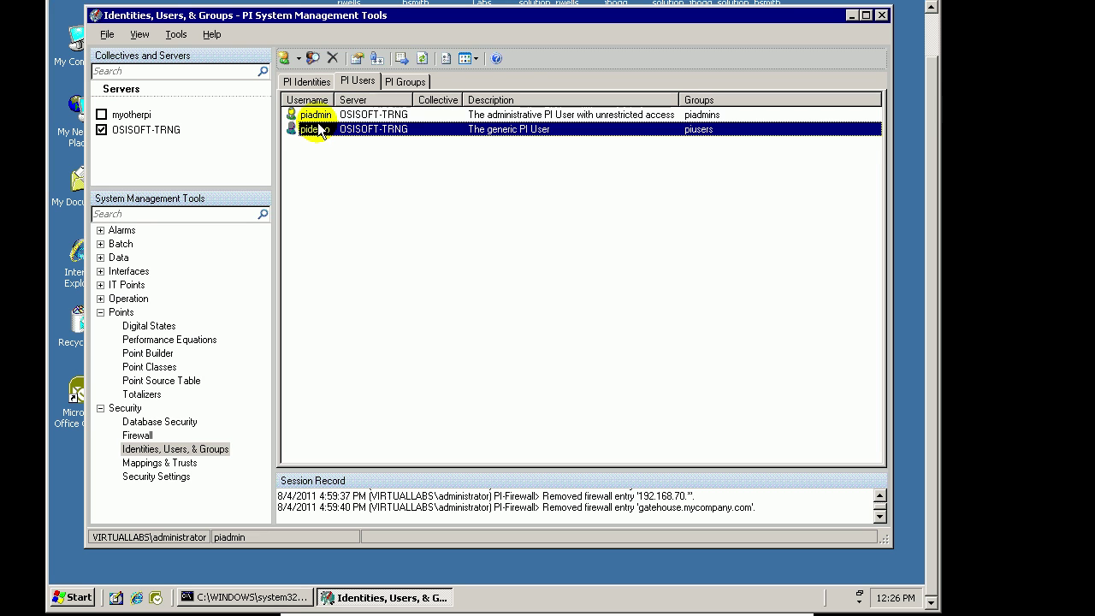
left_click(317, 120)
left_click(313, 115)
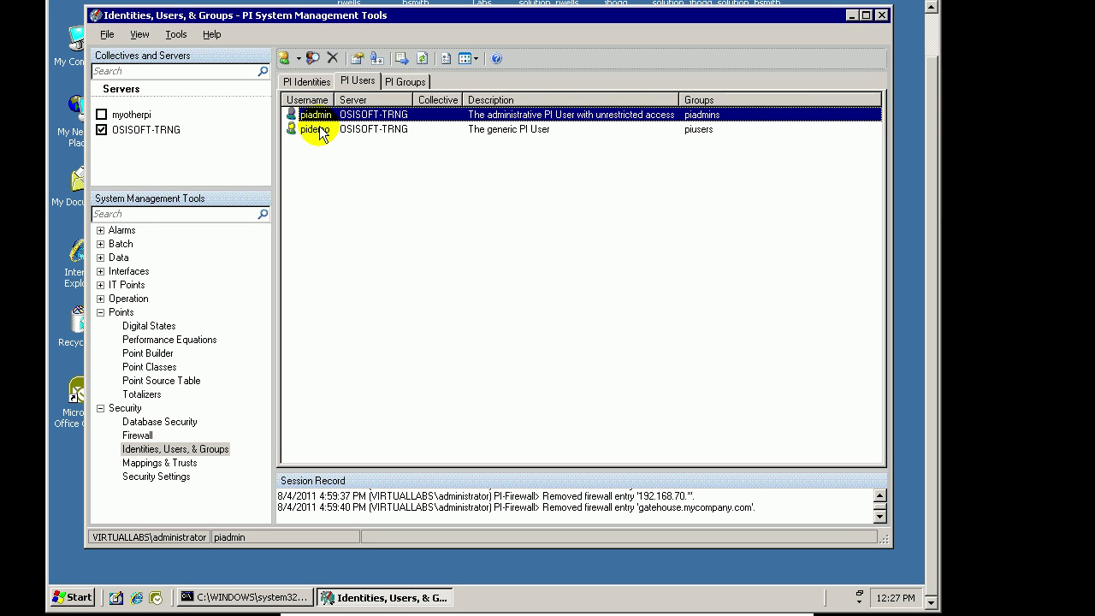
left_click(316, 129)
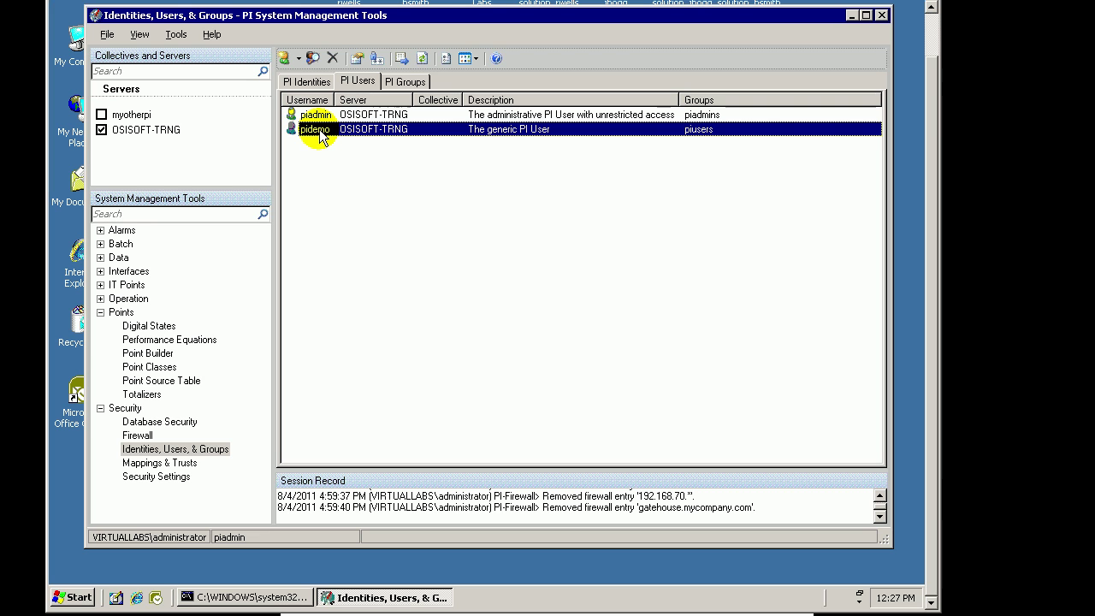
key("Up")
Step: Look at the PI OPS identity, then return to PI Users and reselect piadmin
left_click(306, 81)
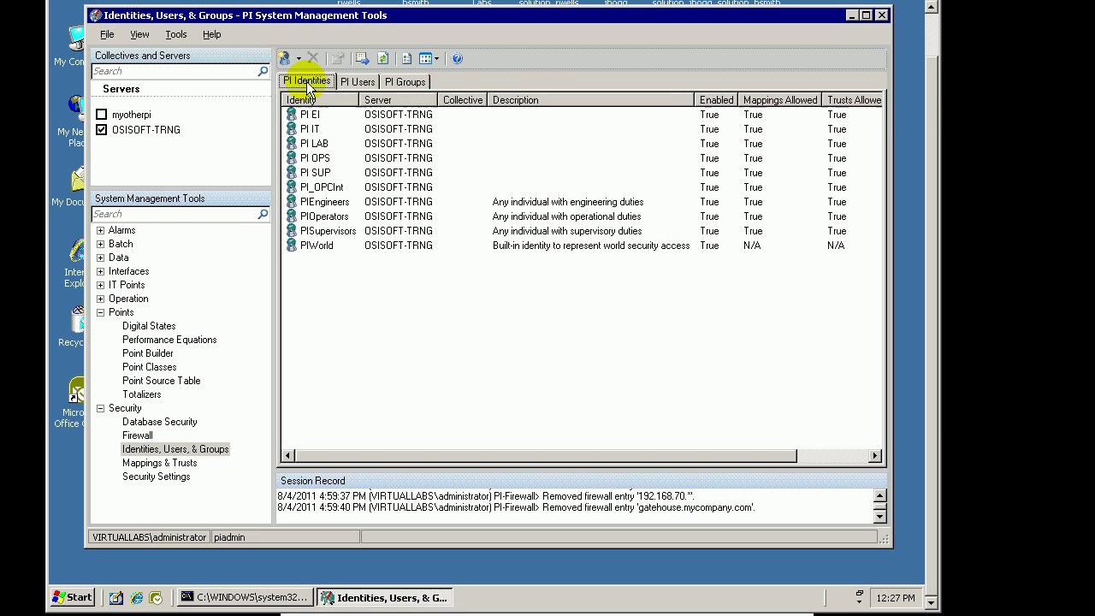
left_click(315, 160)
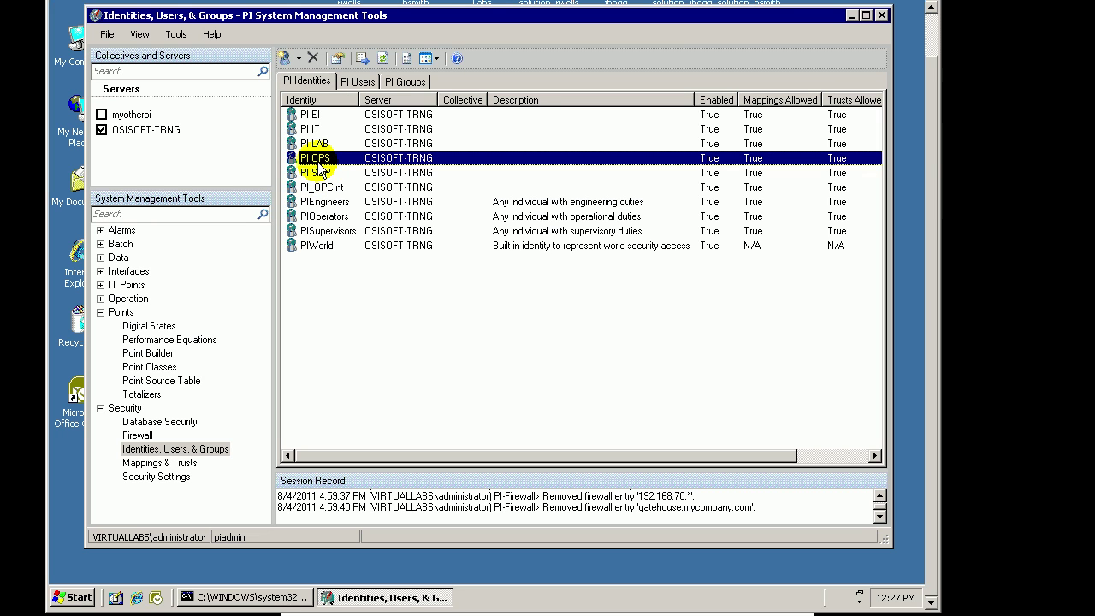
left_click(357, 82)
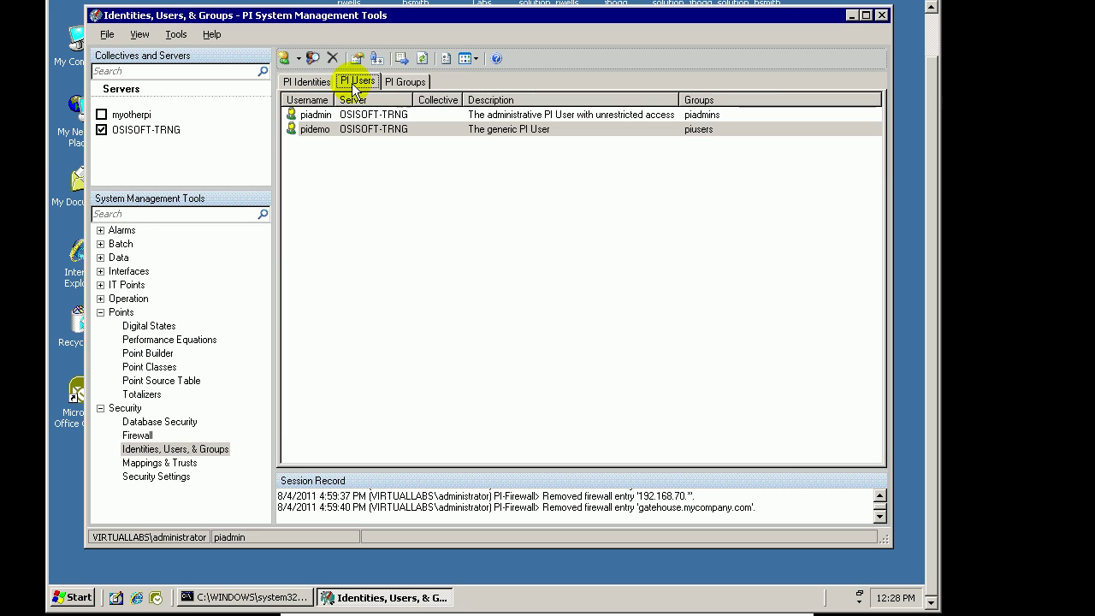
left_click(315, 118)
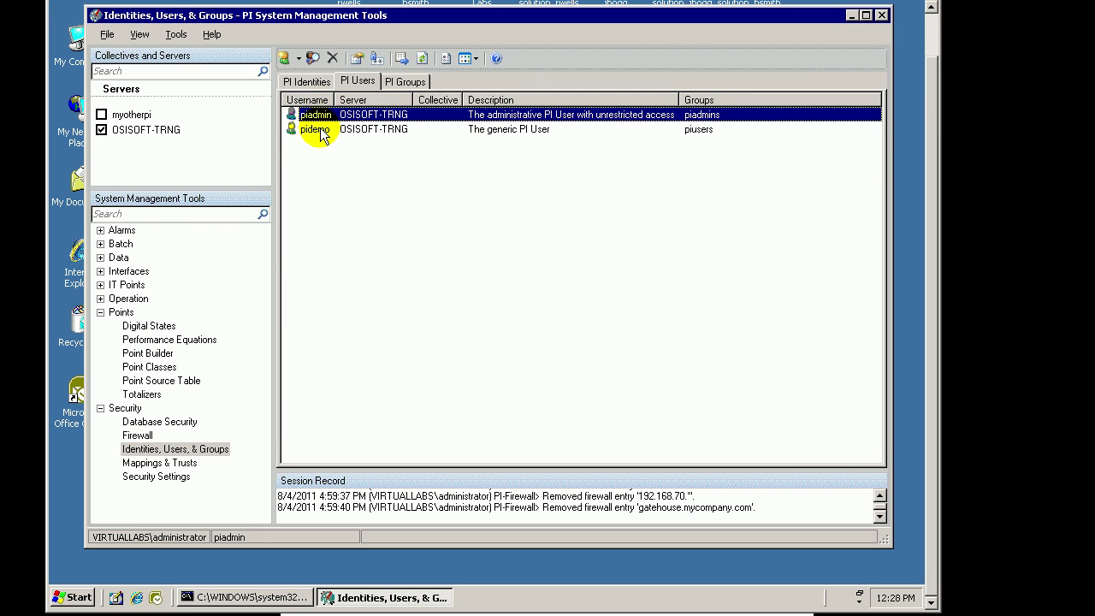
left_click(314, 131)
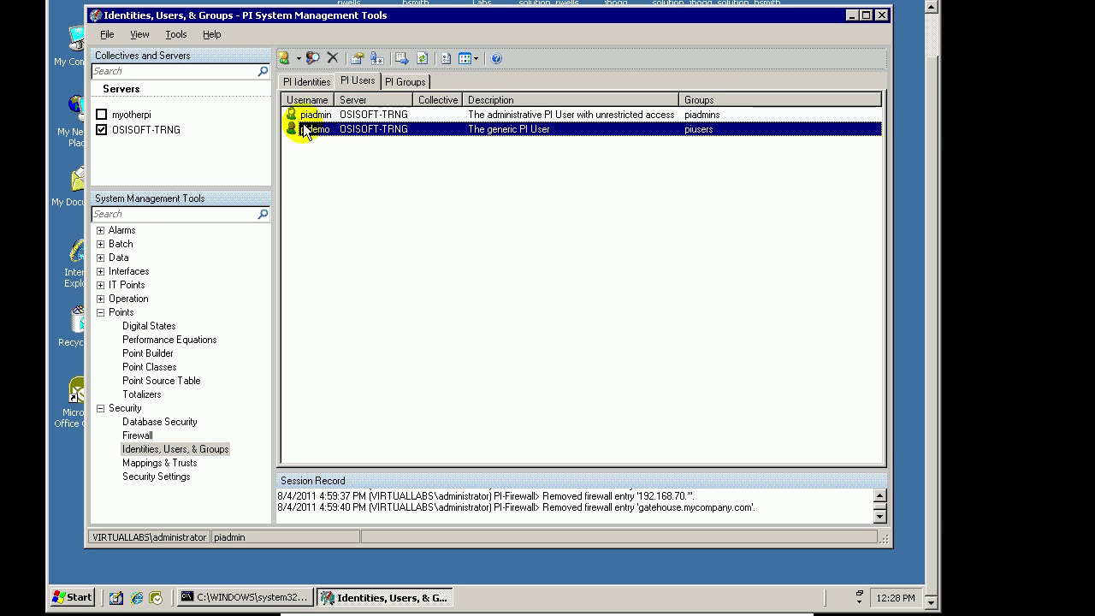
left_click(313, 118)
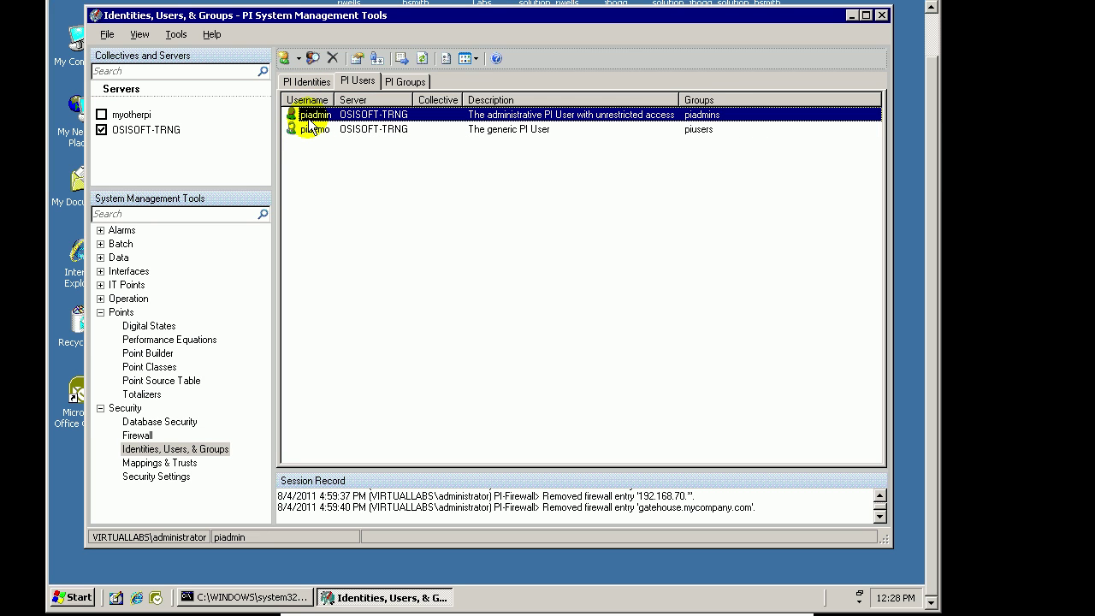
Step: Open piadmin's properties, view Mappings & Trusts, and cancel without changes
double_click(314, 122)
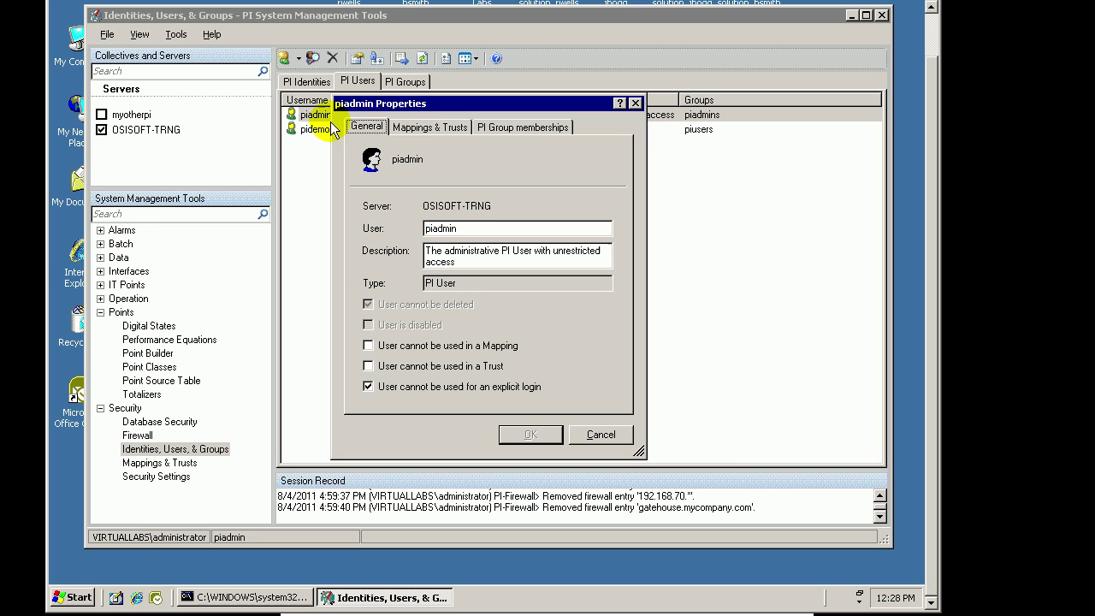
left_click(426, 130)
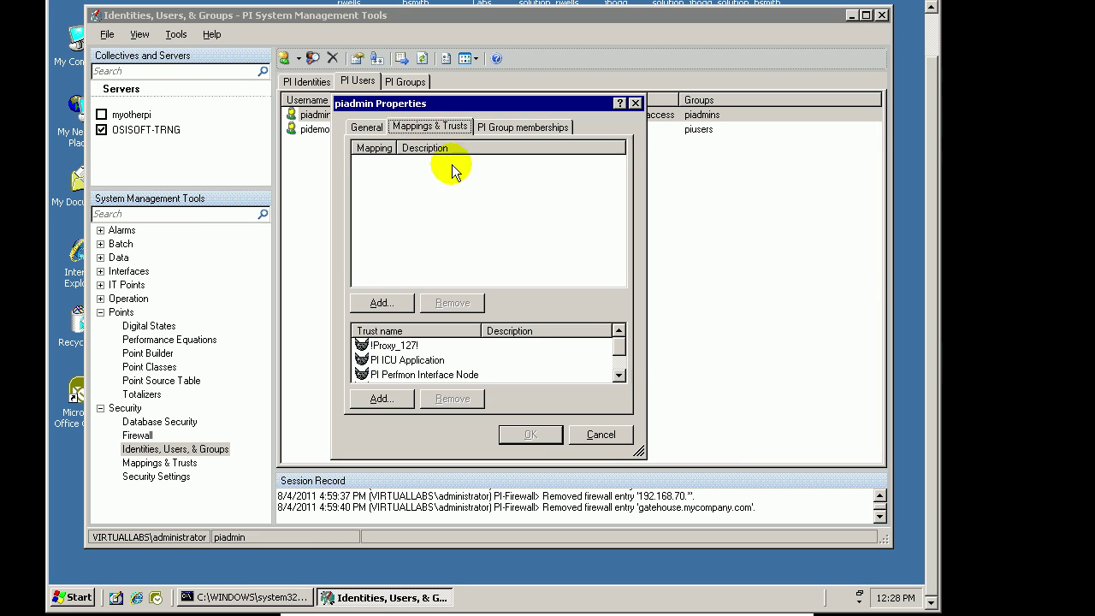
left_click(598, 435)
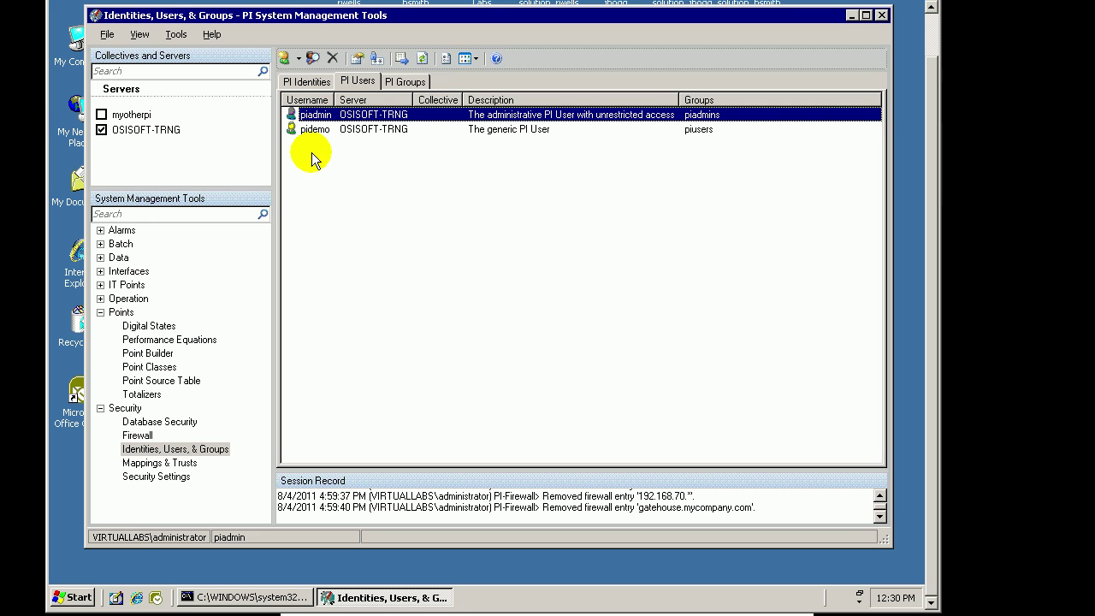
left_click(311, 152)
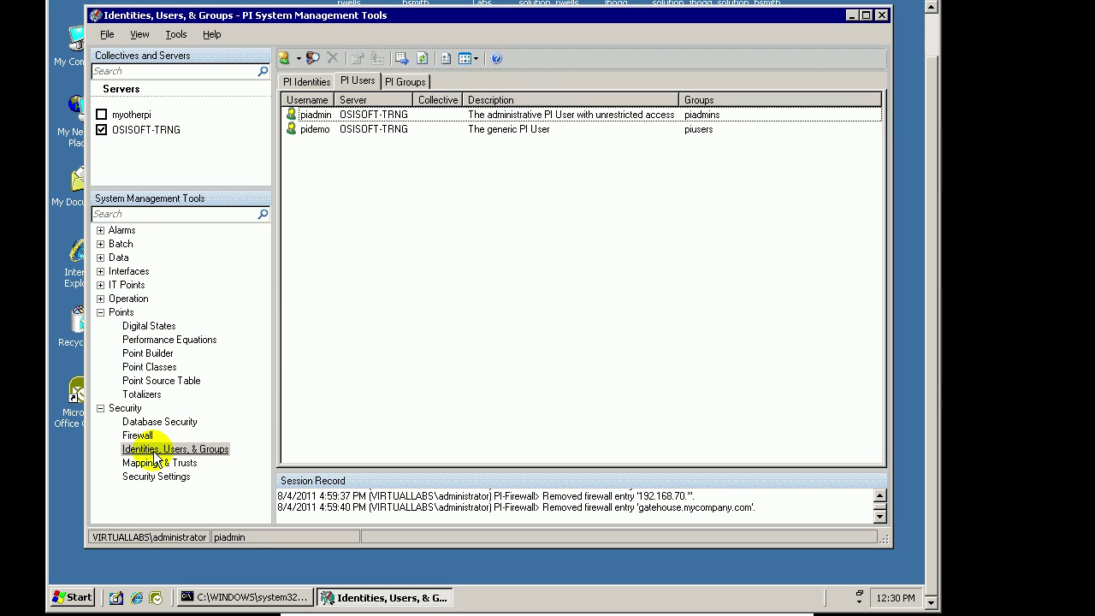
right_click(306, 153)
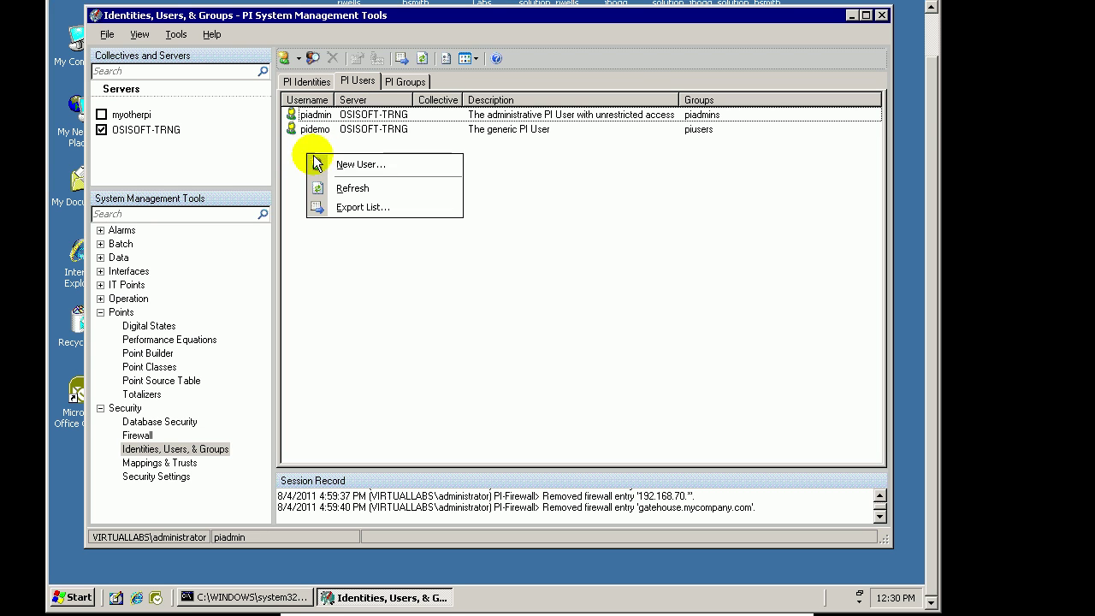
left_click(348, 165)
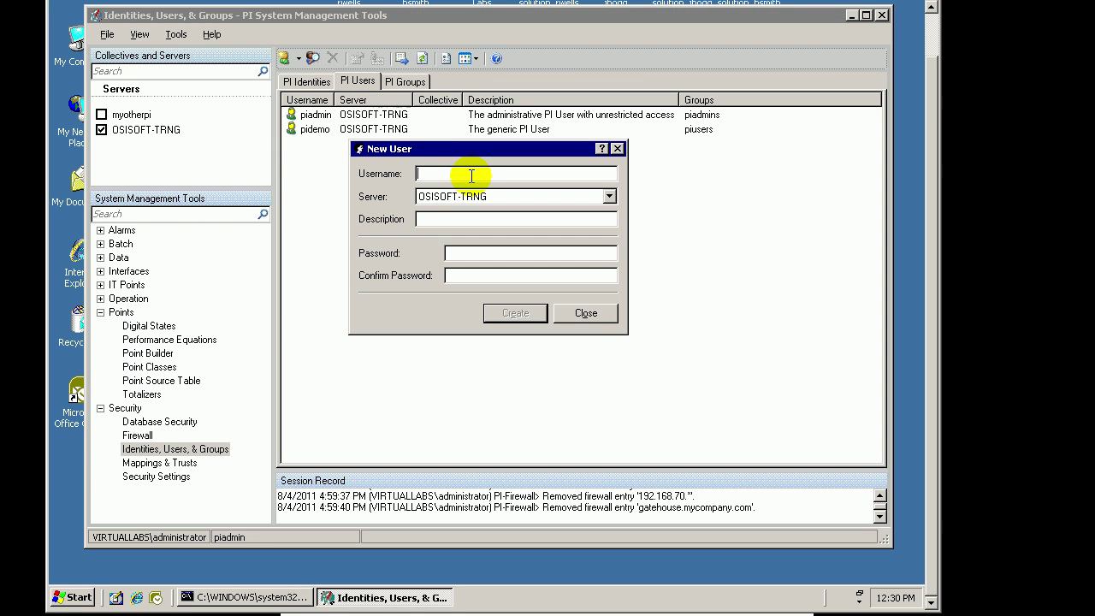
type("fred")
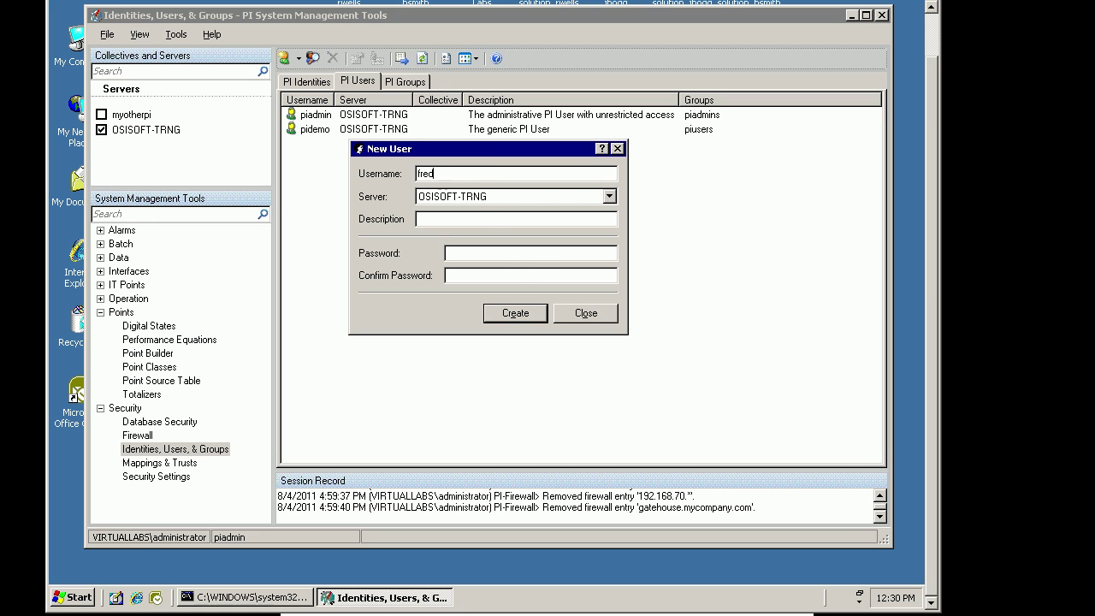
left_click(495, 255)
type("fre")
type("d")
key("Tab")
type("fred")
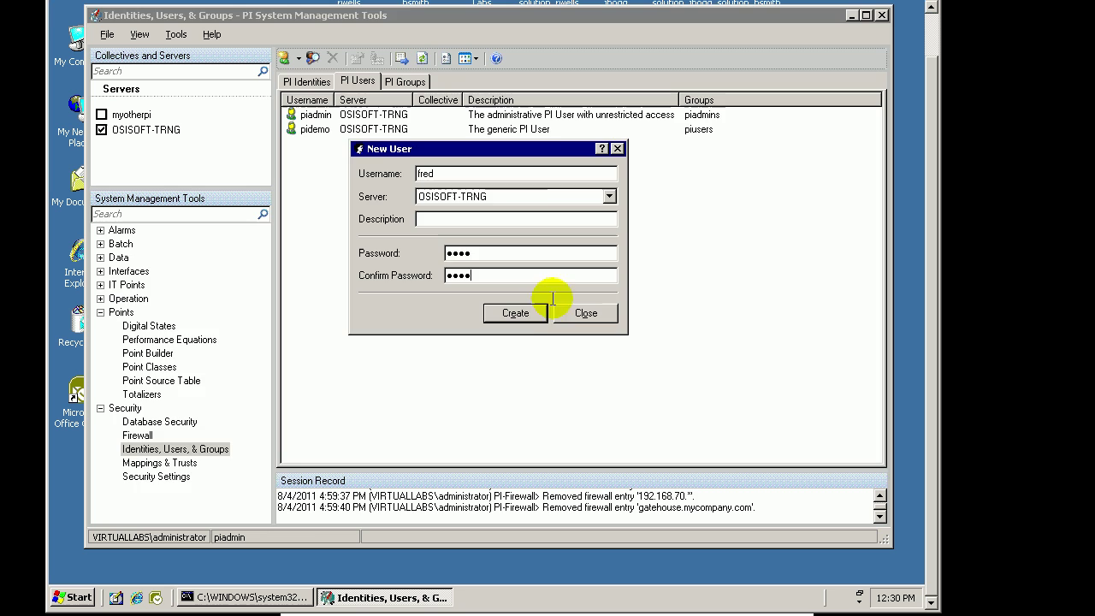
left_click(517, 313)
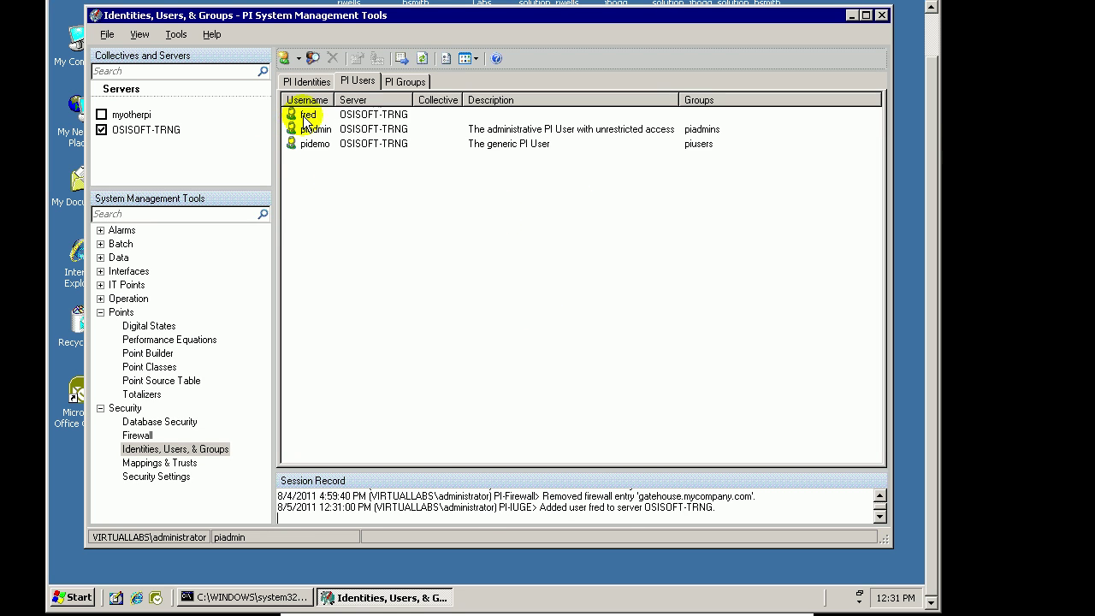
left_click(306, 115)
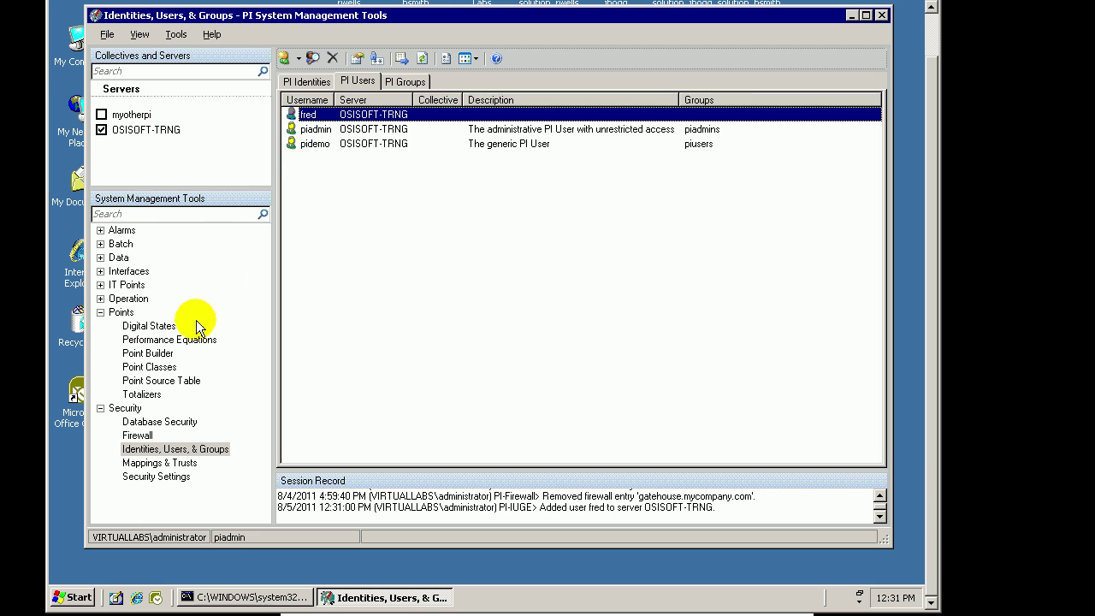
Step: Add PI user fred to CDT158's point security with write access, then return to the users list
left_click(149, 354)
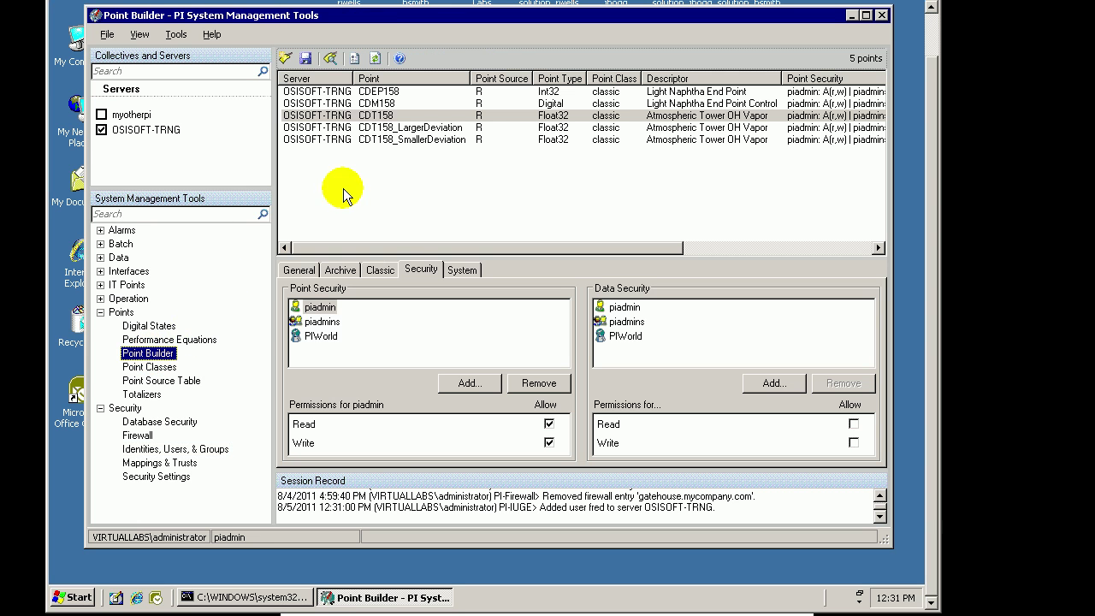
left_click(326, 120)
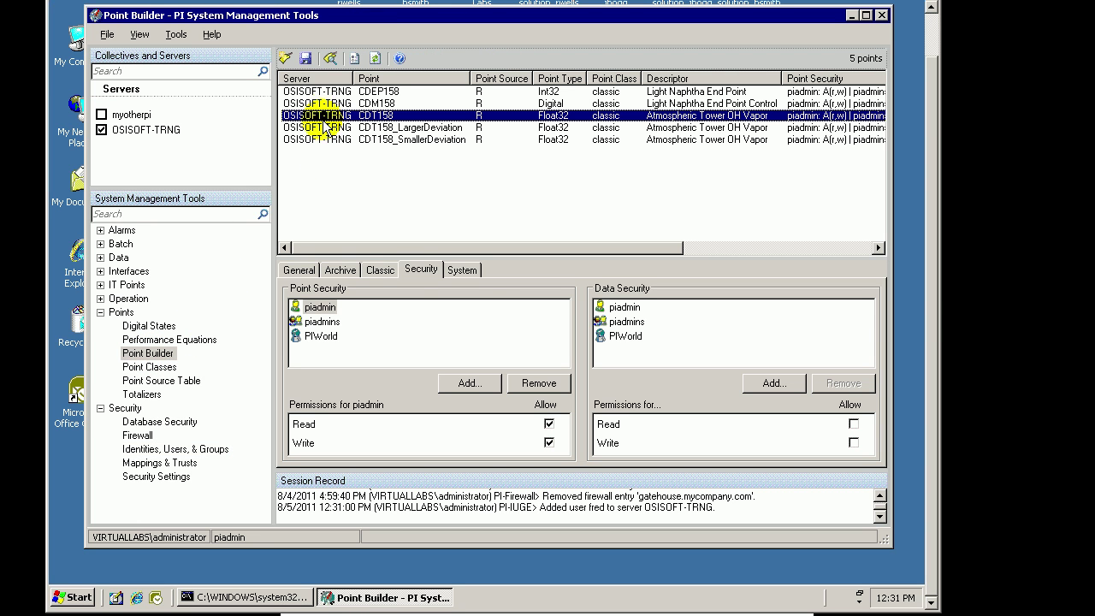
left_click(477, 387)
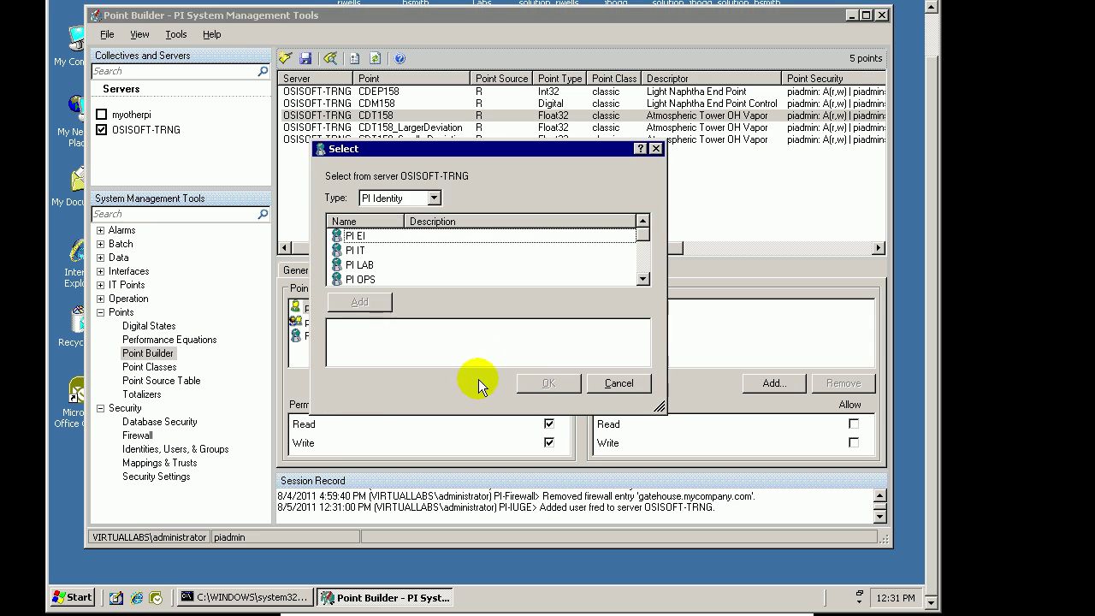
left_click(433, 198)
left_click(379, 236)
left_click(353, 236)
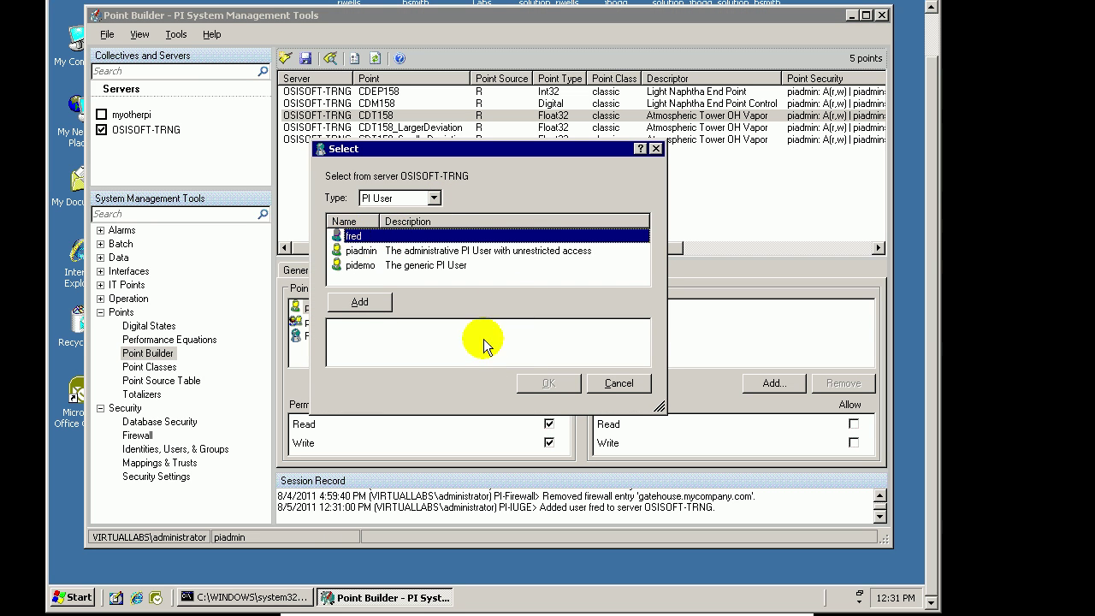
left_click(359, 301)
left_click(548, 382)
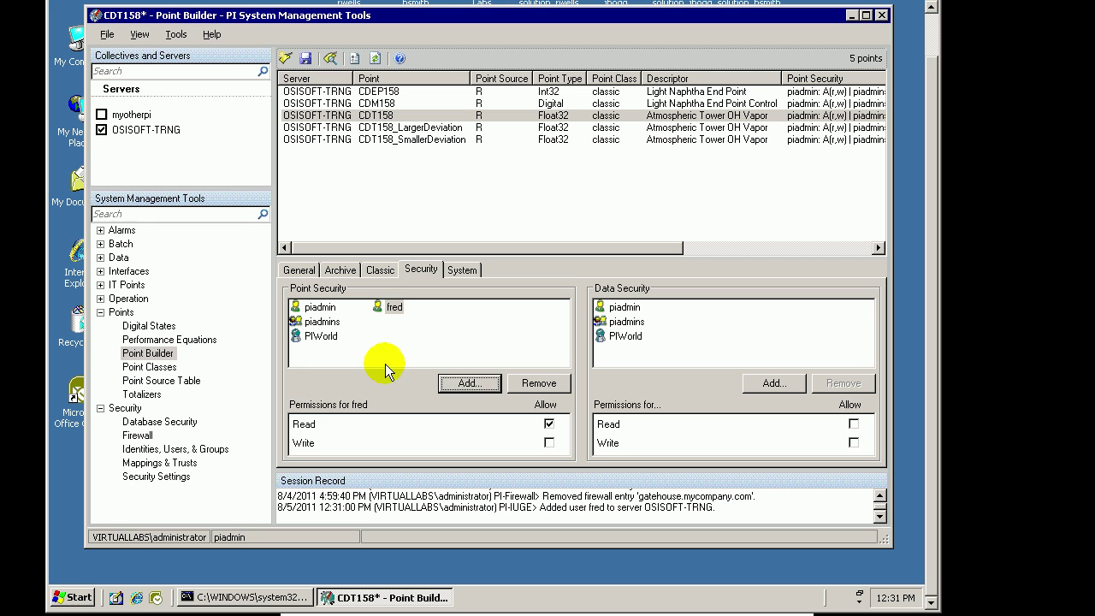
left_click(393, 307)
left_click(548, 442)
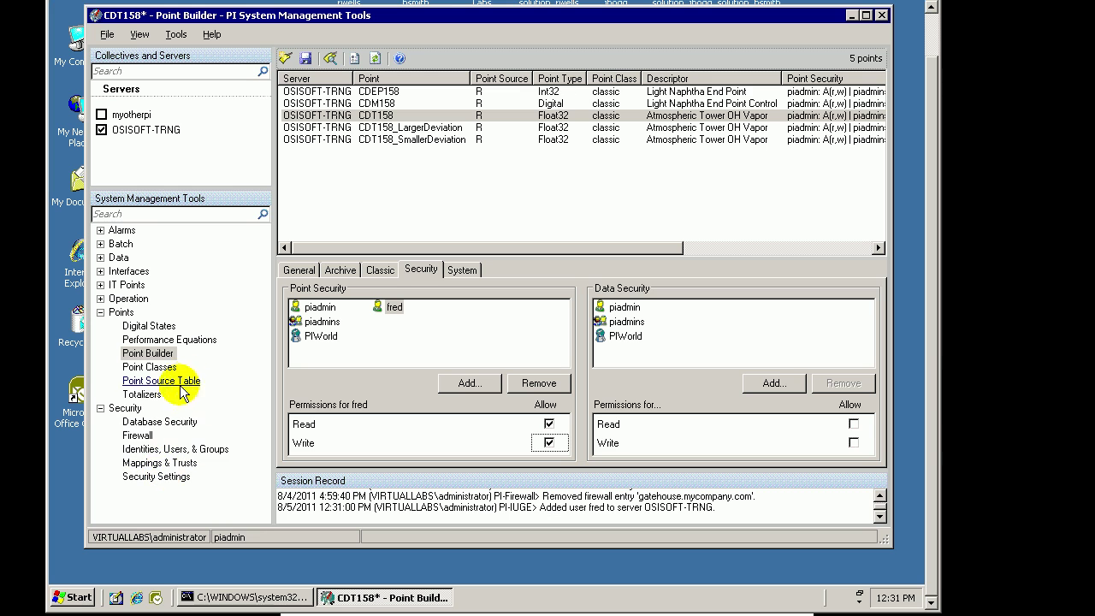
left_click(153, 451)
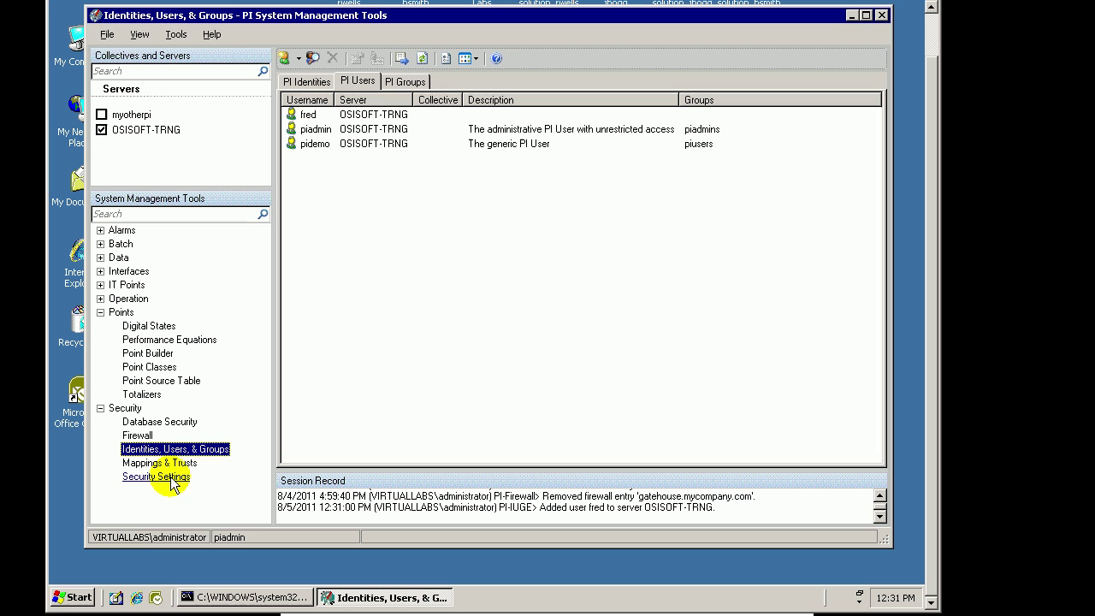
Step: Open PI Connection Manager and its Tools > Options dialog
left_click(106, 35)
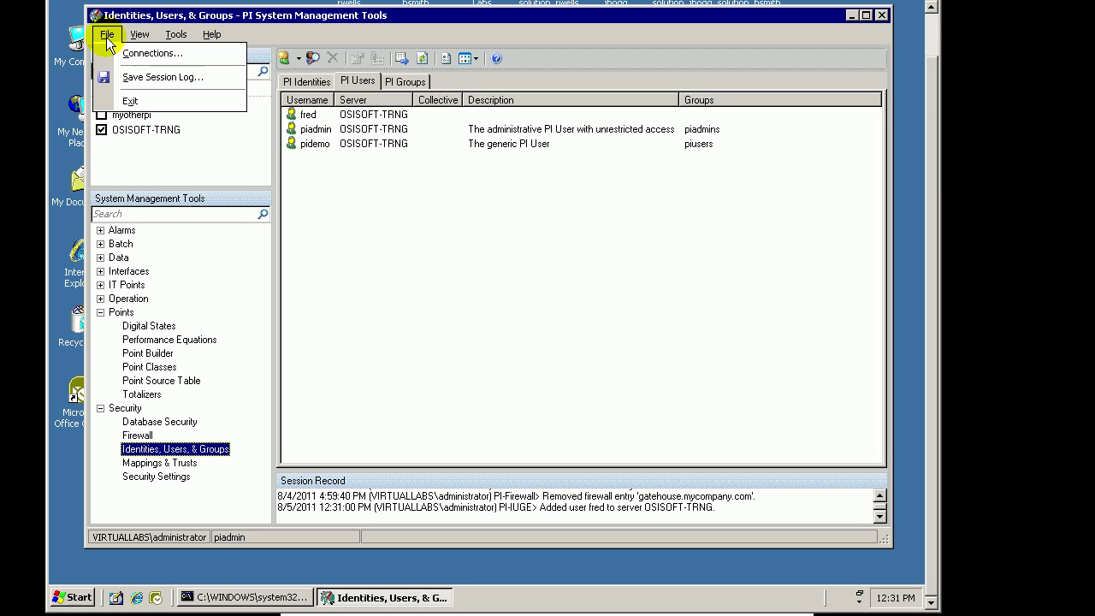
left_click(147, 53)
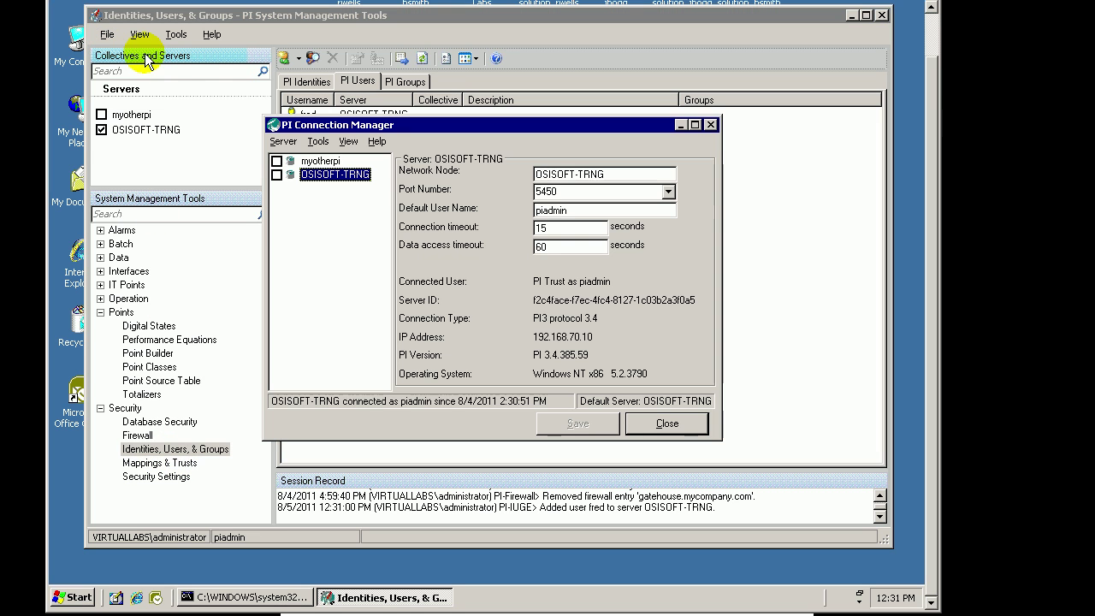
left_click(317, 144)
left_click(324, 160)
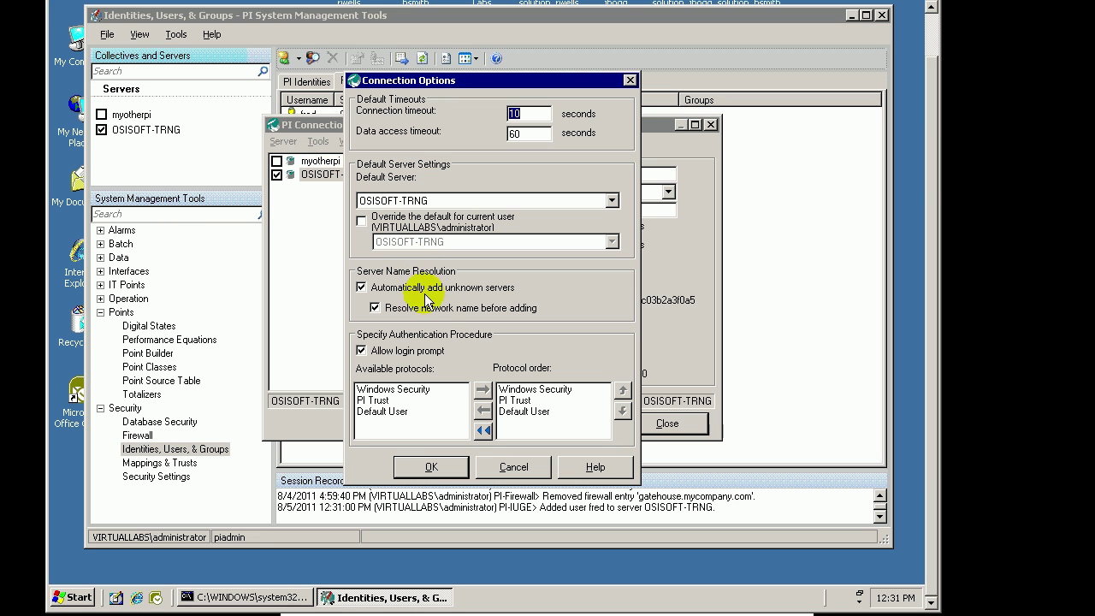
Step: Inspect the protocol order: Windows Security, PI Trust, Default User
left_click(376, 390)
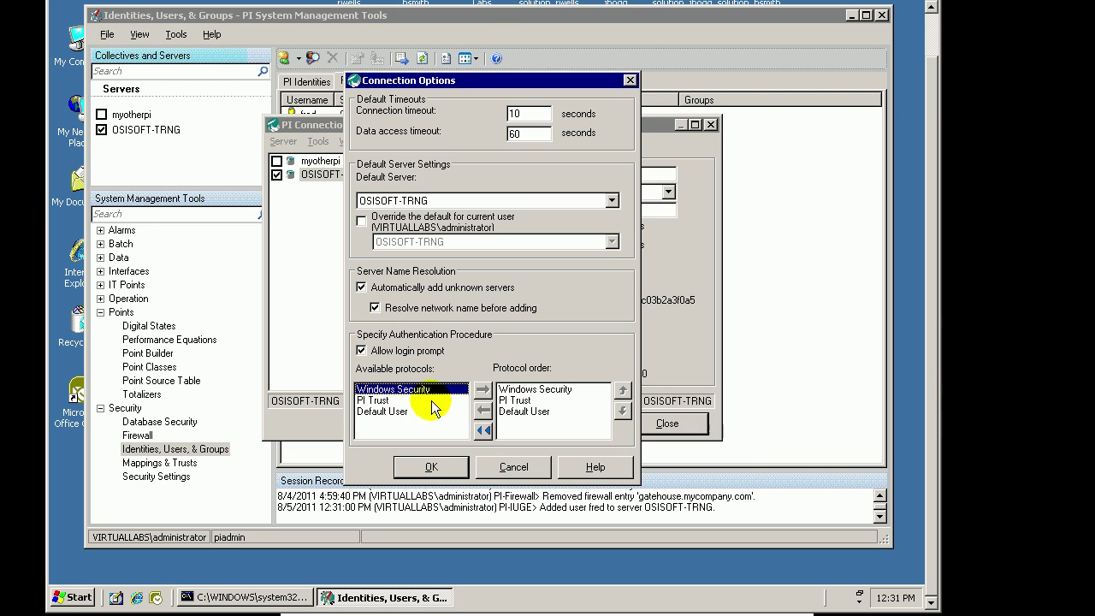
left_click(544, 392)
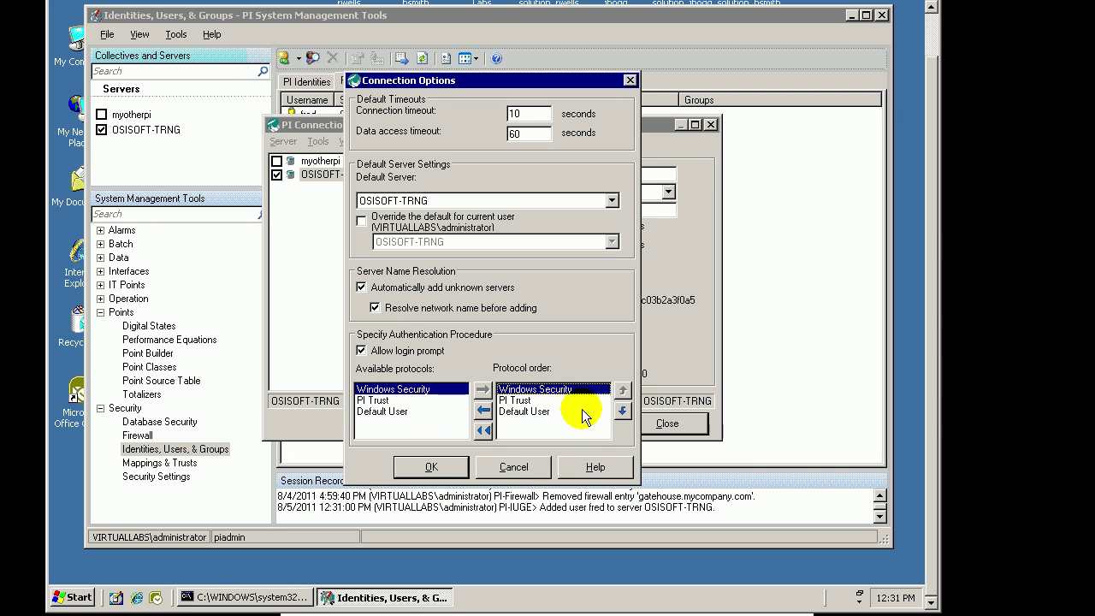
left_click(517, 400)
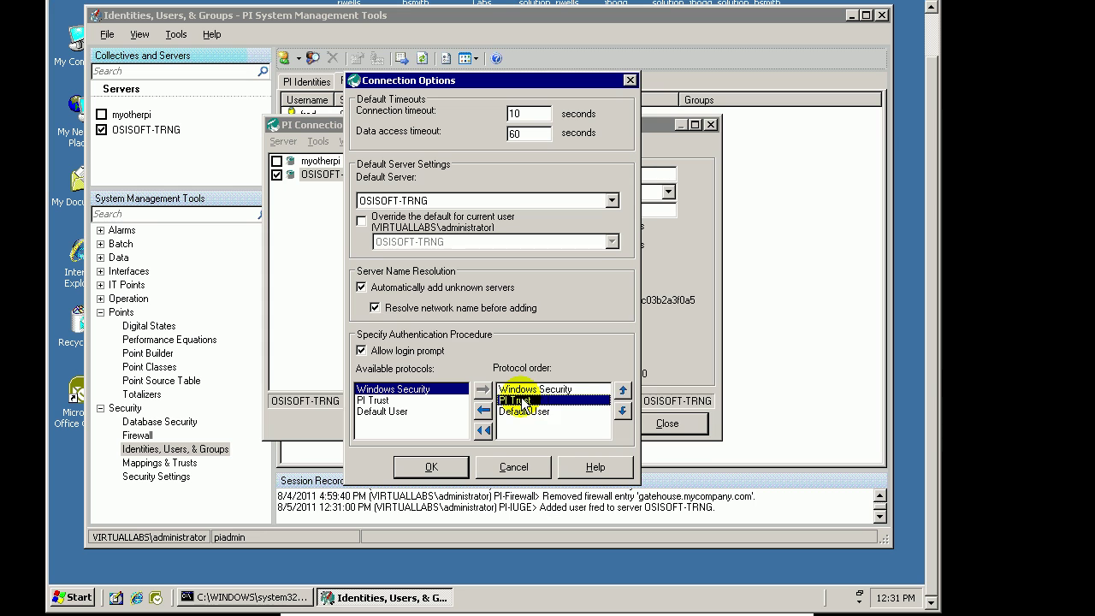
left_click(539, 392)
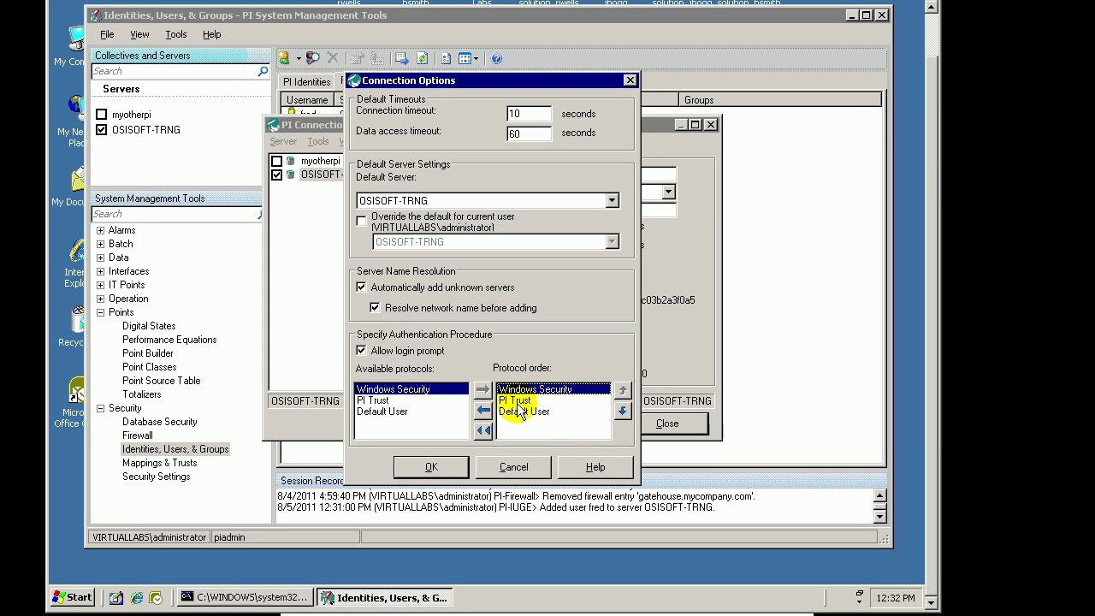
left_click(518, 400)
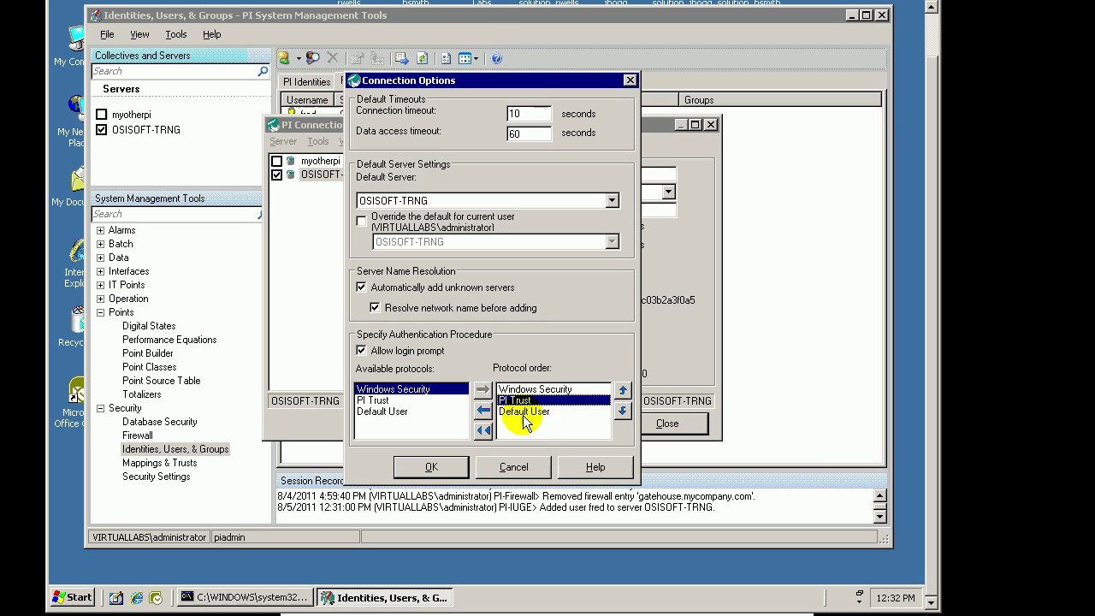
left_click(522, 414)
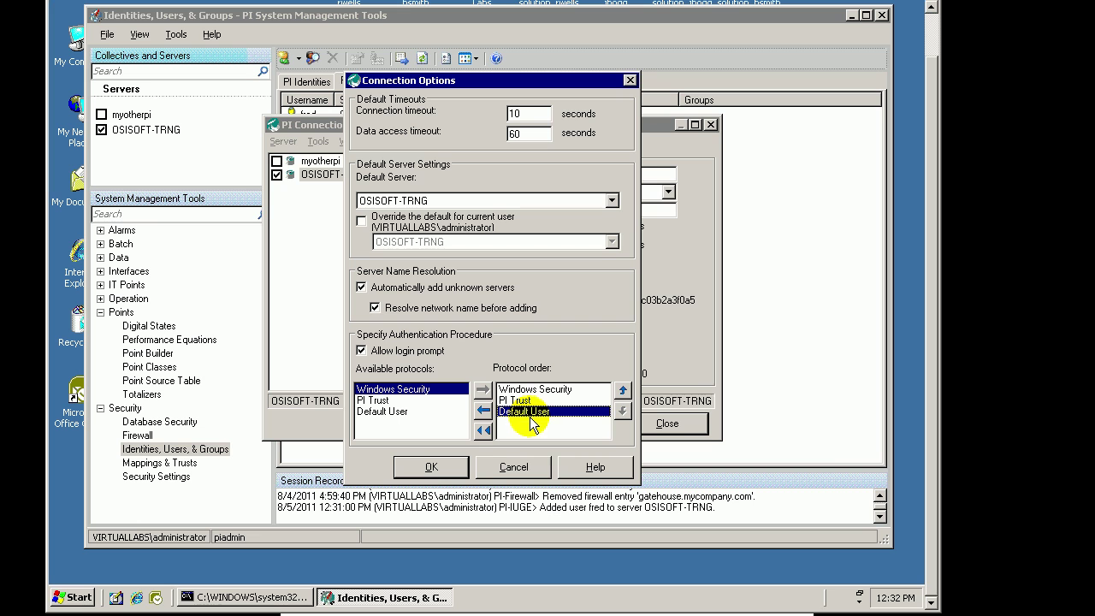
Step: Close the options and select the default user name piadmin
left_click(514, 467)
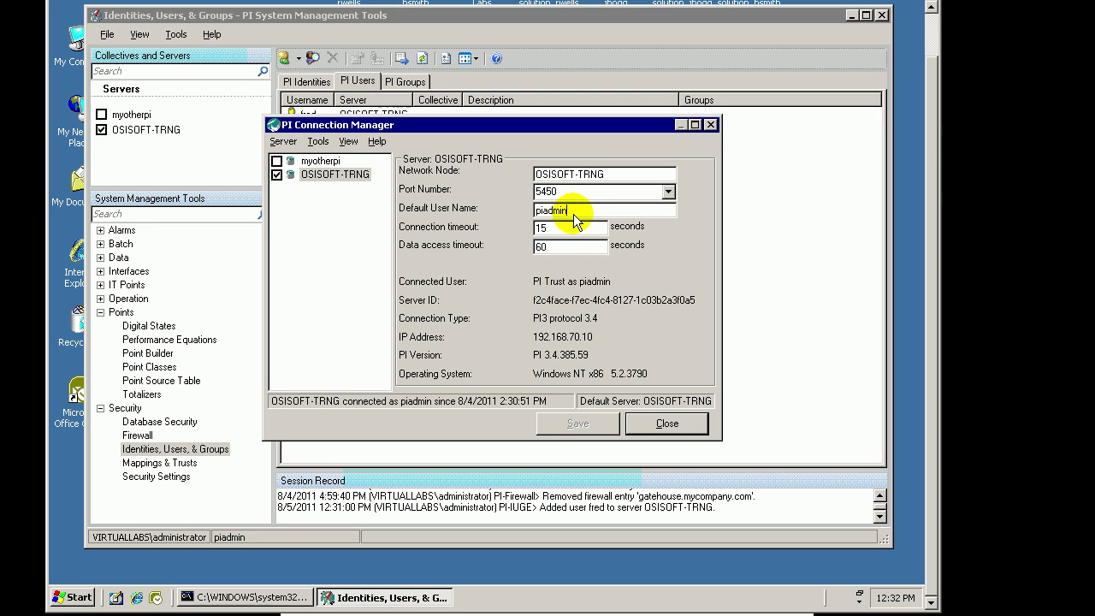
left_click_drag(583, 212, 523, 210)
left_click(582, 211)
Step: Reopen connection options, review the Windows Security and Default User protocols, and leave unchanged
left_click(318, 141)
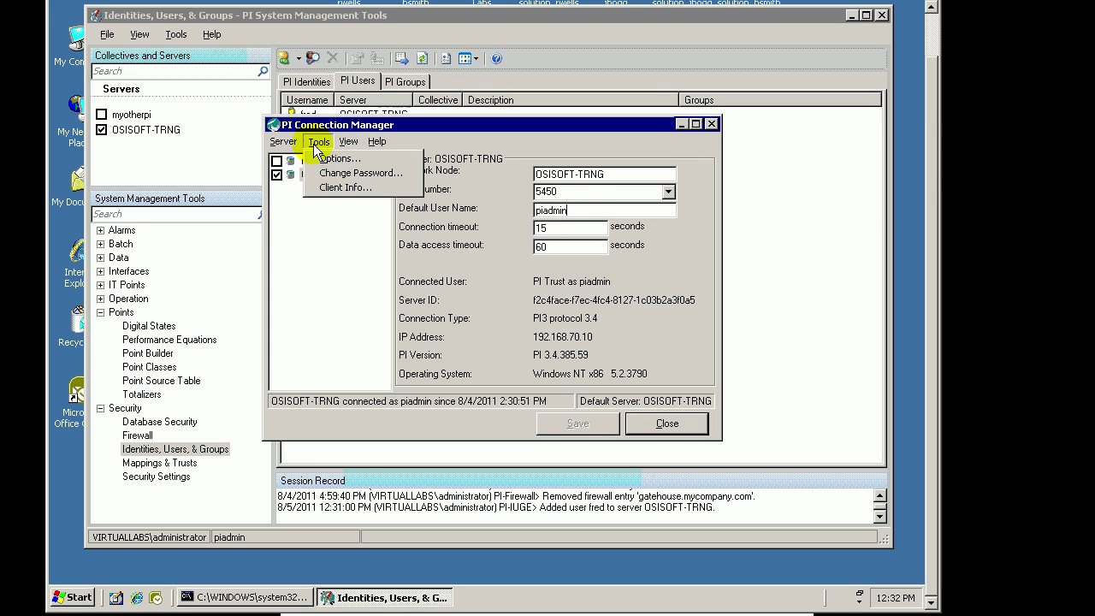
left_click(338, 158)
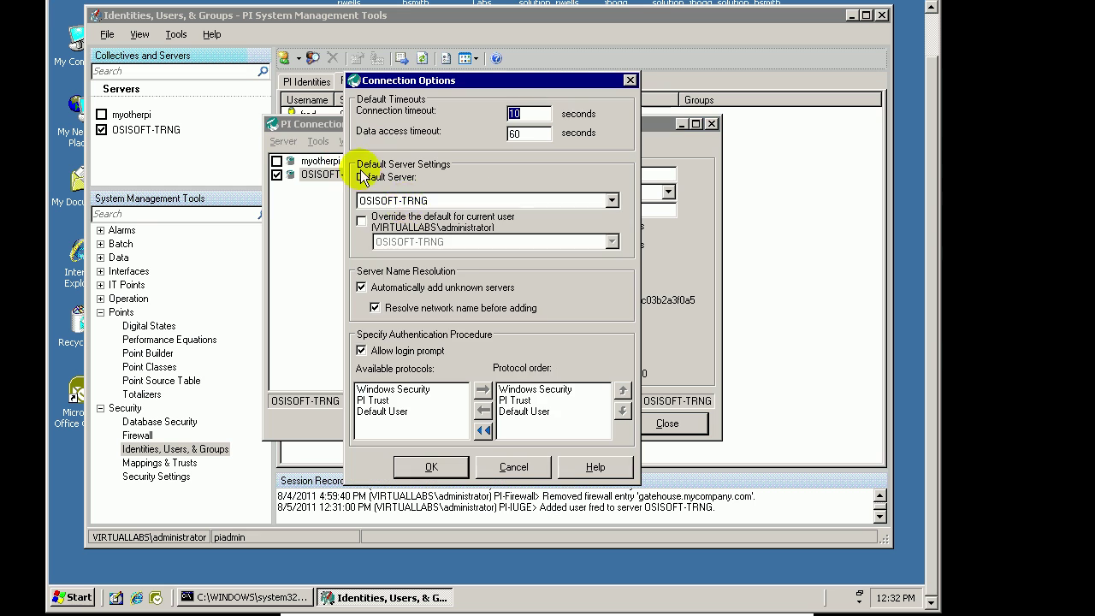
left_click(522, 390)
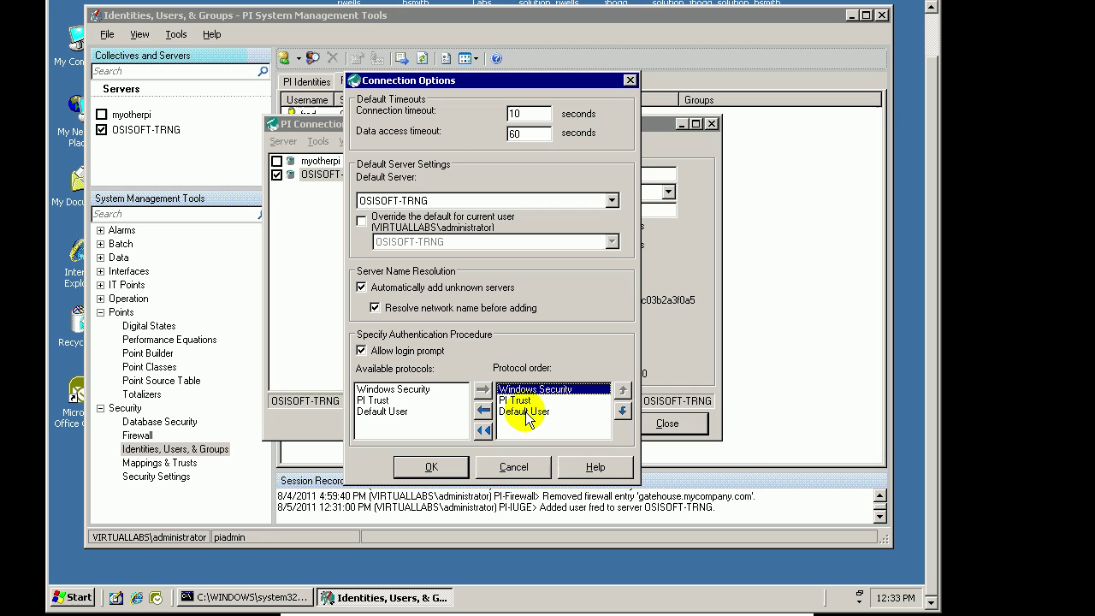
left_click(523, 413)
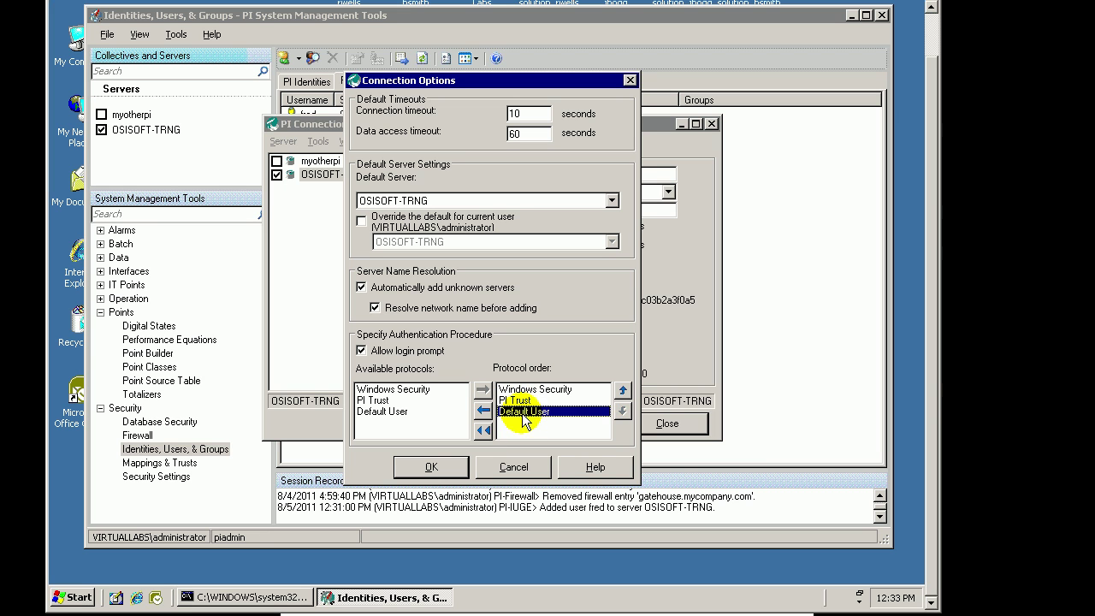
left_click(525, 476)
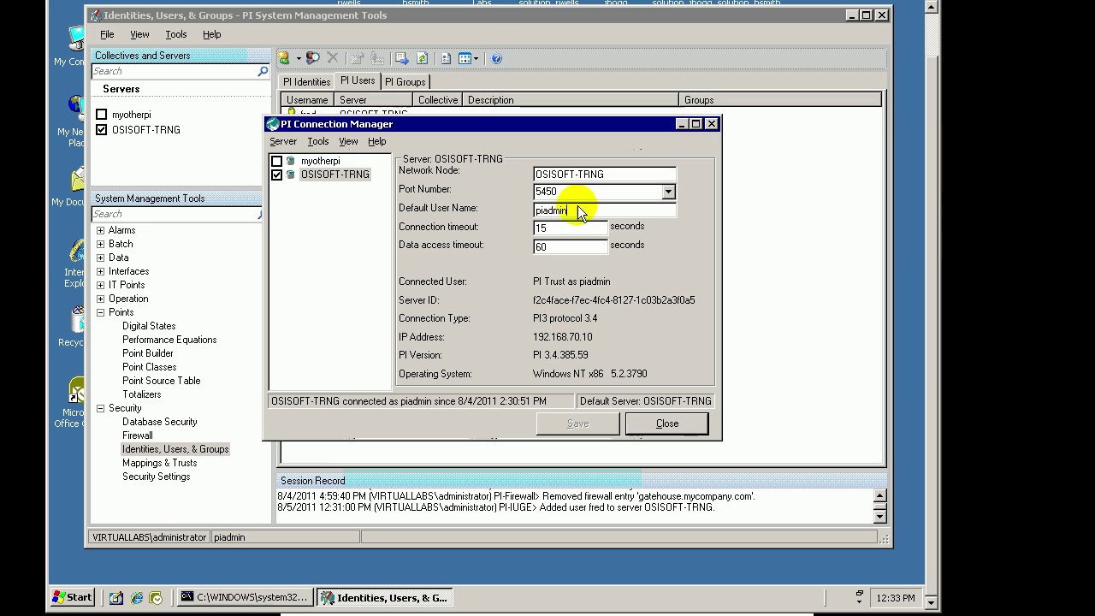
Step: Replace the OSISOFT-TRNG default user name piadmin with 'fred'
left_click_drag(567, 211, 548, 218)
double_click(547, 218)
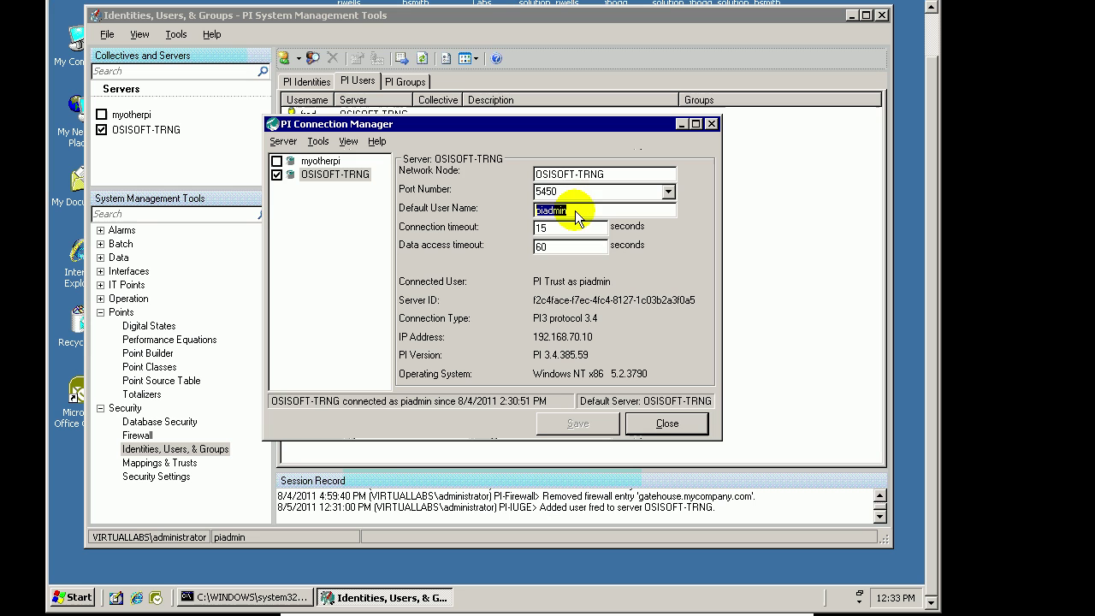
left_click(570, 210)
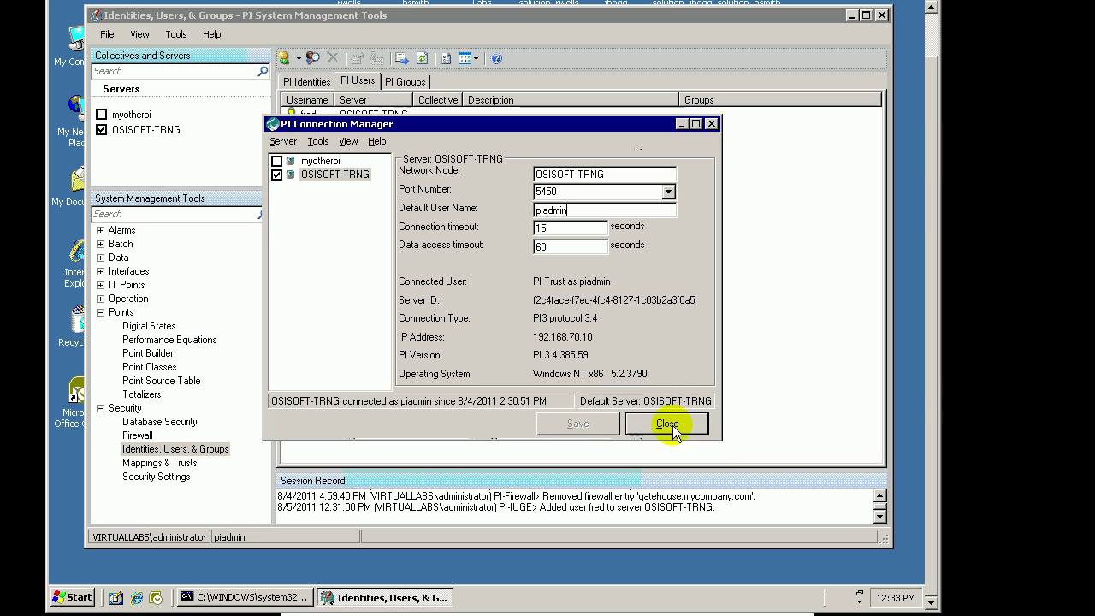
double_click(572, 213)
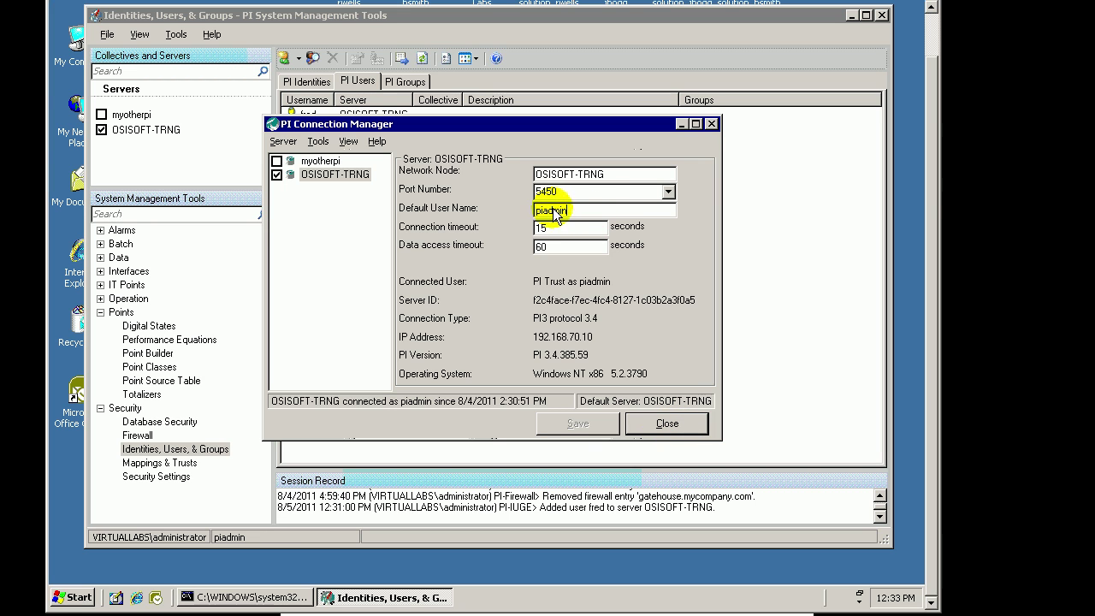
left_click(662, 431)
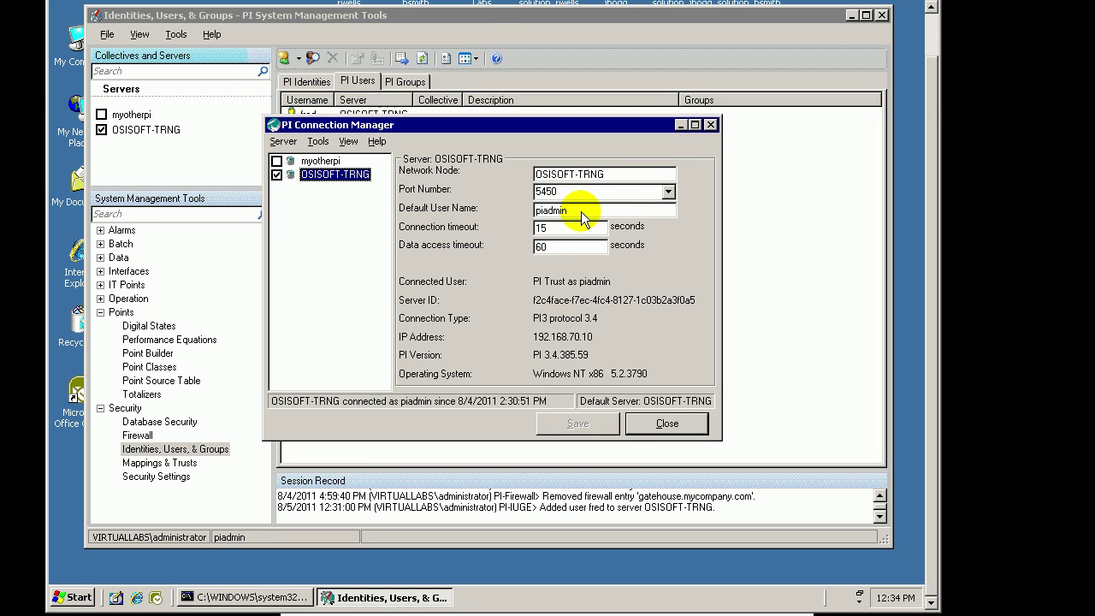
double_click(582, 212)
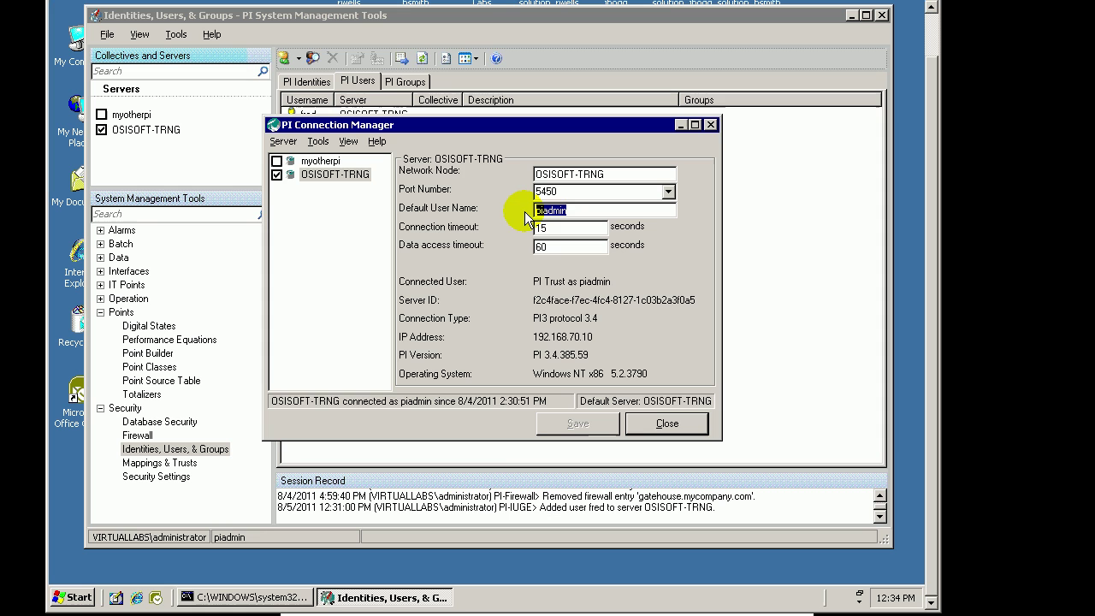
type("fred")
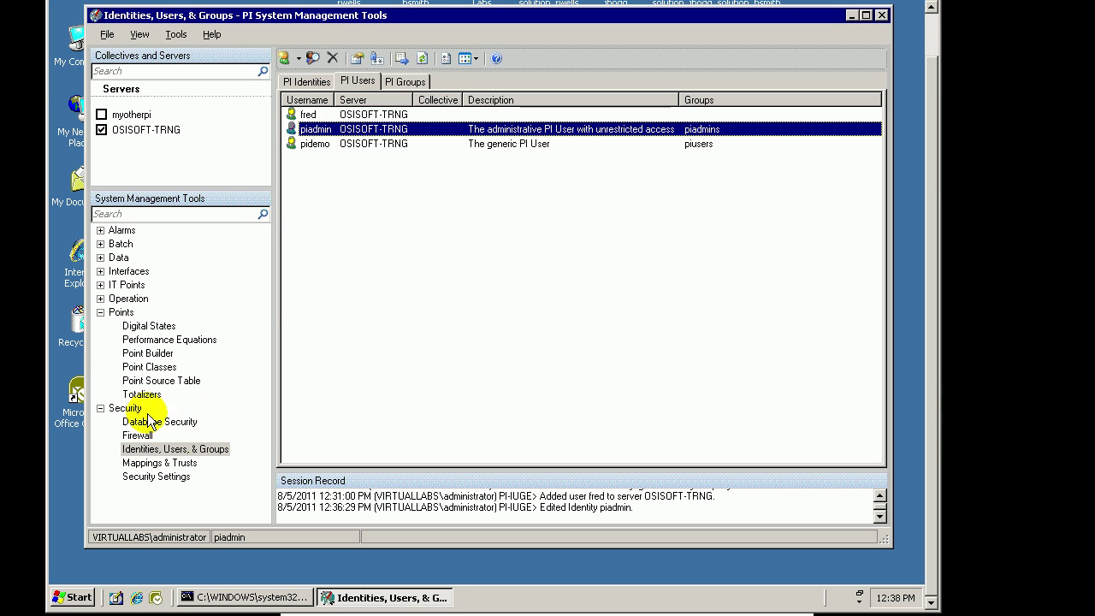
Step: Add PI user pidemo to CDT158's point security with read and write access
left_click(147, 353)
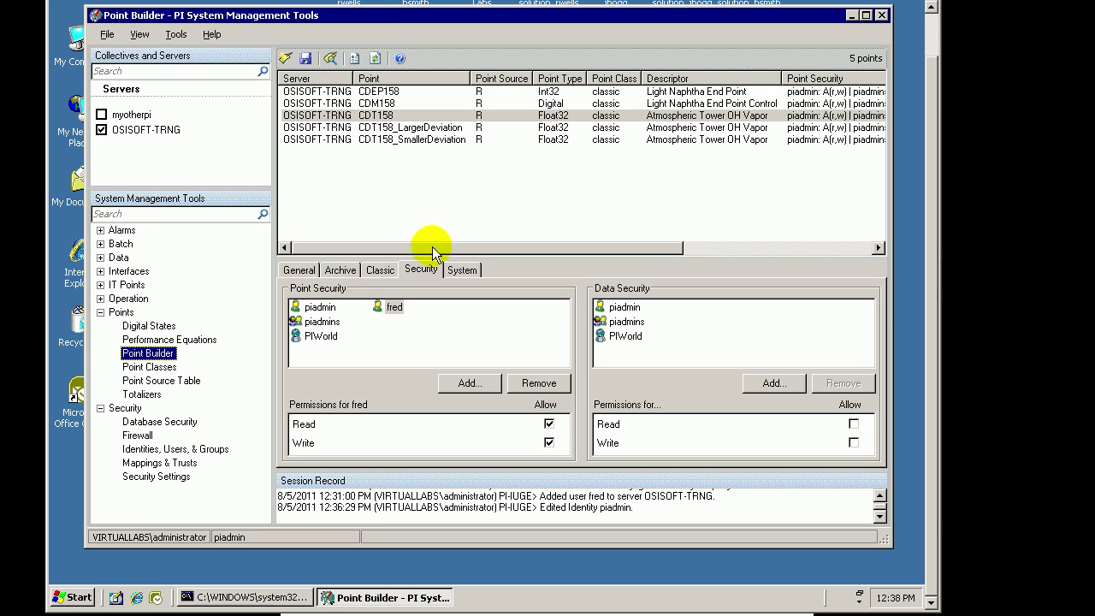
left_click(305, 117)
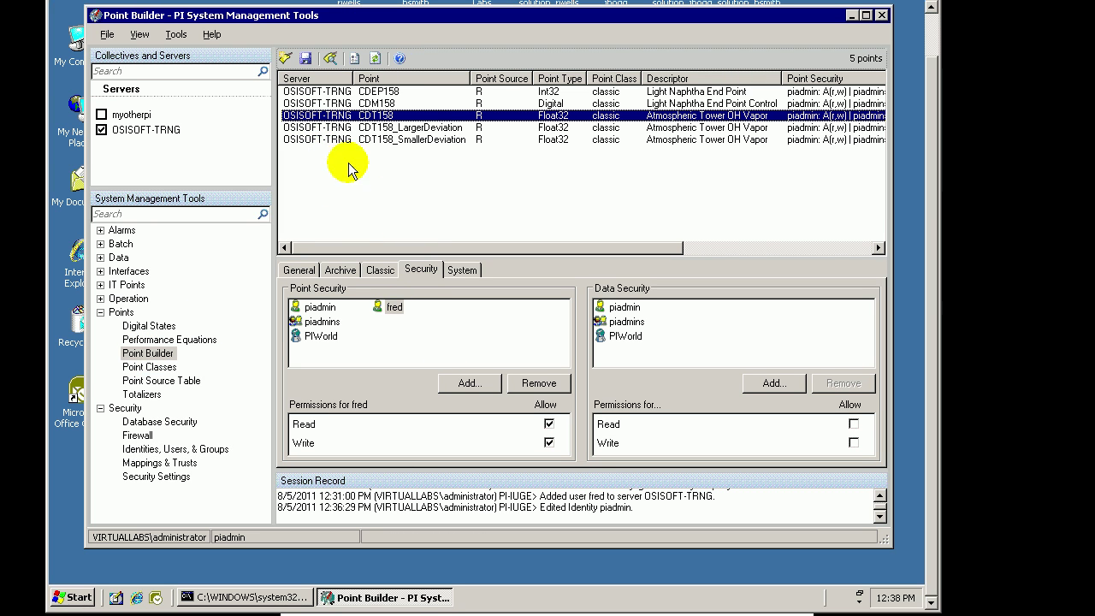
left_click(477, 389)
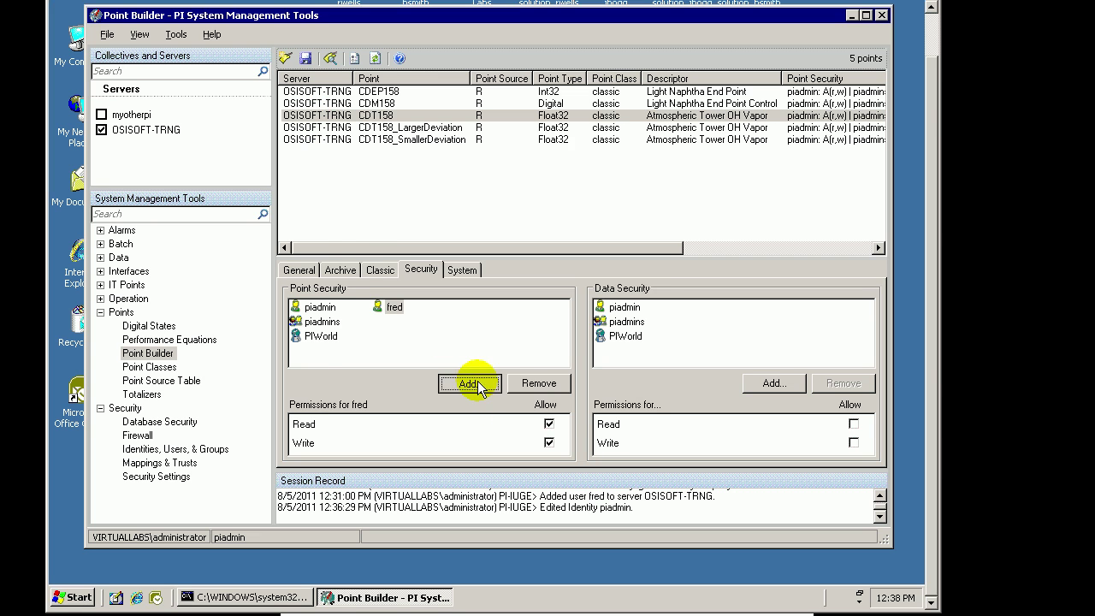
left_click(433, 202)
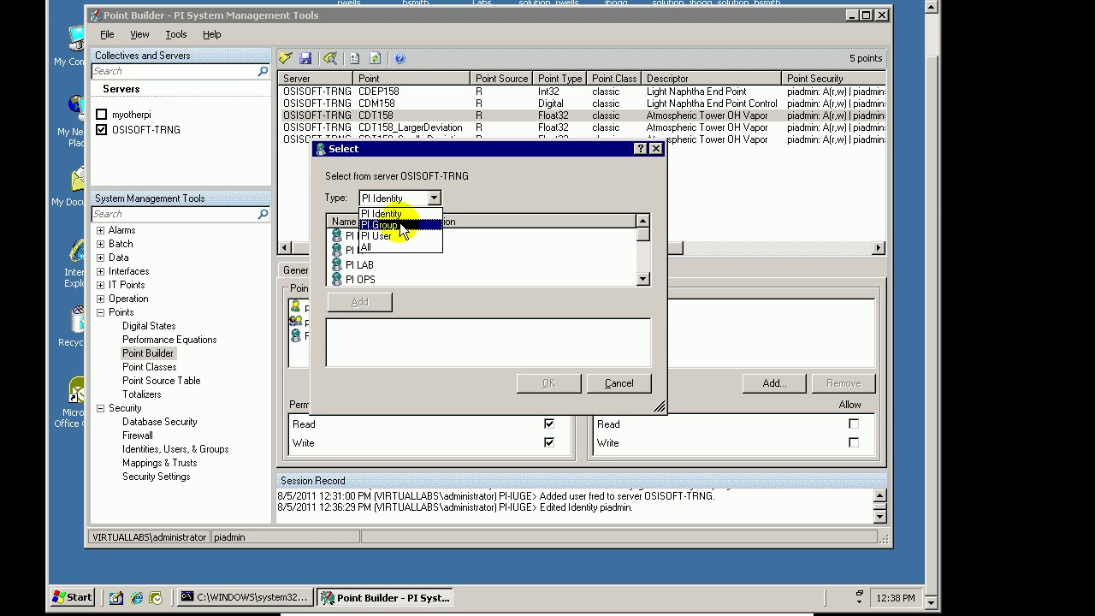
left_click(382, 237)
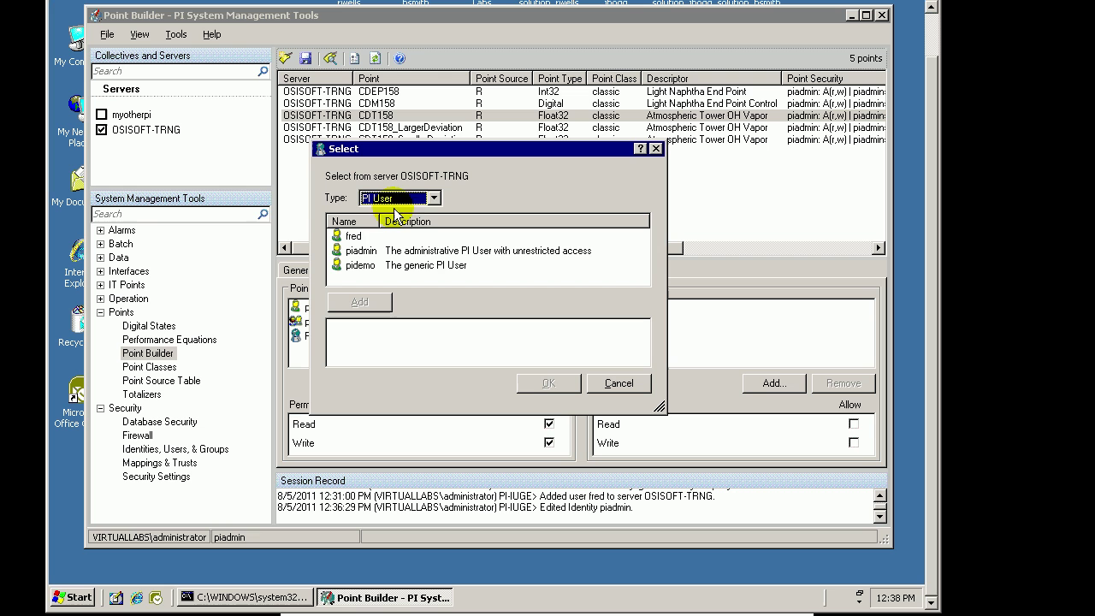
left_click(360, 251)
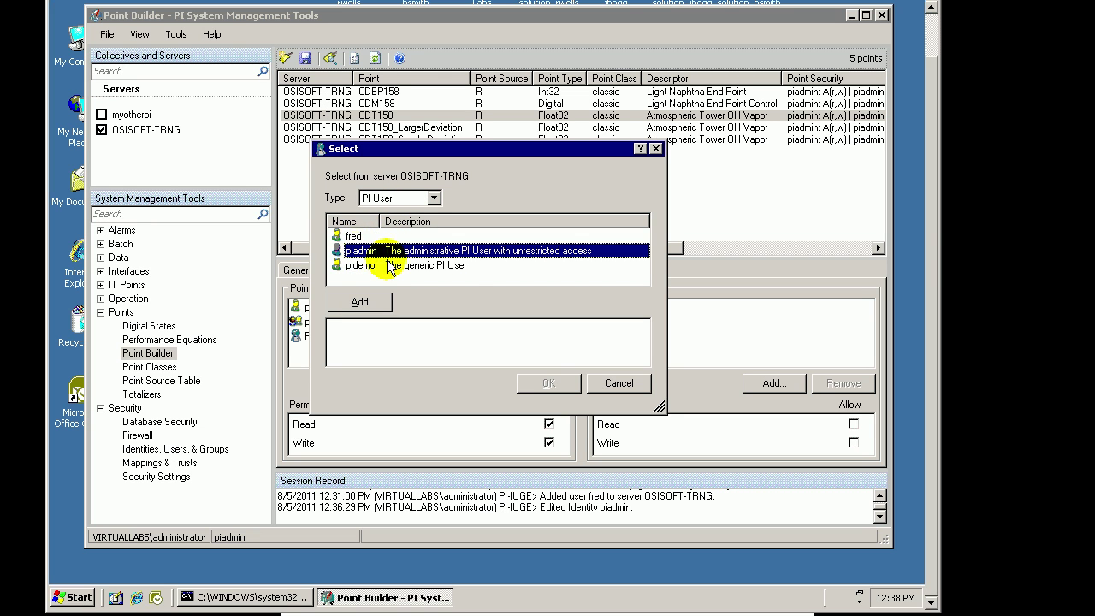
left_click(376, 266)
left_click(367, 302)
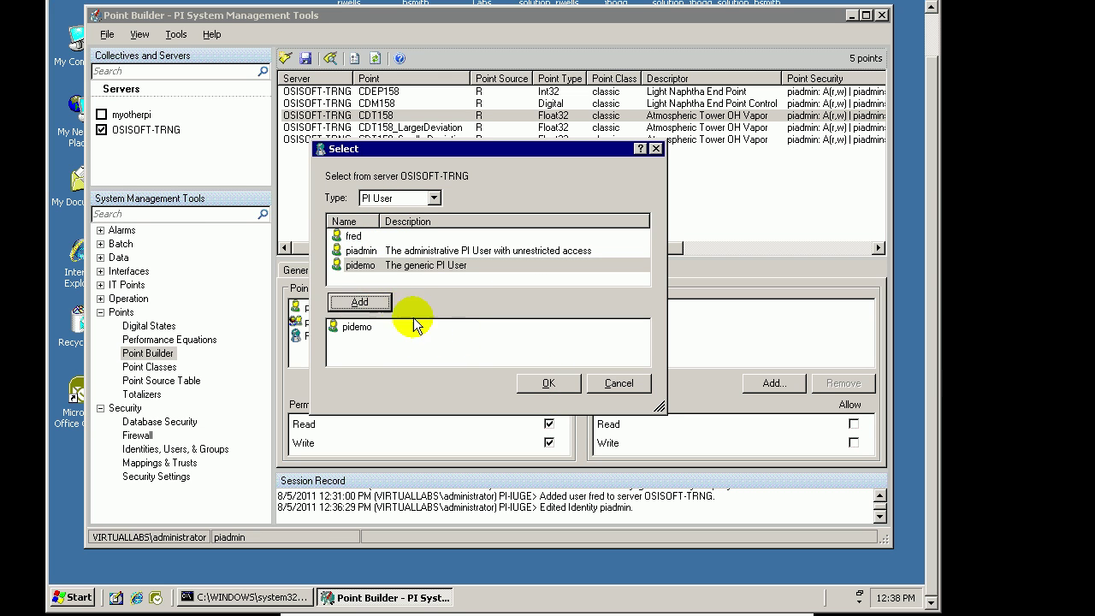
left_click(355, 327)
left_click(543, 384)
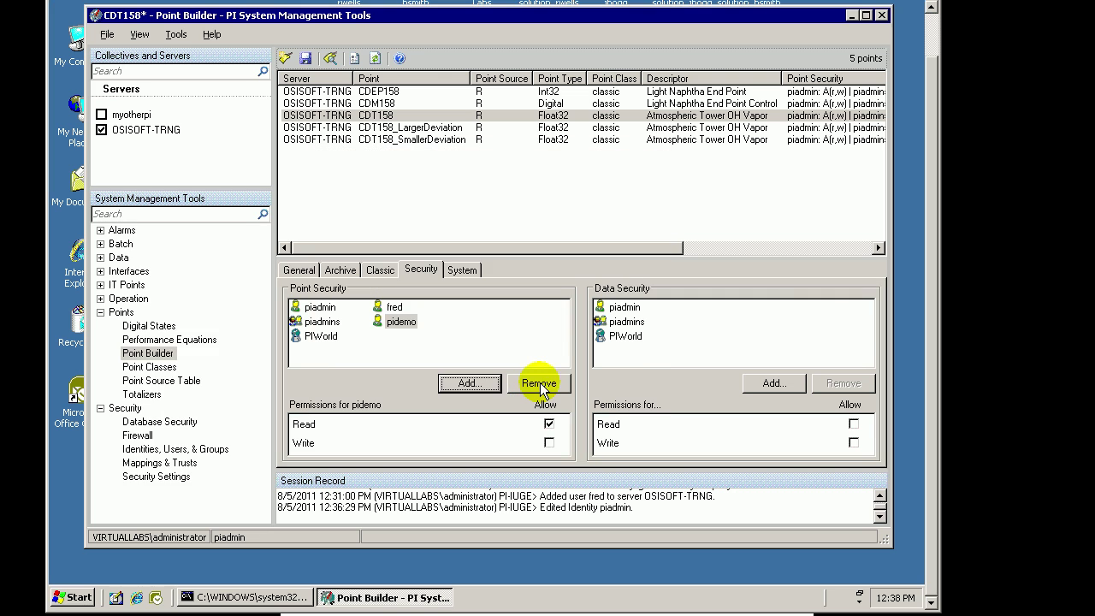
left_click(550, 442)
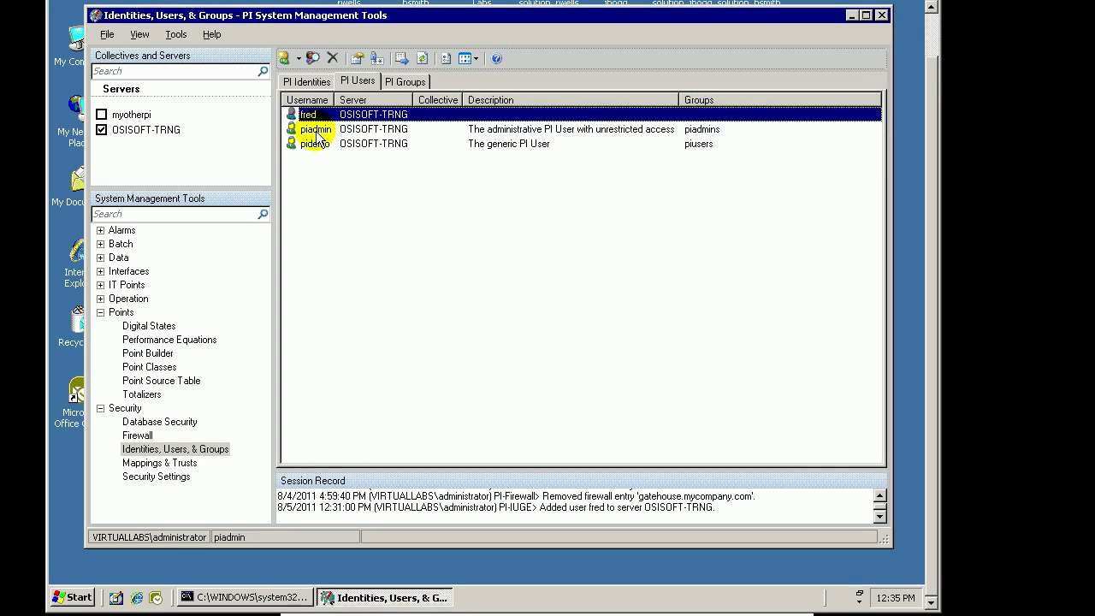
Step: Open piadmin's properties and tick 'User cannot be used in a Trust'
left_click(317, 130)
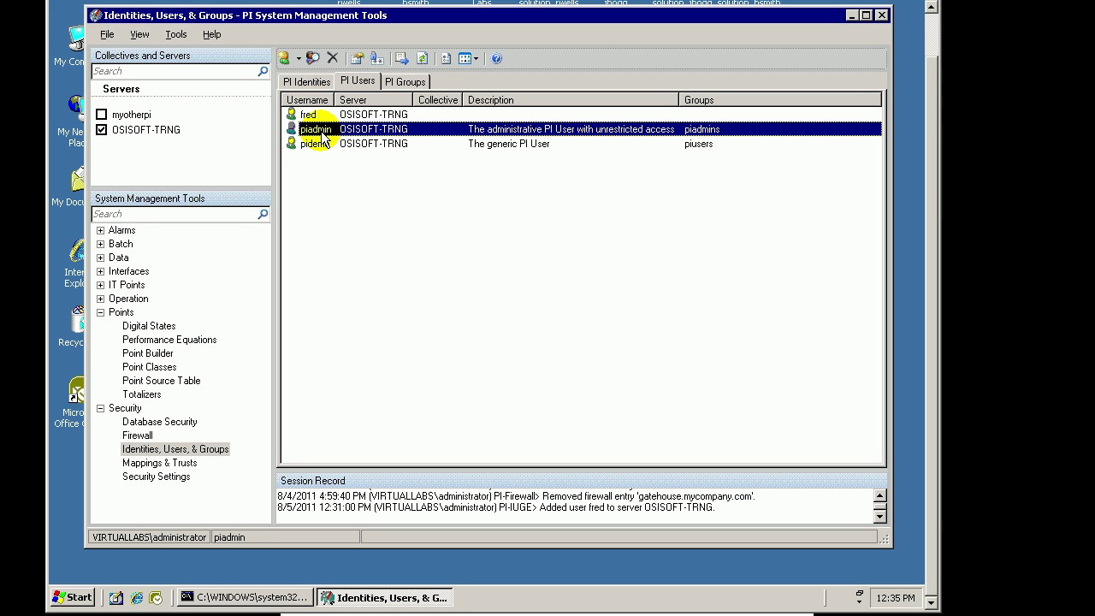
double_click(323, 137)
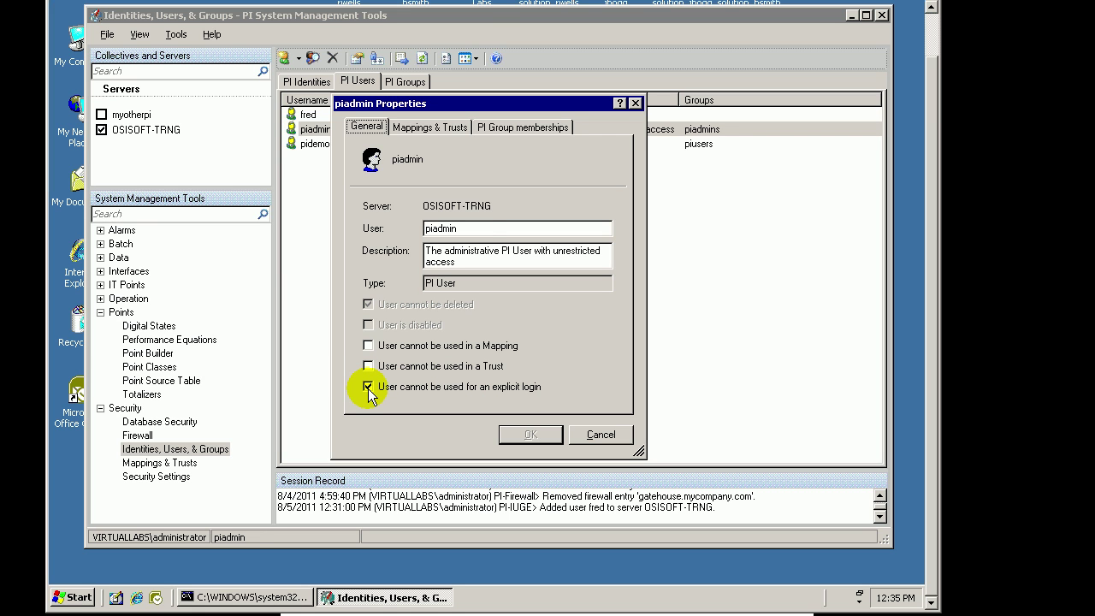
left_click_drag(472, 229, 402, 227)
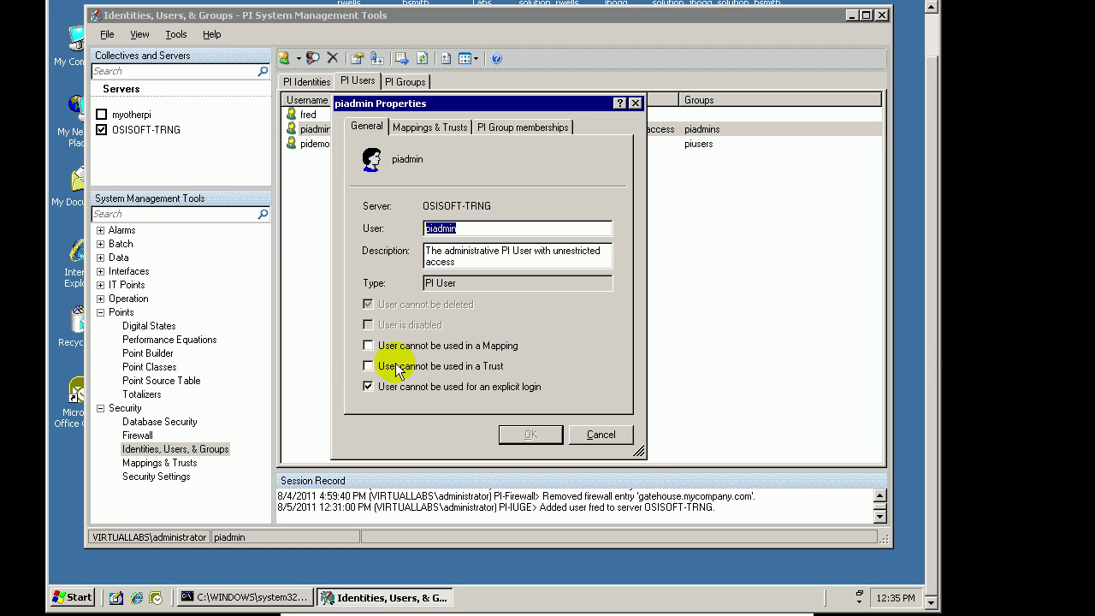
left_click(369, 366)
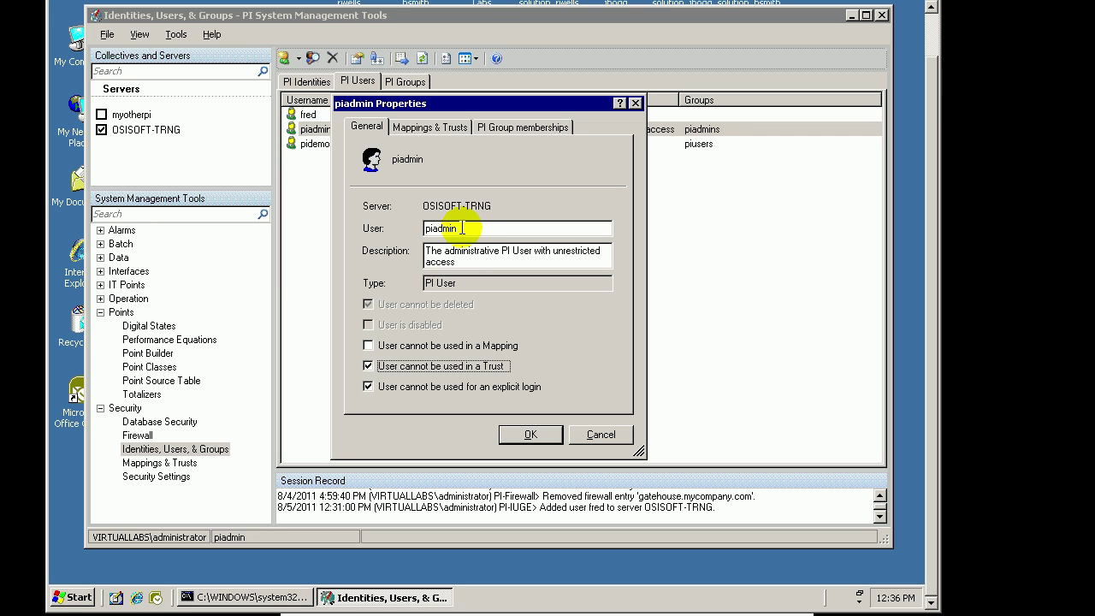
left_click_drag(462, 228, 395, 228)
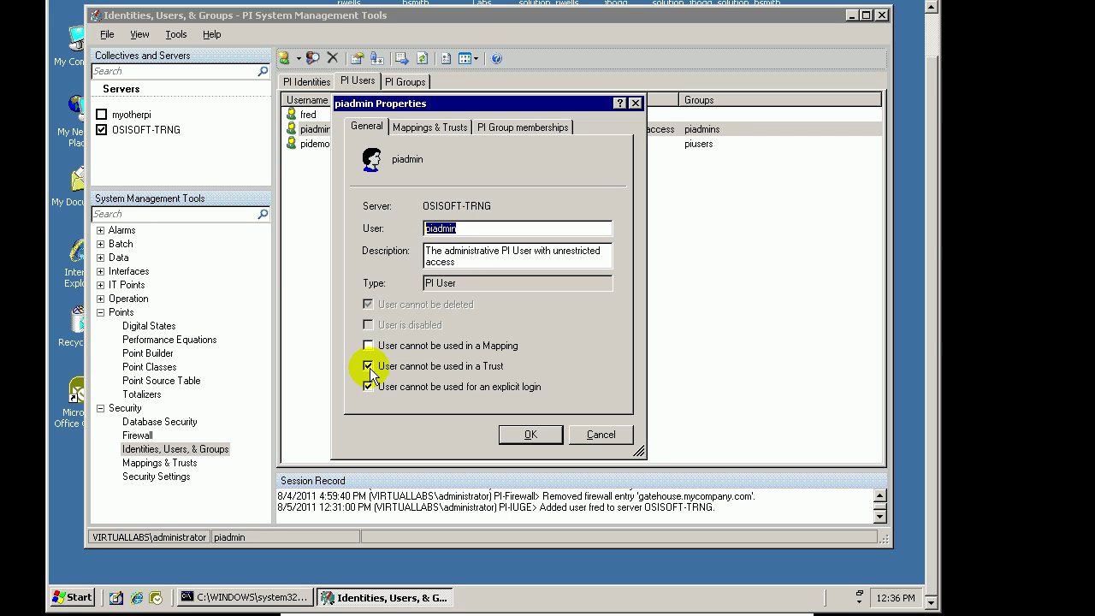
left_click(462, 228)
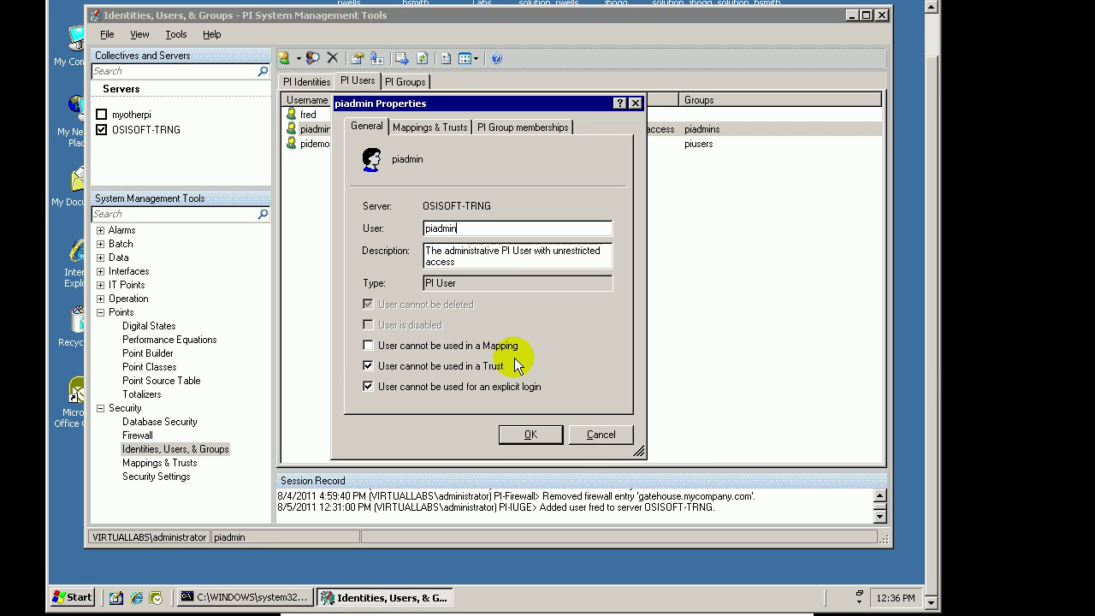
Step: Save piadmin's changes and open the PI OPC Interface Node trust (OPCpE, PI_OPCInt)
left_click(507, 438)
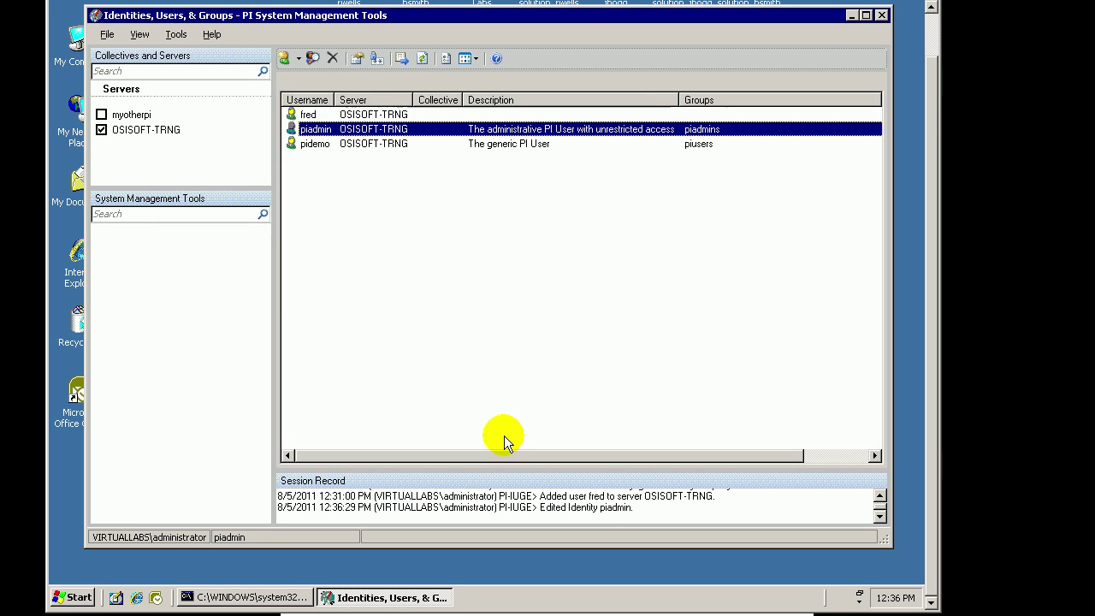
left_click(164, 463)
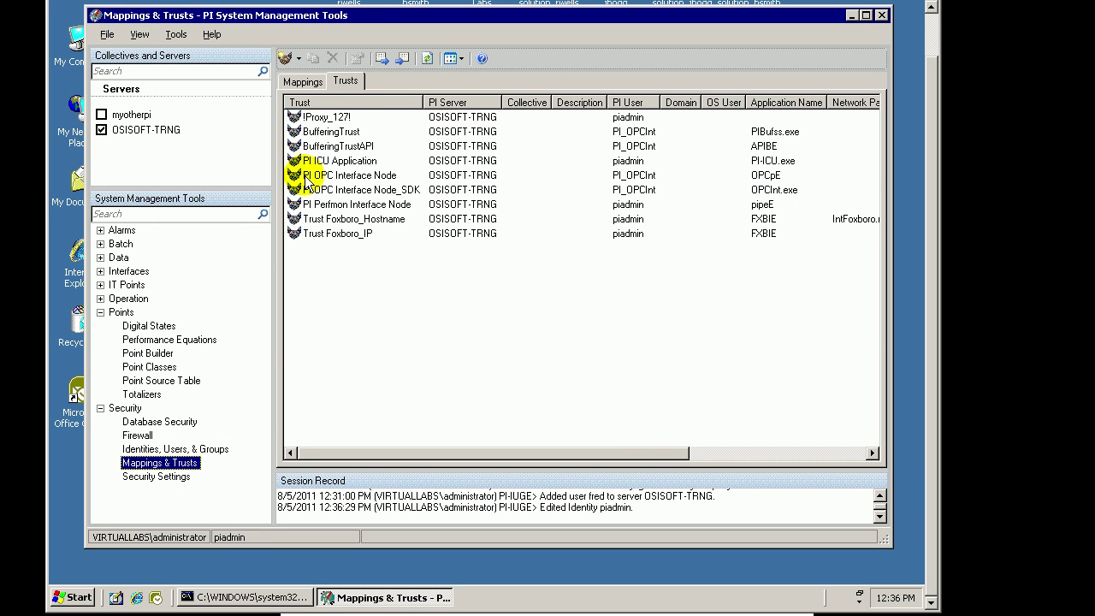
double_click(308, 176)
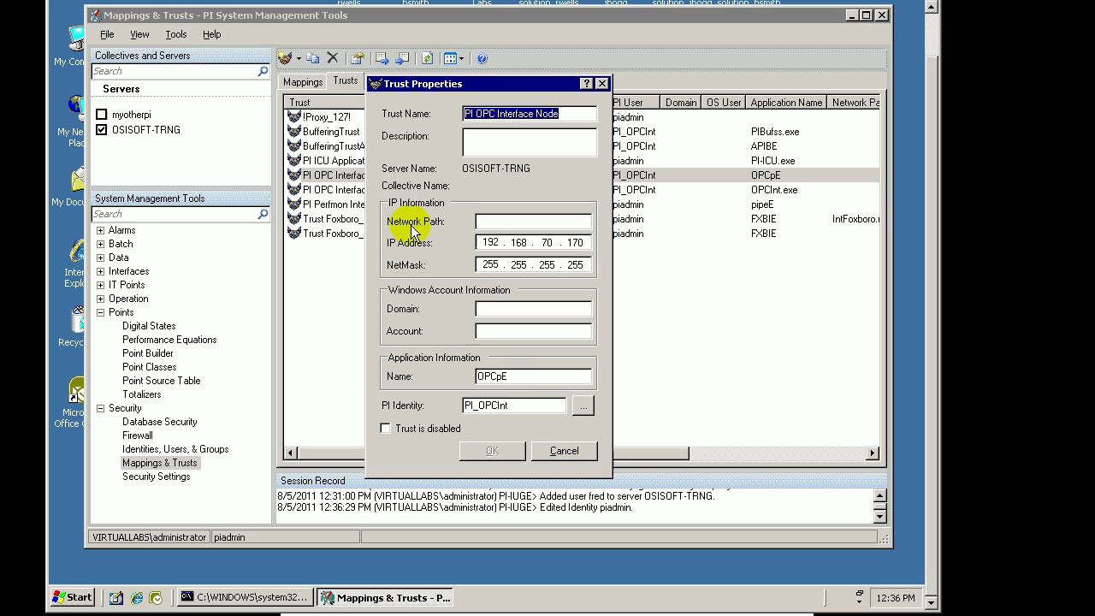
double_click(496, 376)
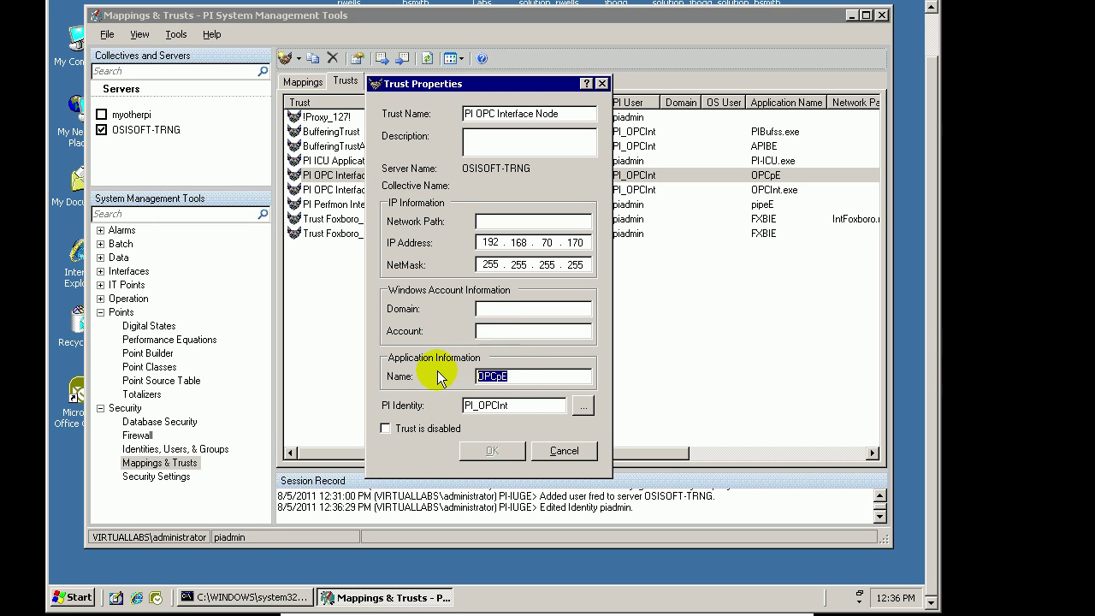
left_click(512, 407)
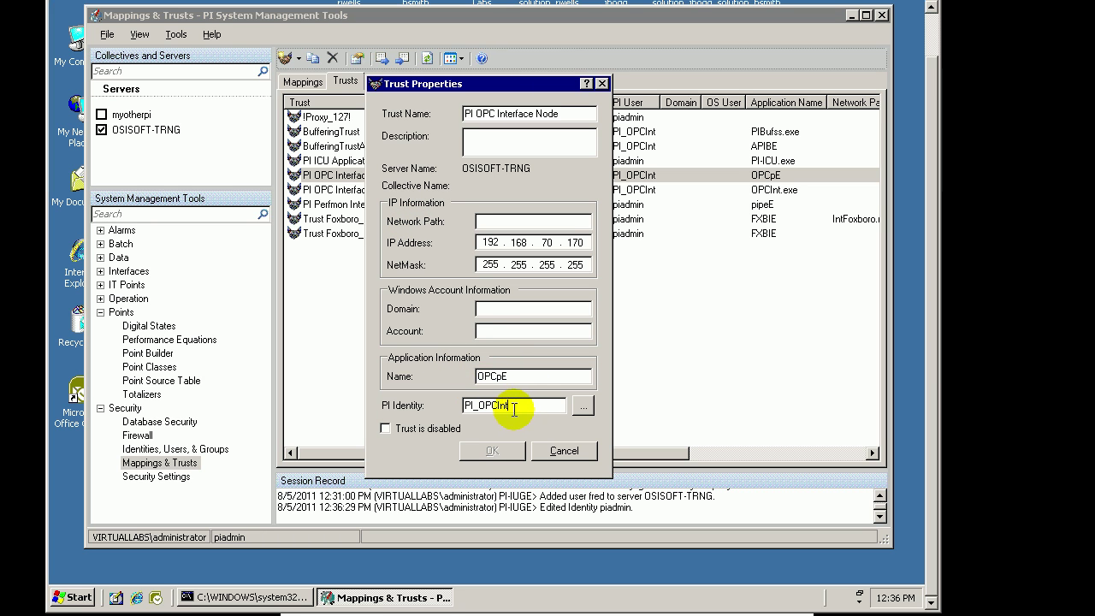
left_click_drag(514, 408, 434, 407)
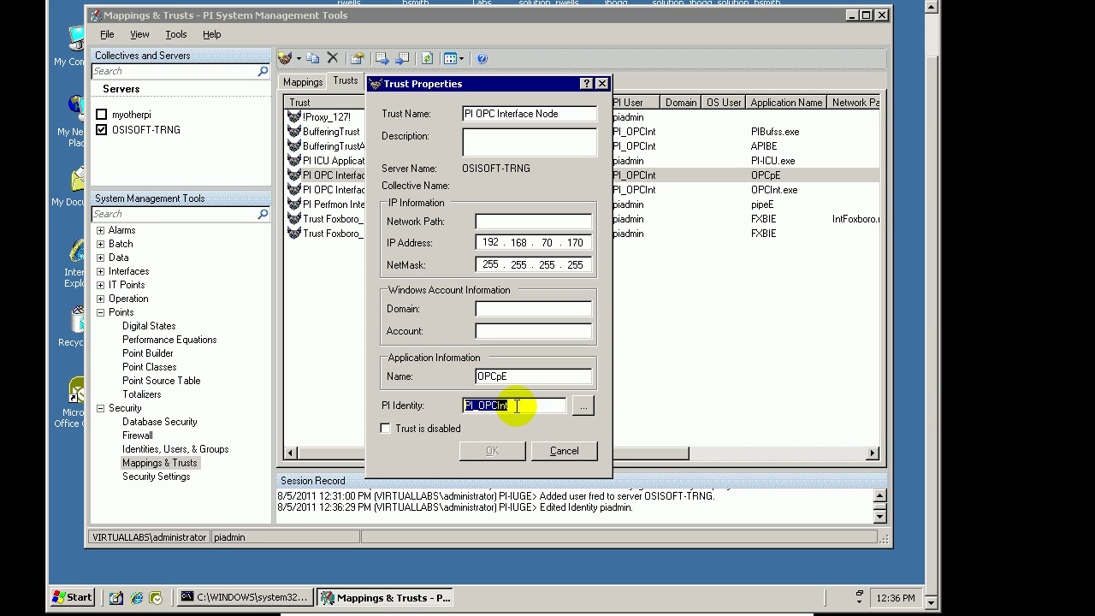
Step: Browse PI Users in the trust's identity picker, then cancel both dialogs unchanged
left_click(581, 412)
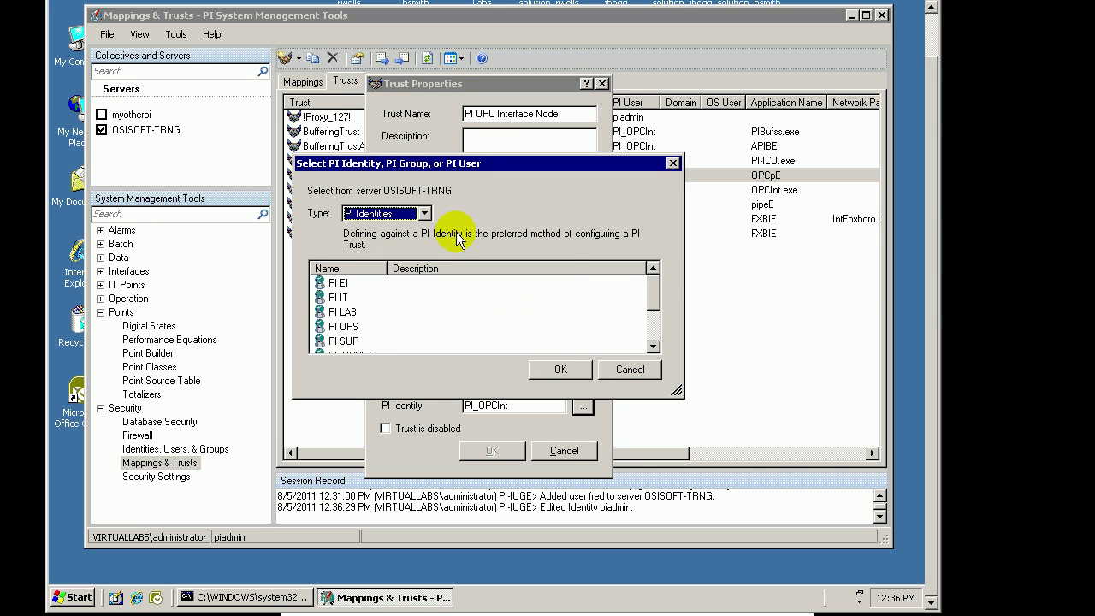
left_click(422, 215)
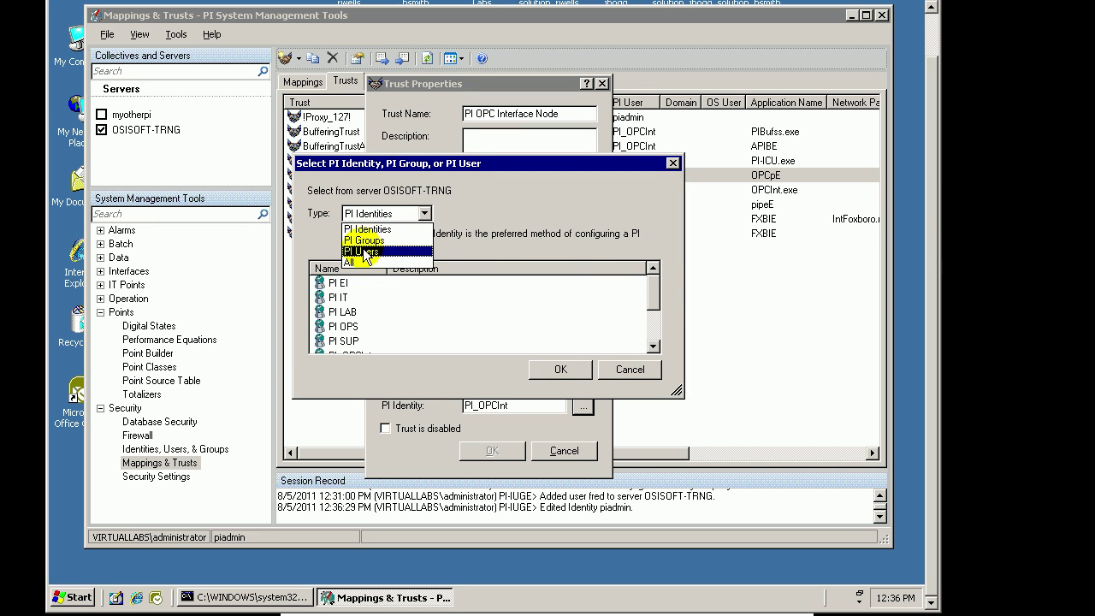
left_click(357, 252)
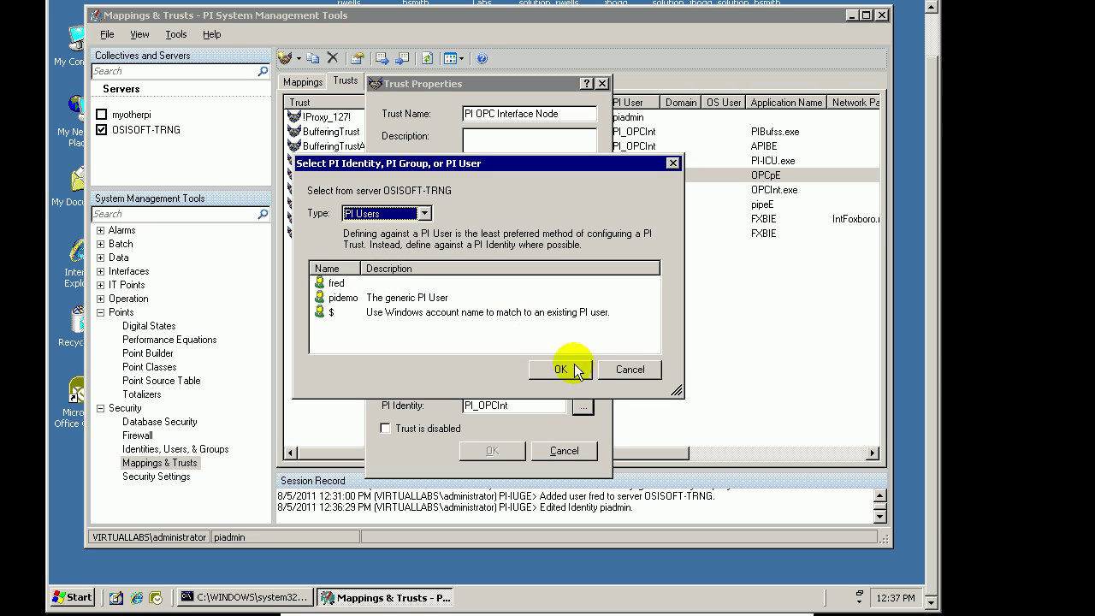
left_click(613, 374)
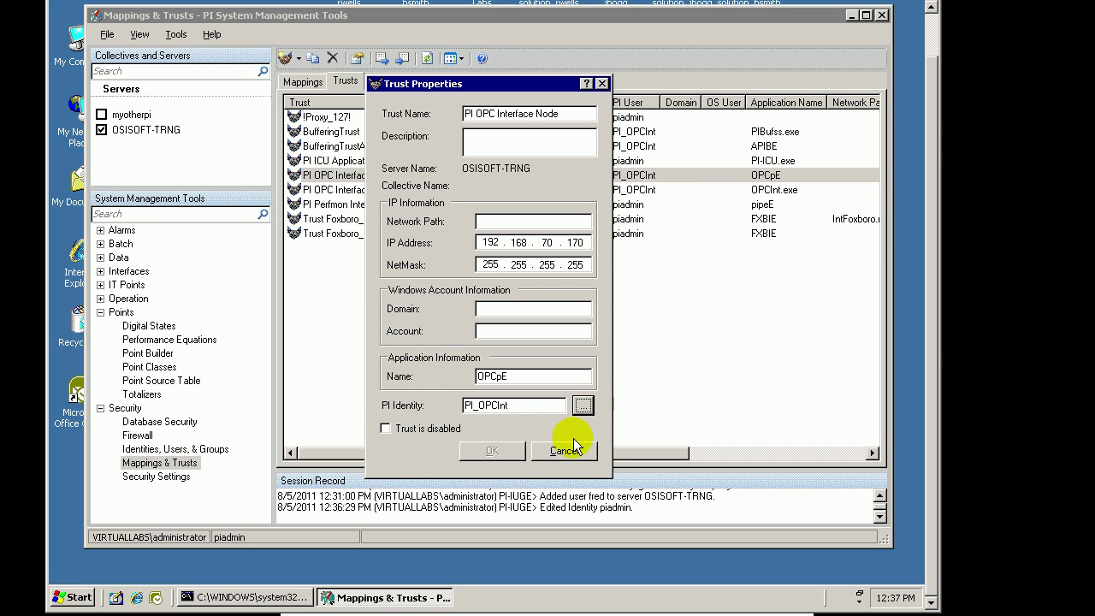
left_click(559, 450)
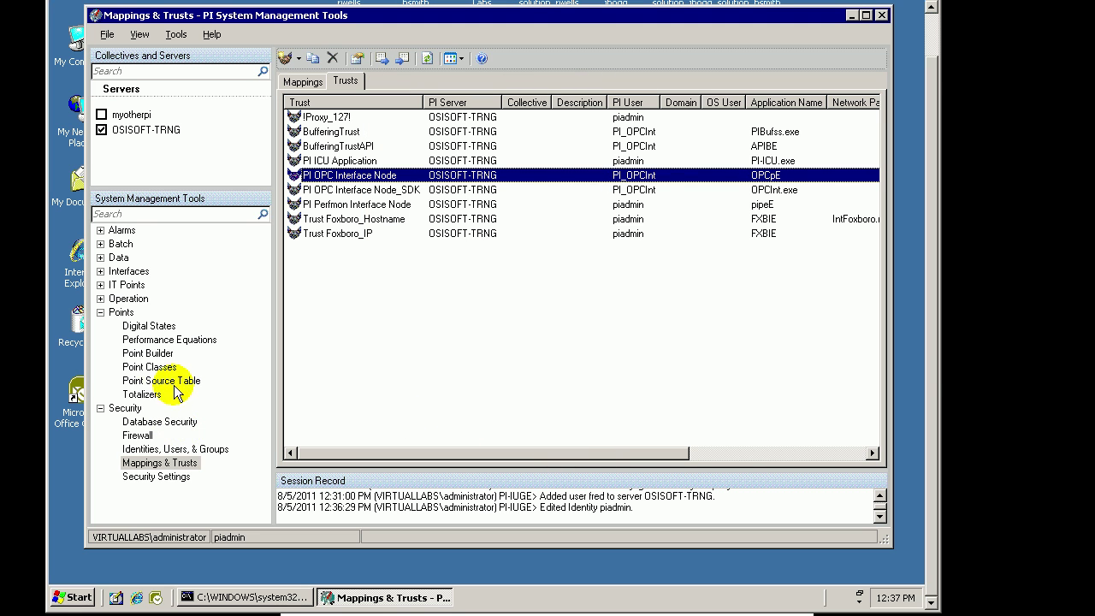
Step: Open piadmin's user properties and review pidemo's permissions on point CDT158
left_click(171, 449)
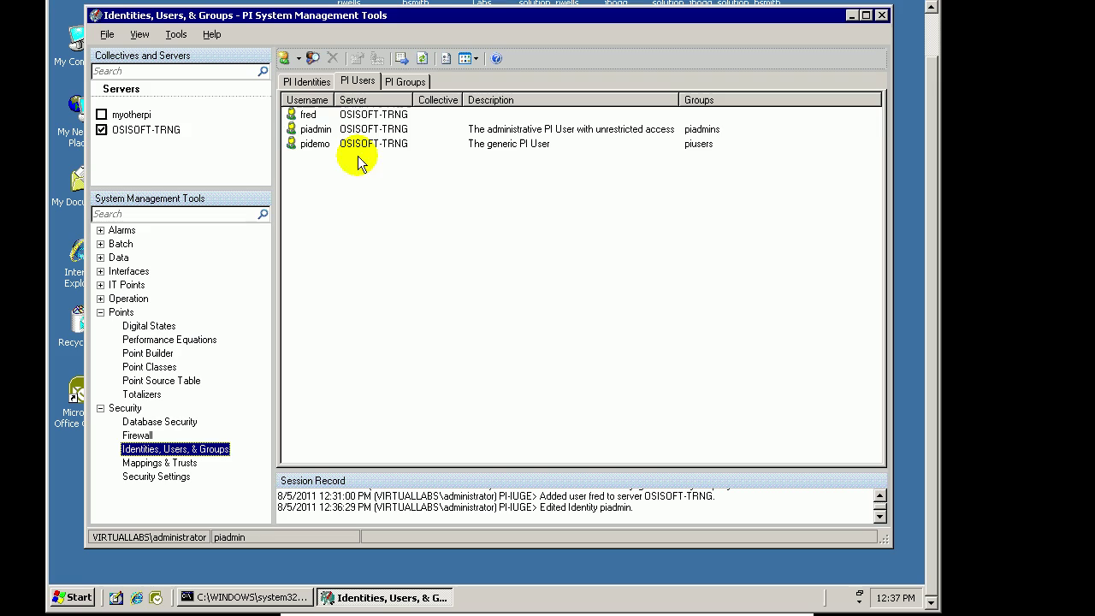
double_click(308, 130)
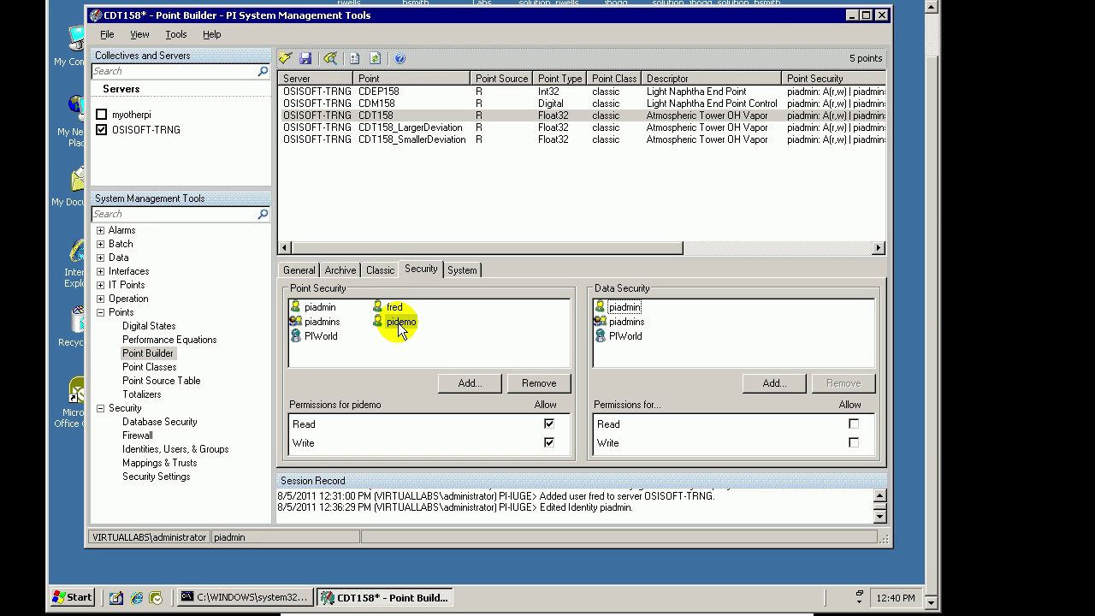
left_click(398, 328)
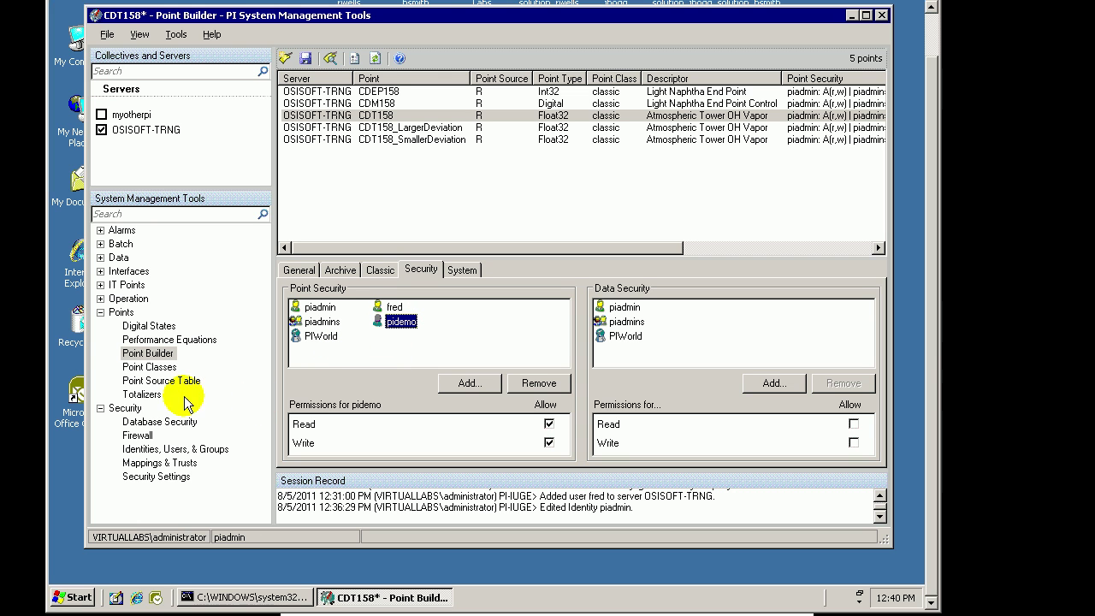
Step: Create a new PI user named PIUser and select it in the users list
left_click(142, 448)
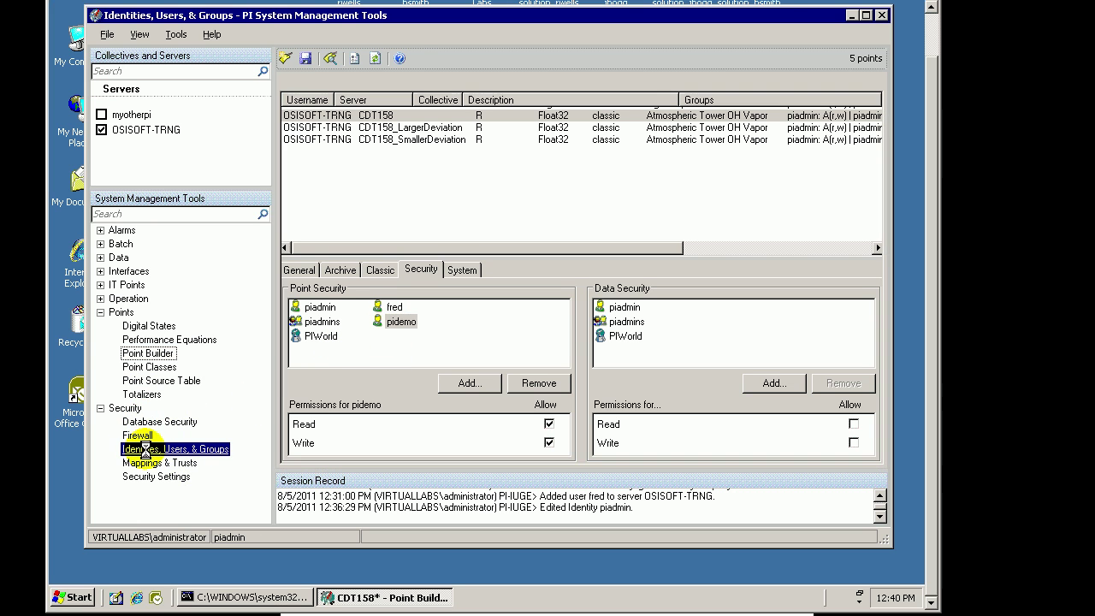
right_click(355, 183)
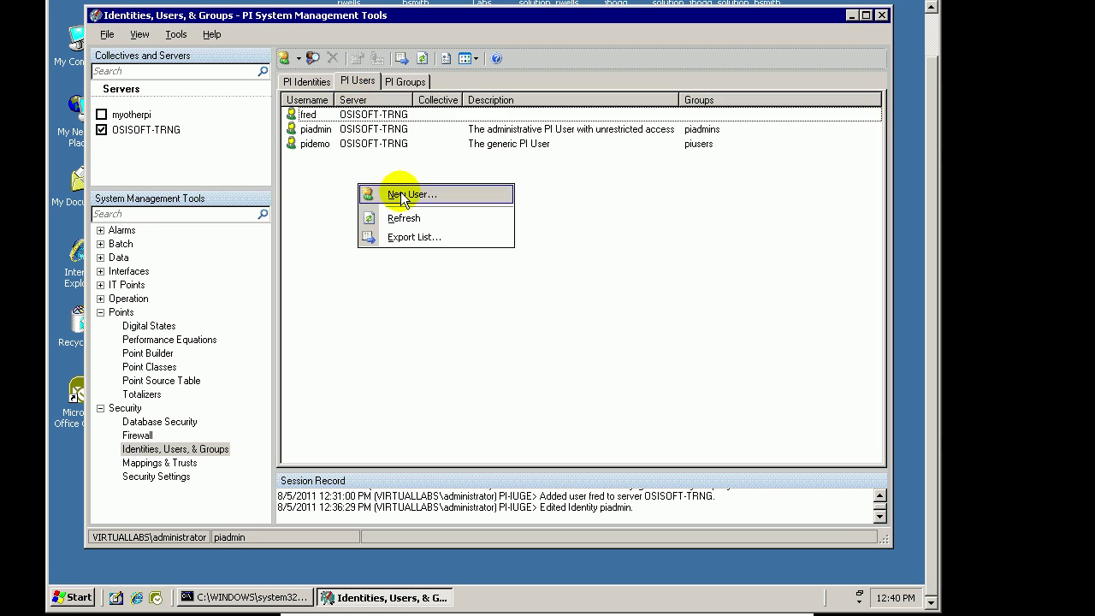
left_click(415, 195)
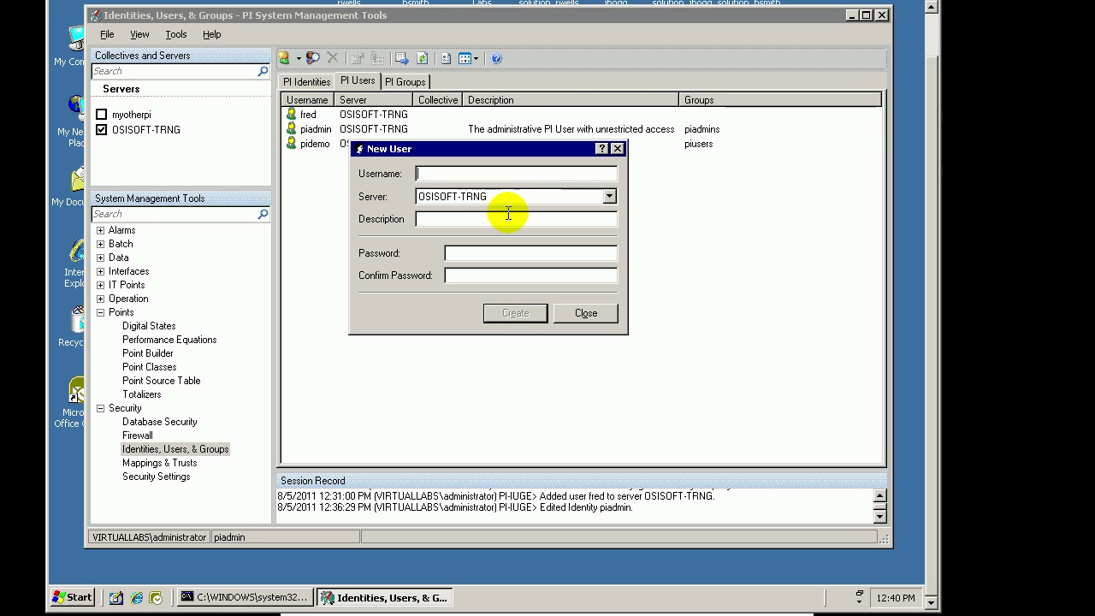
type("PIU")
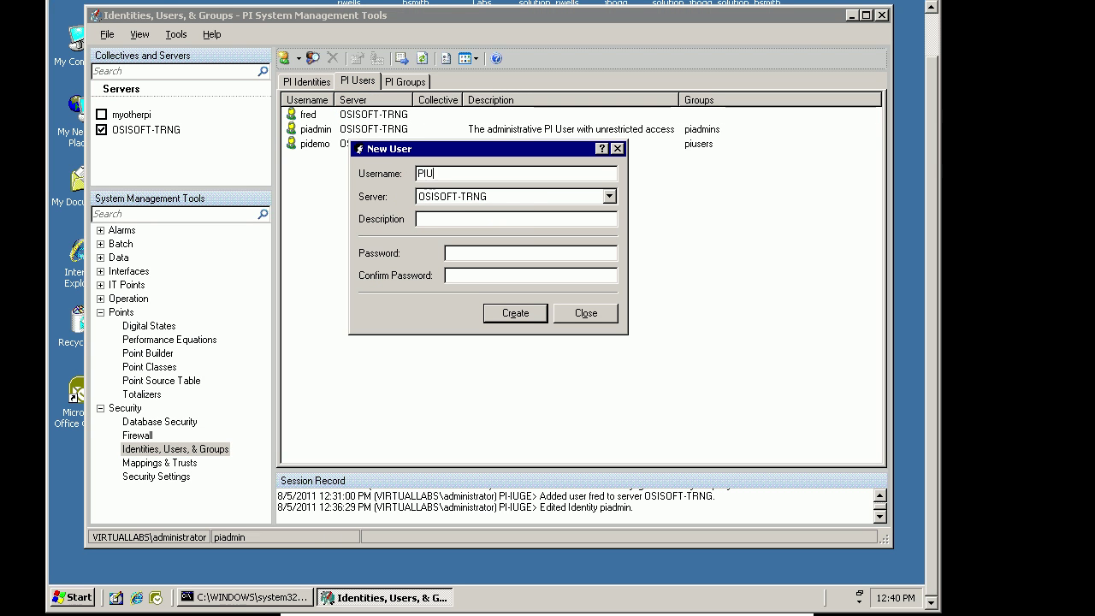
type("ser")
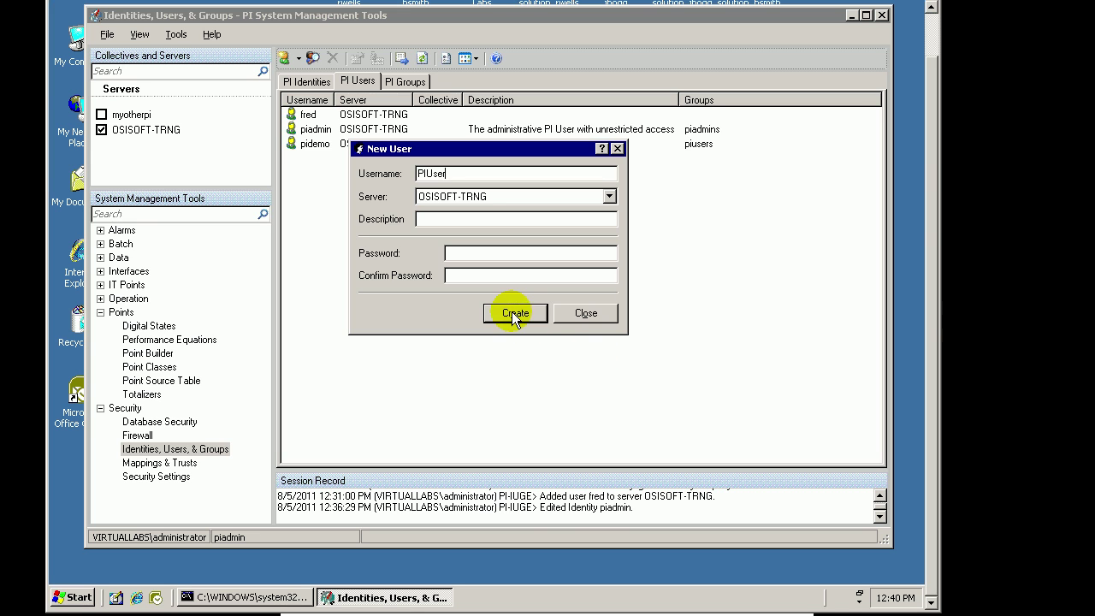
left_click(514, 312)
left_click(397, 161)
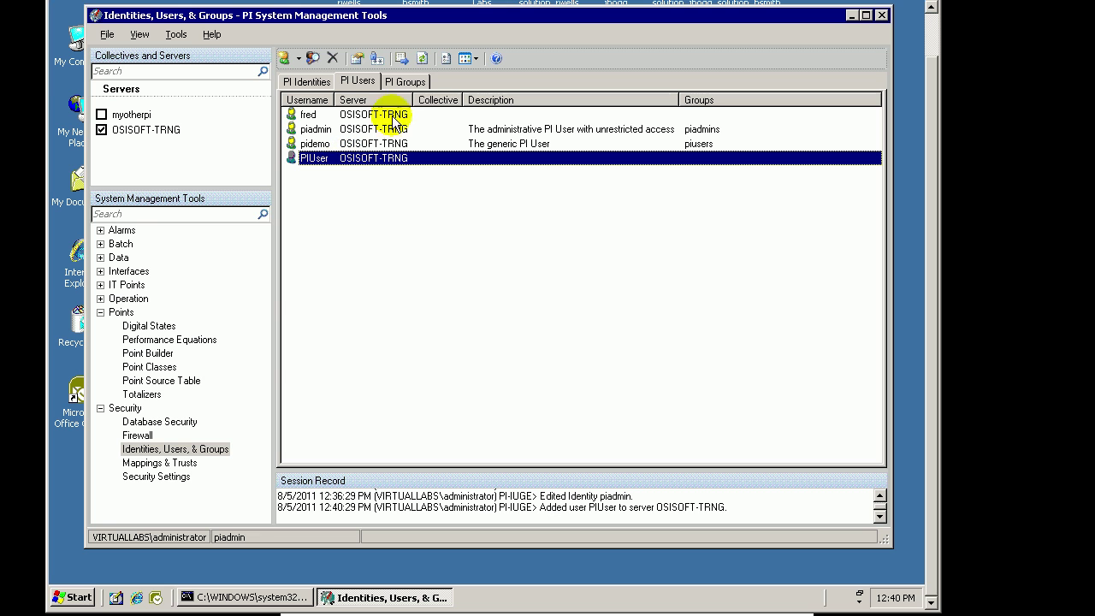
double_click(311, 160)
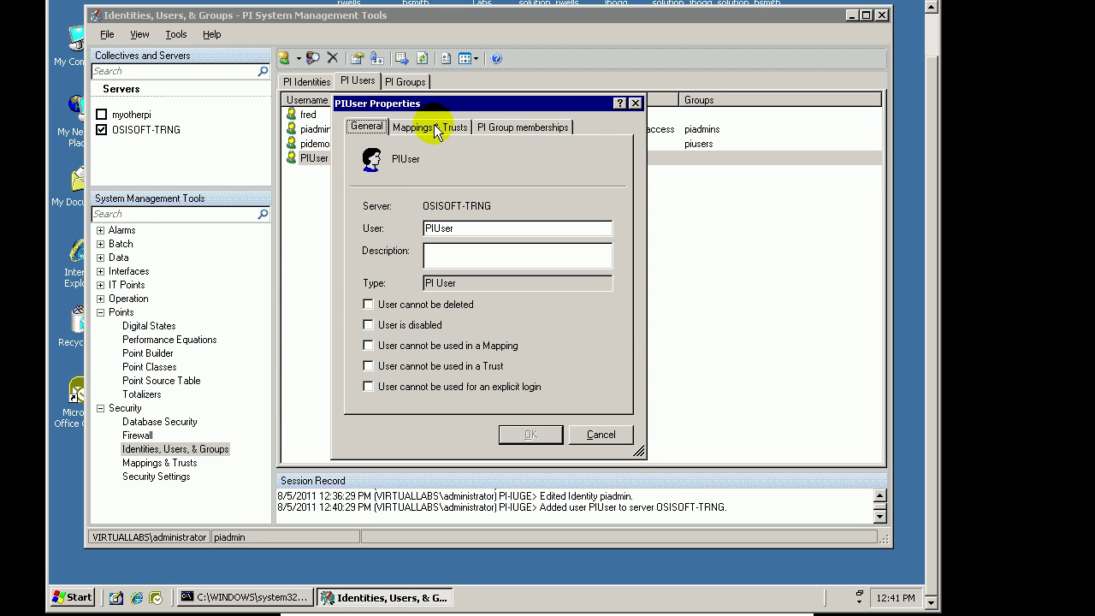
left_click(431, 129)
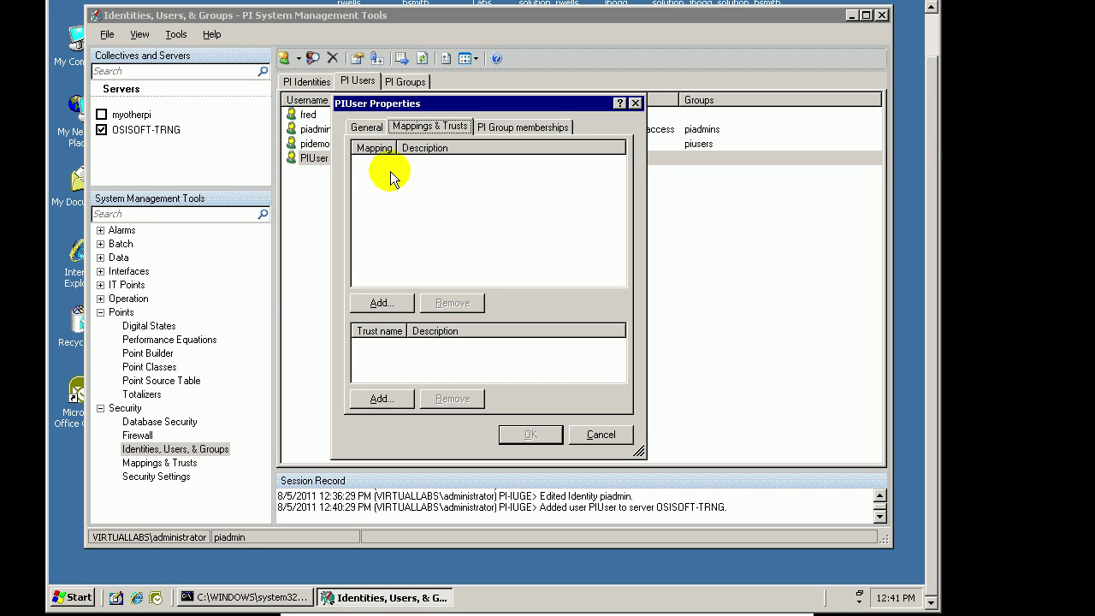
left_click(599, 434)
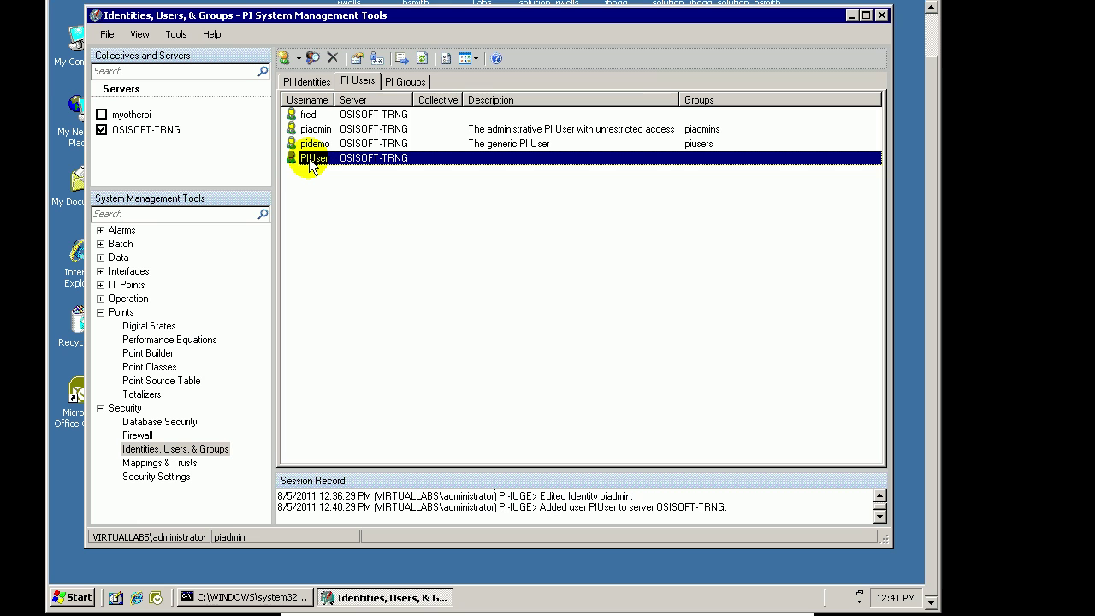
double_click(310, 162)
left_click(417, 128)
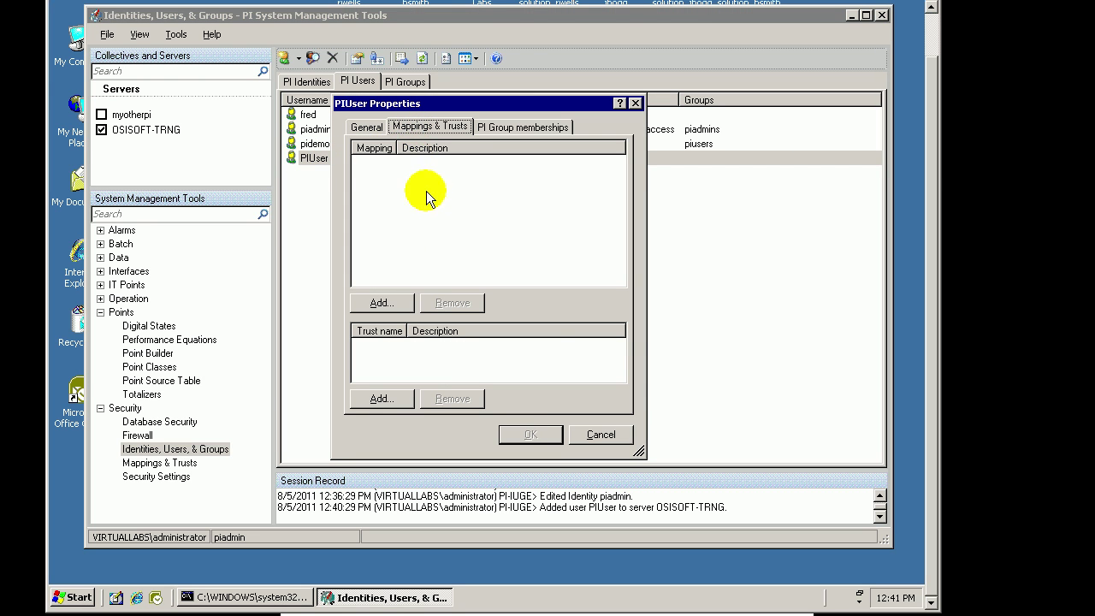
left_click(601, 434)
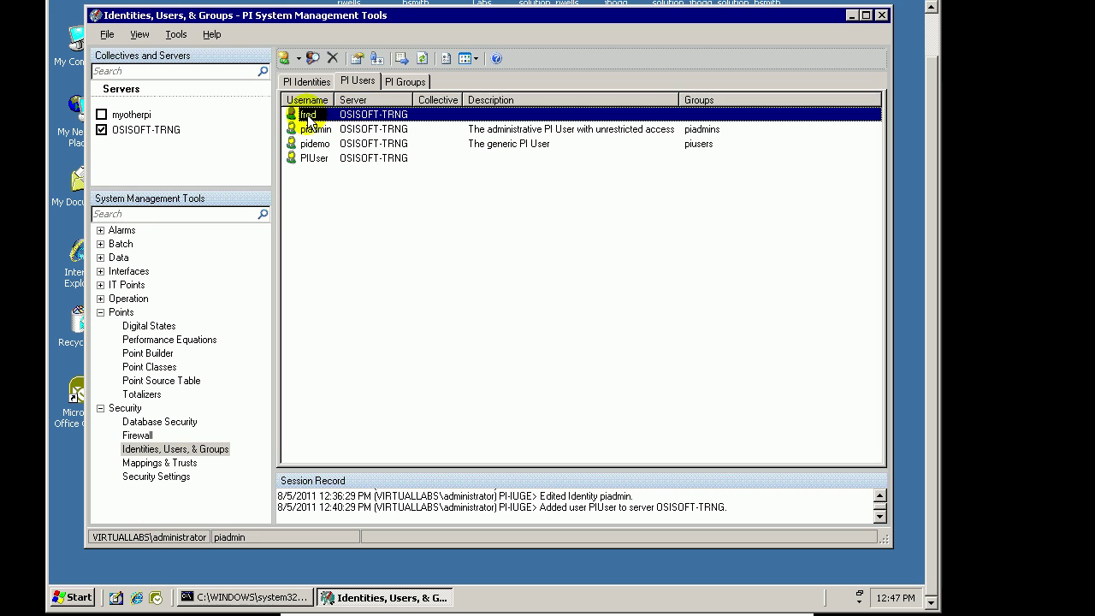
Step: Select fred in the PI Users list
left_click(312, 128)
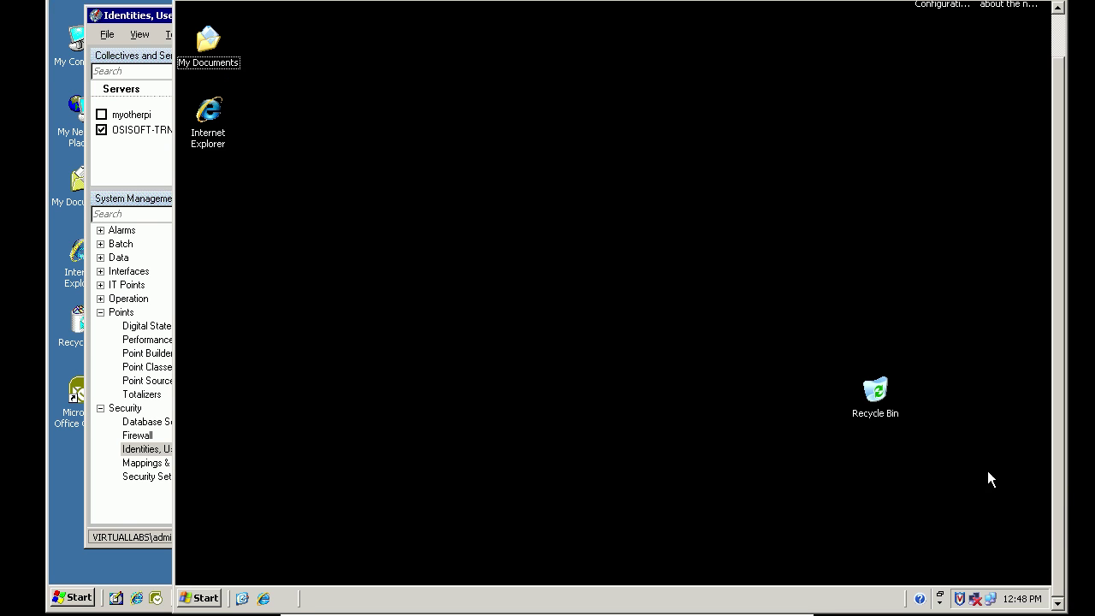
Step: Launch About PI-SDK from the Start menu and open Tools > Connections
left_click(205, 598)
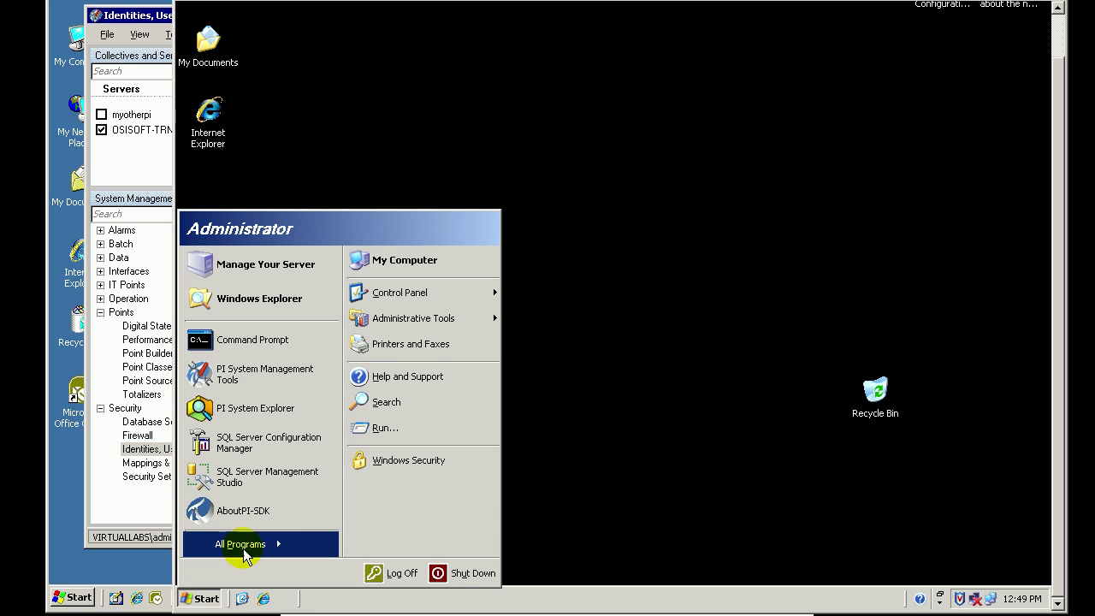
mouse_move(240, 544)
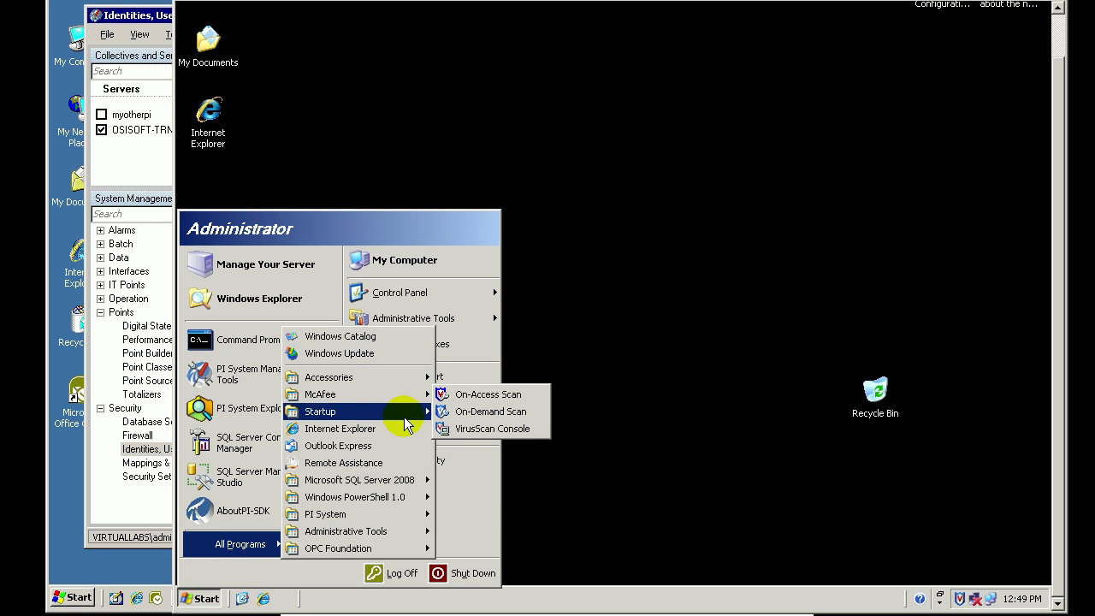
mouse_move(325, 513)
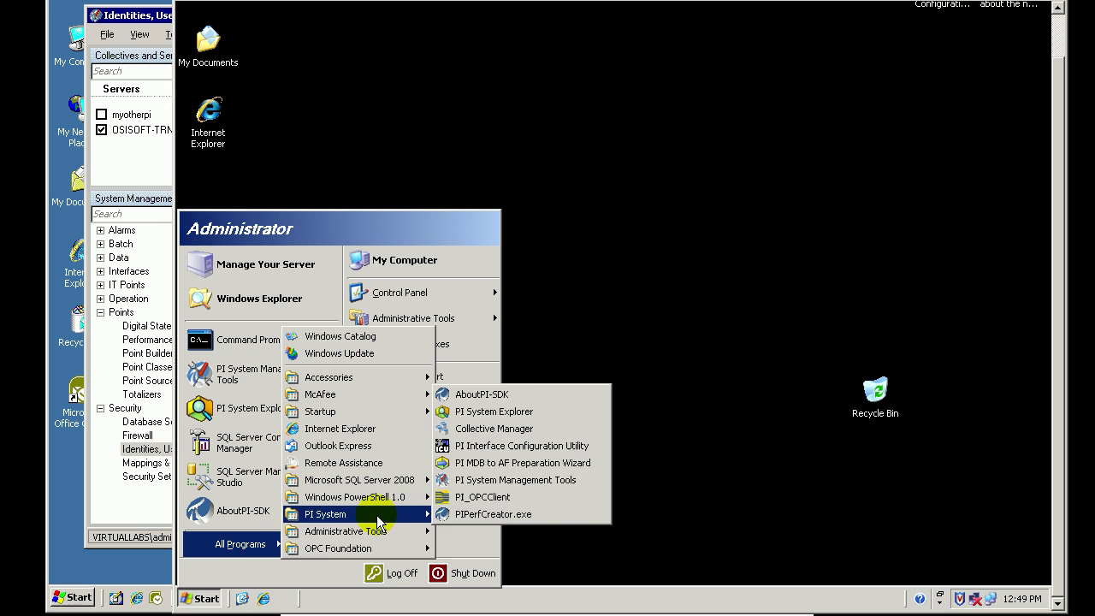
left_click(485, 398)
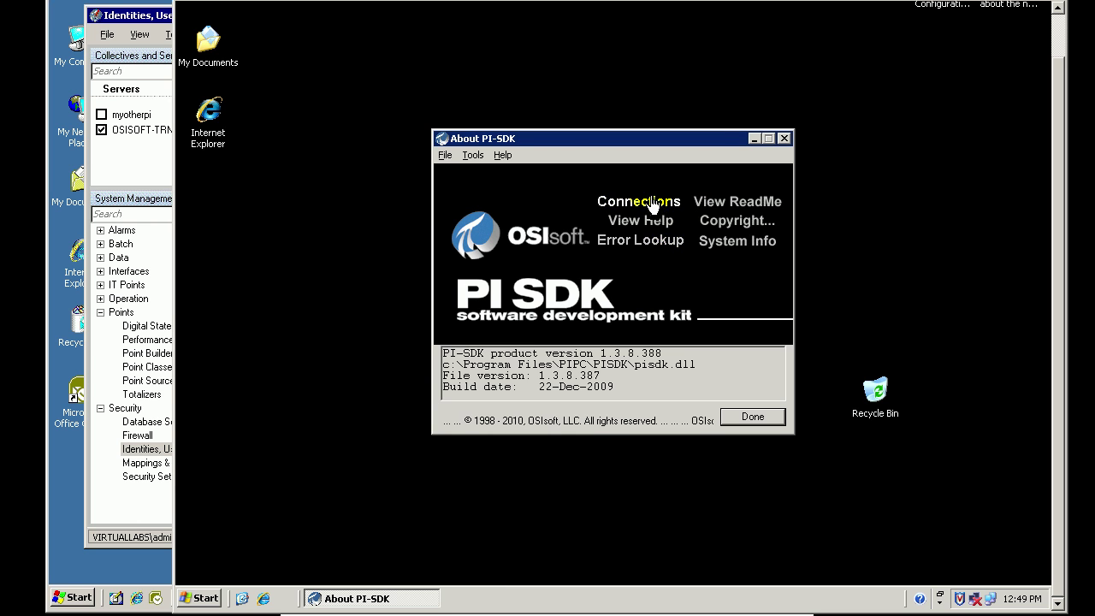
left_click_drag(498, 142, 479, 140)
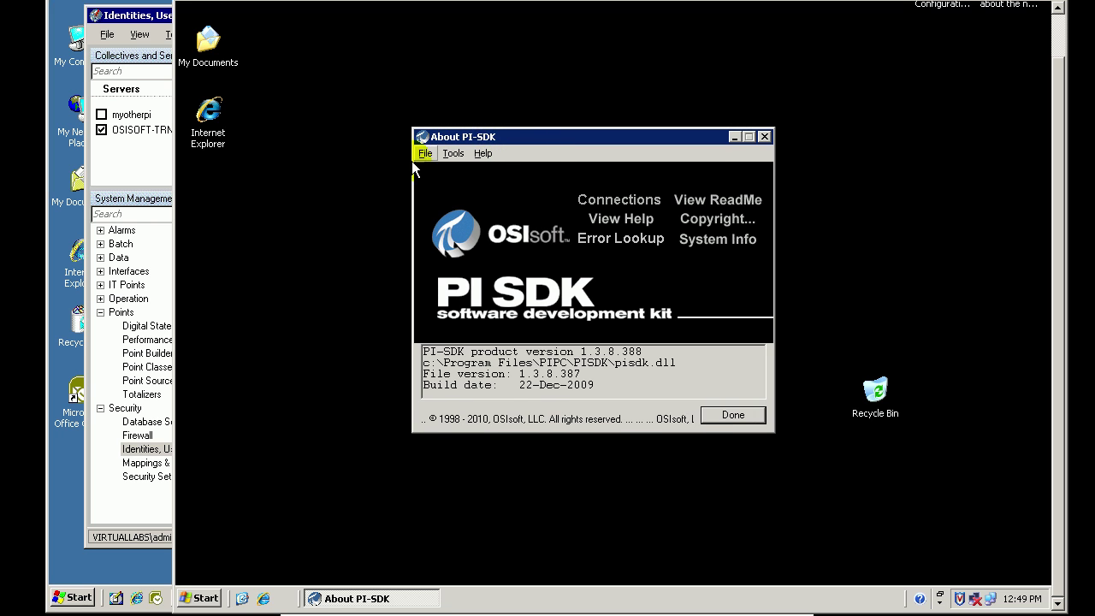
left_click(422, 156)
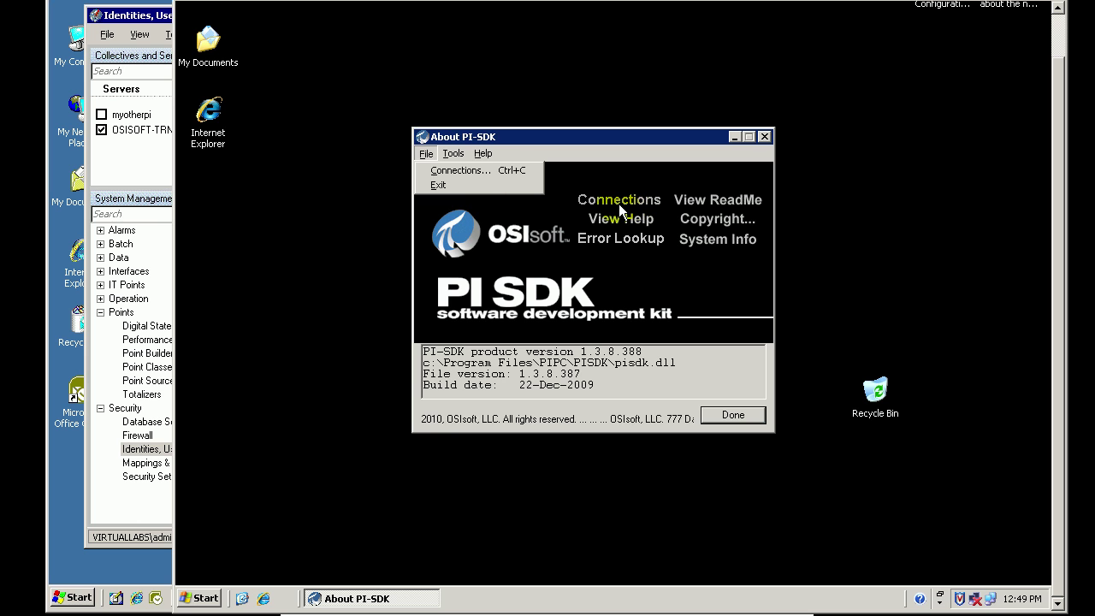
left_click(460, 172)
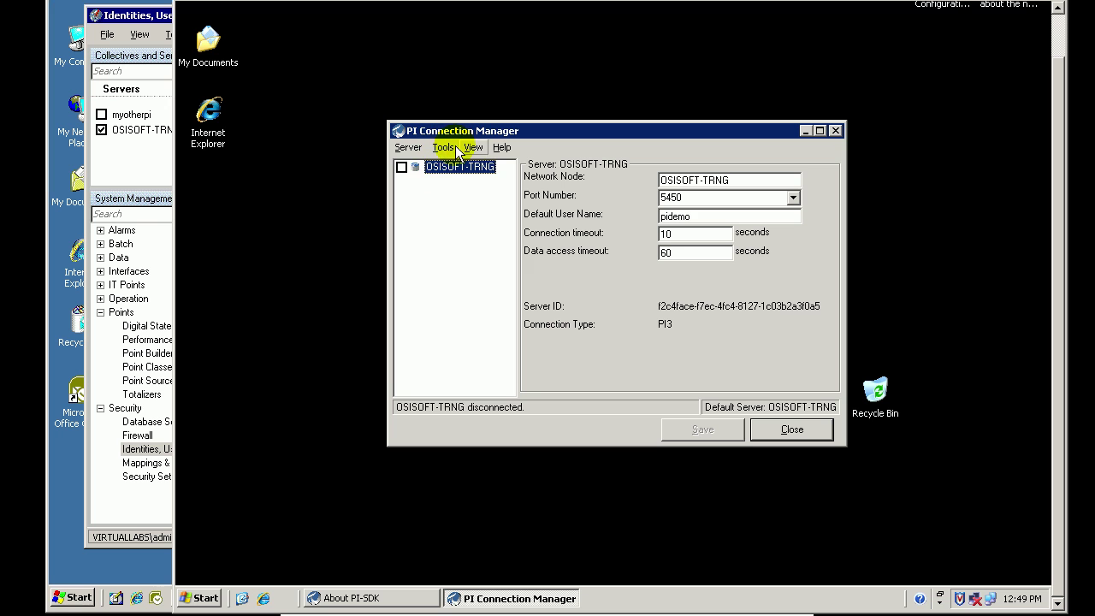
left_click(702, 215)
left_click_drag(701, 218, 641, 214)
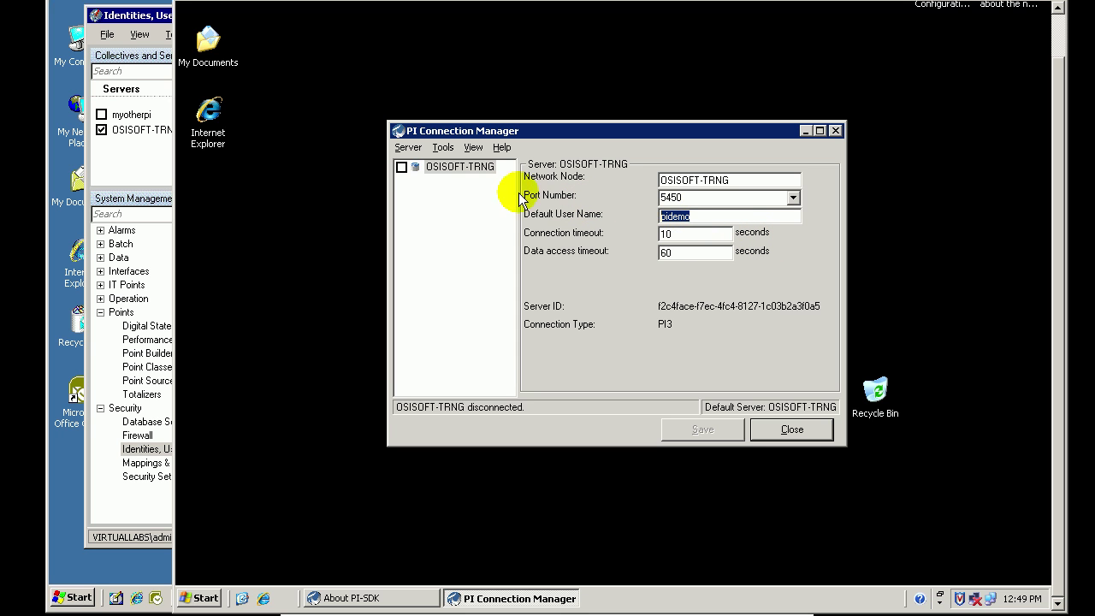
left_click(442, 149)
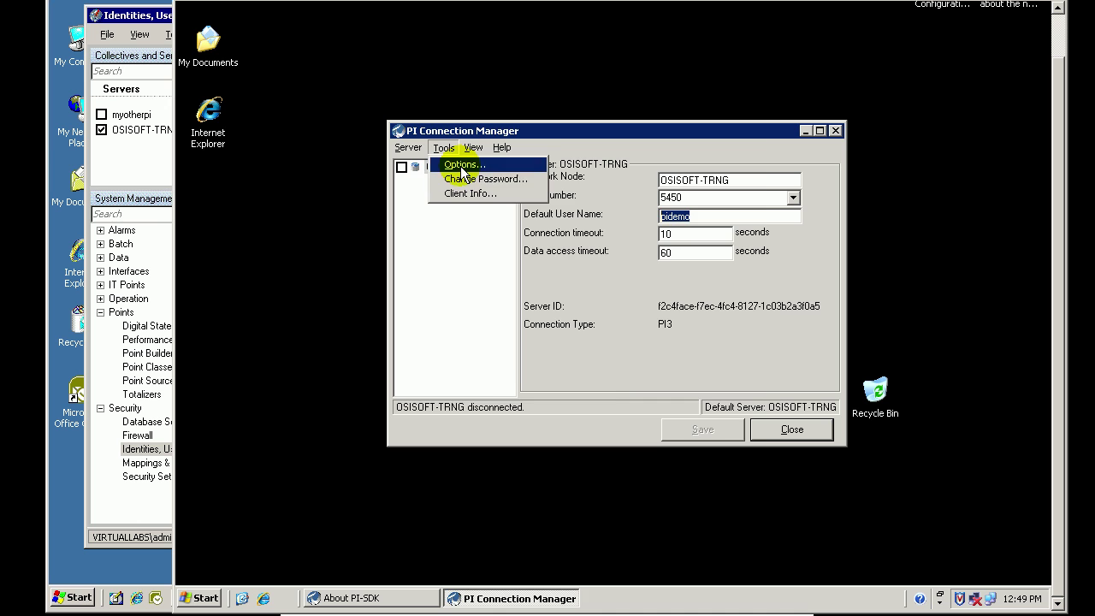
left_click(461, 166)
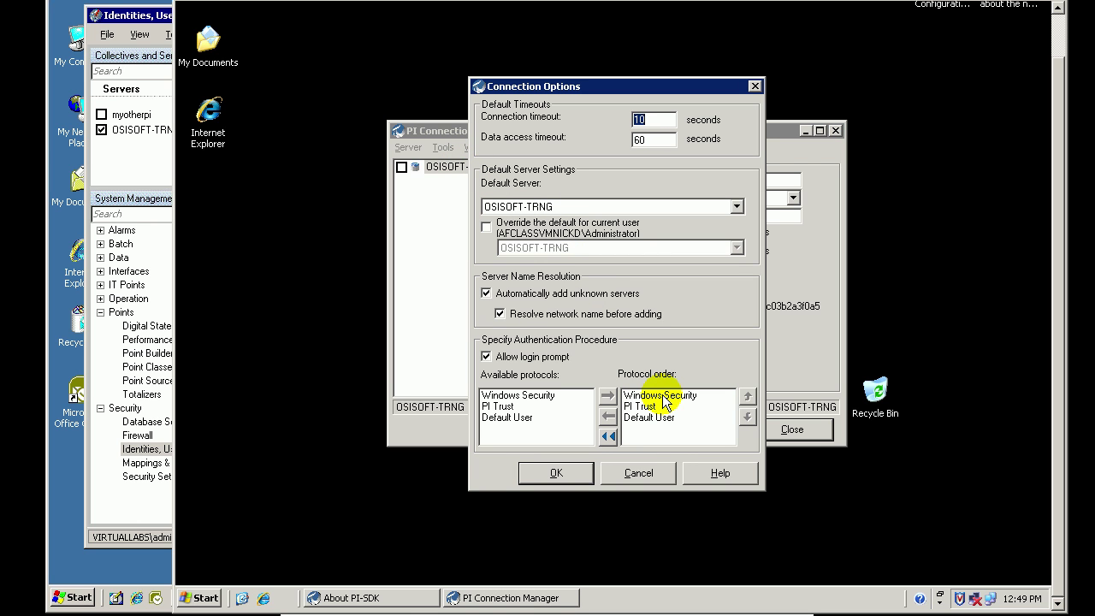
left_click(664, 397)
left_click(638, 407)
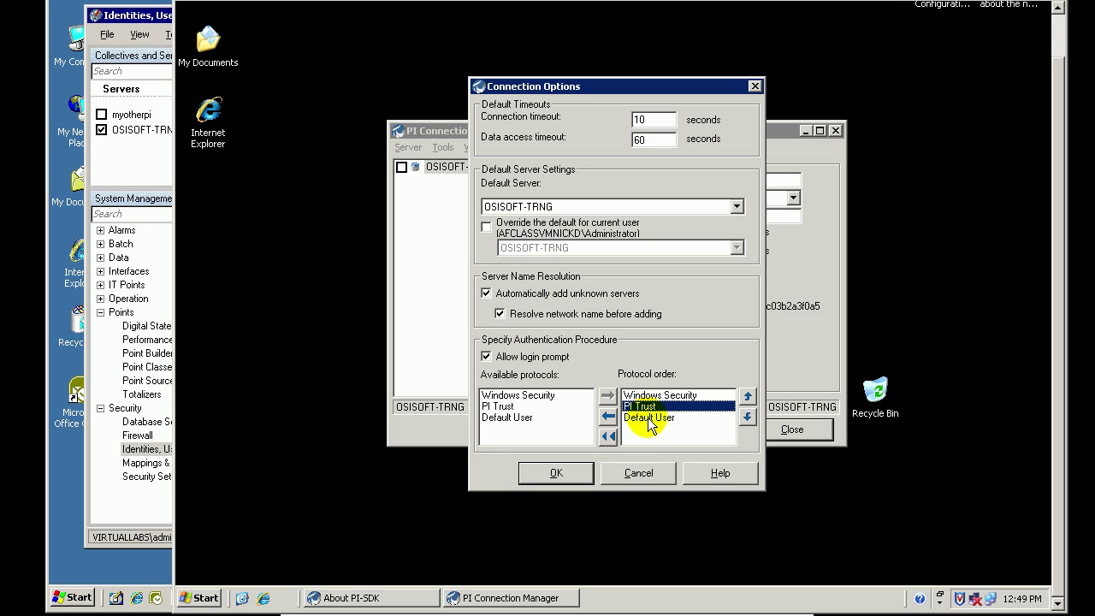
left_click(647, 416)
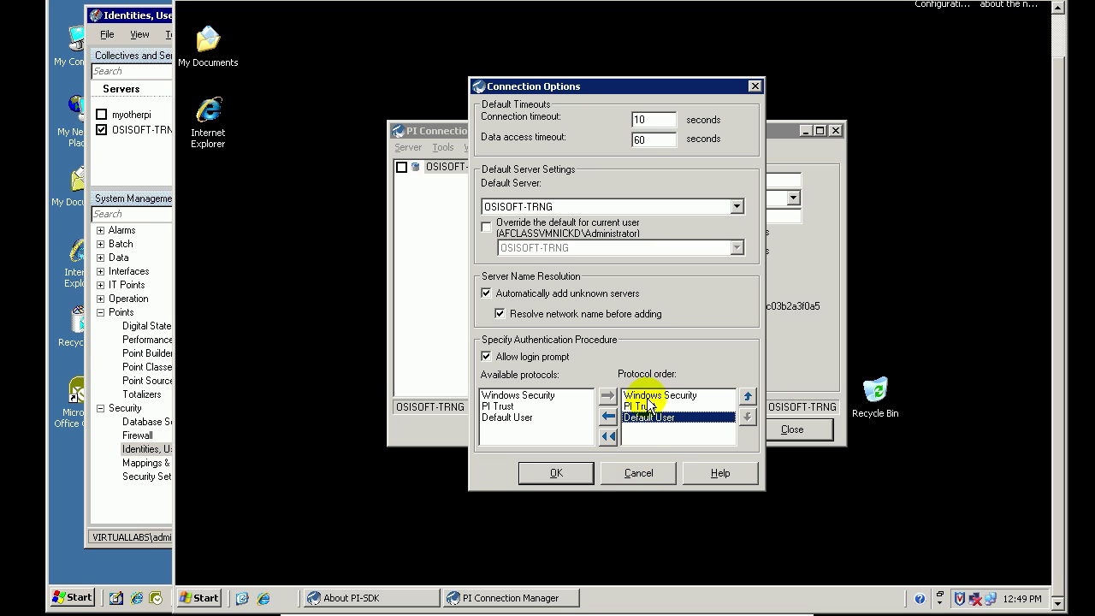
left_click(644, 396)
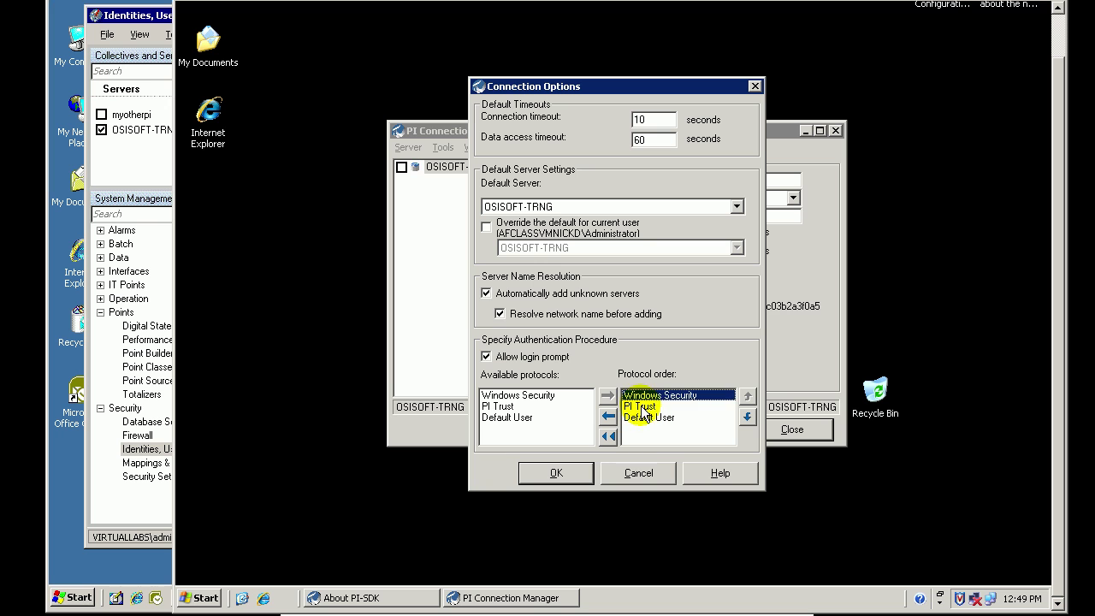
left_click(641, 407)
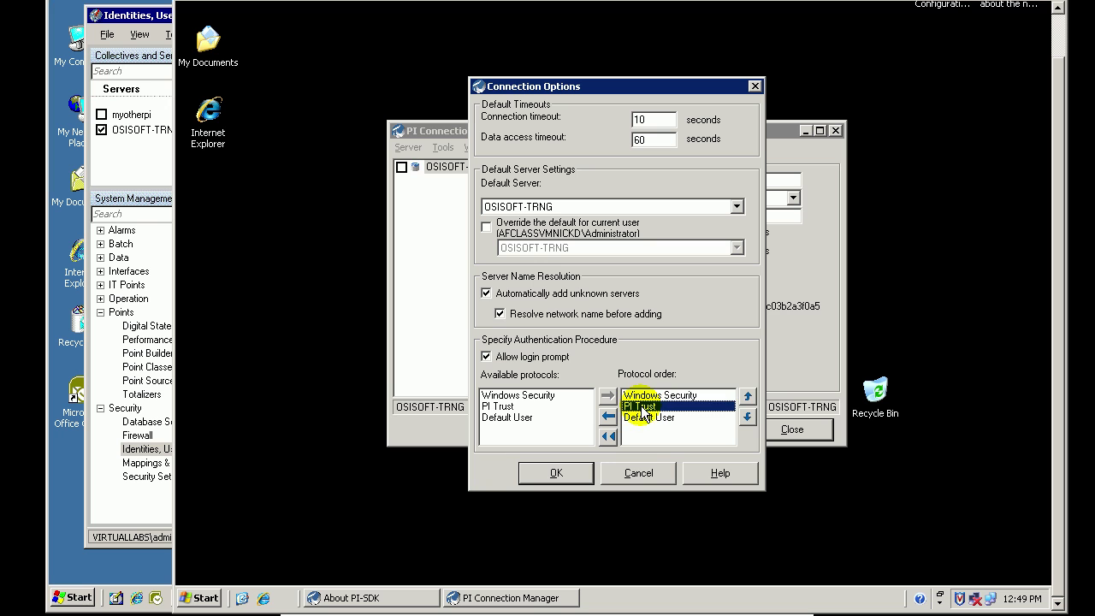
left_click(638, 473)
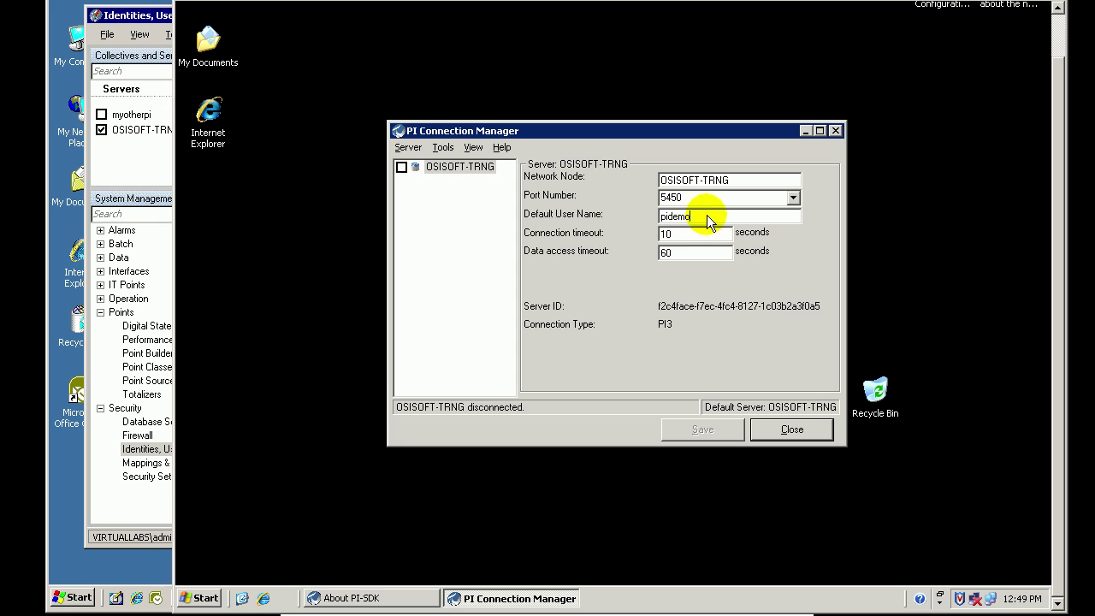
Step: Save fred as the default user, try connecting to OSISOFT-TRNG, and dismiss the policy error
type("f")
type("red")
left_click(712, 435)
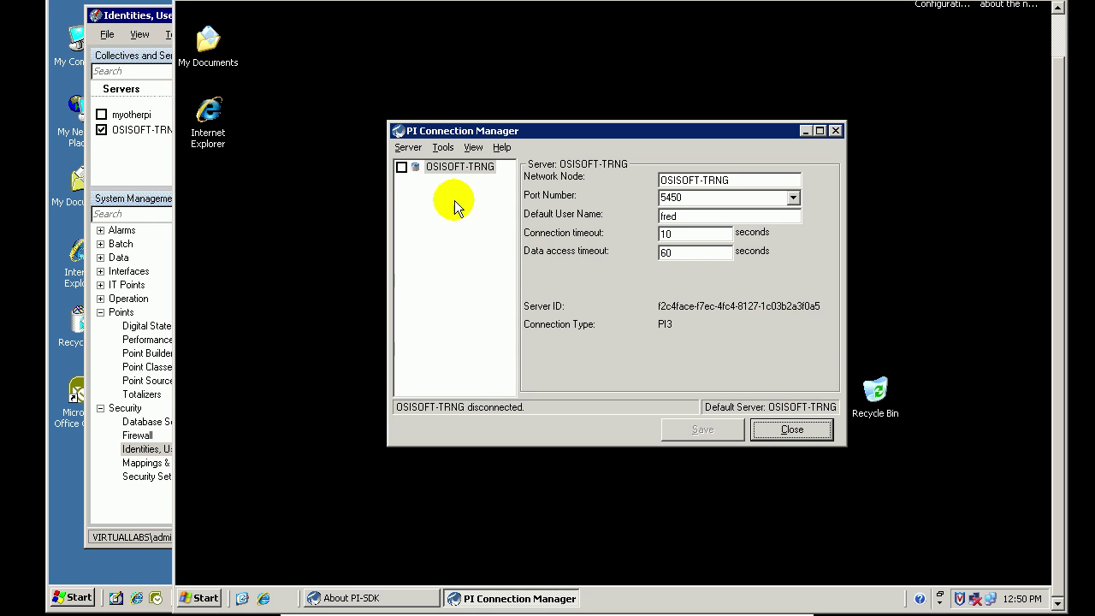
left_click(401, 168)
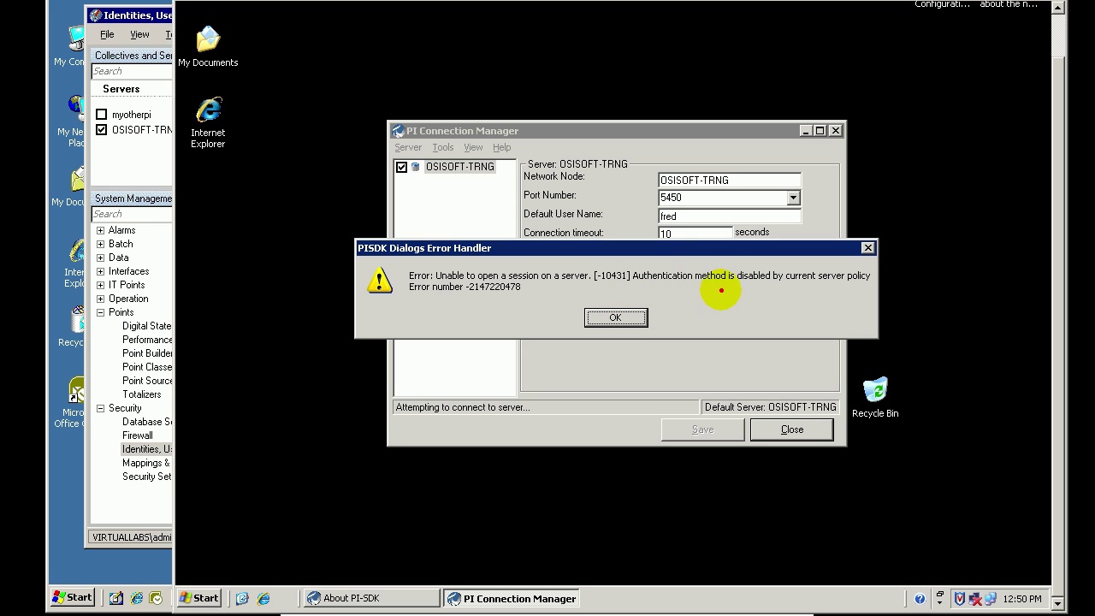
left_click_drag(740, 288, 875, 291)
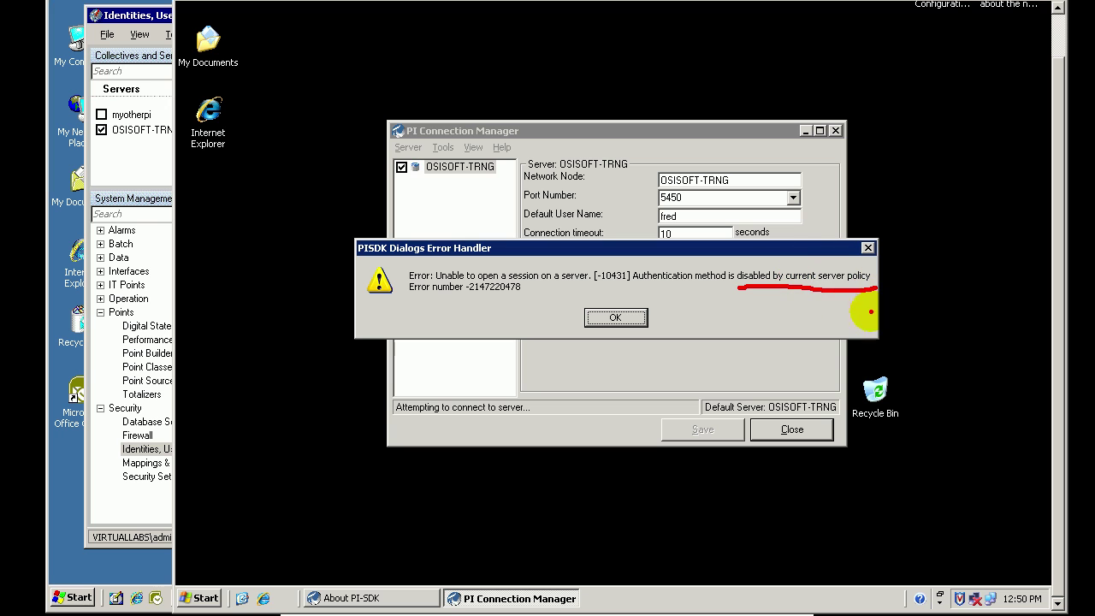
left_click(607, 317)
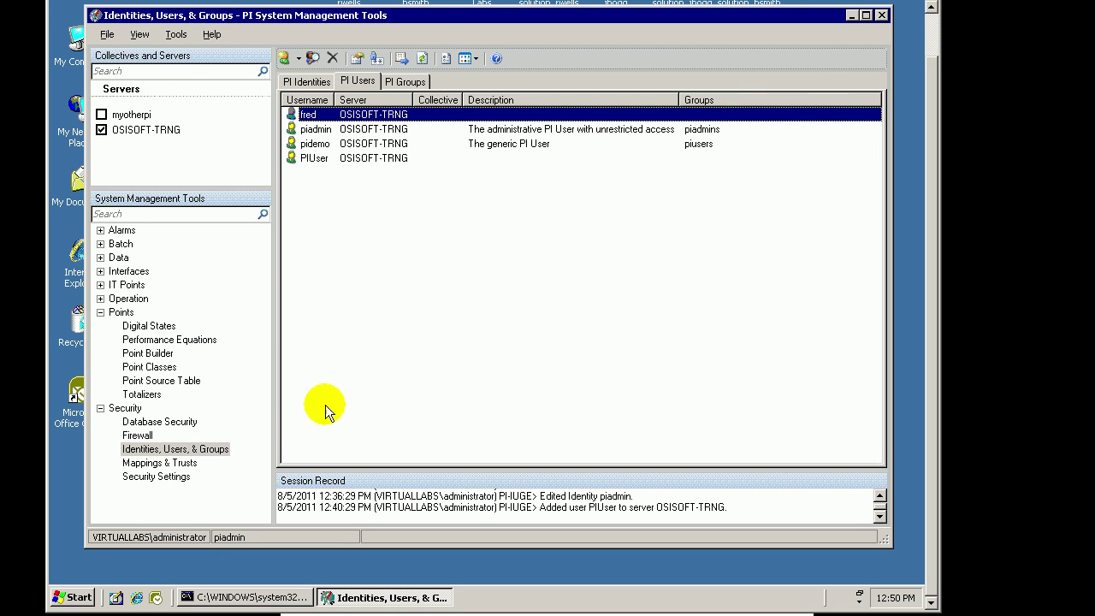
Step: Lower the OSISOFT-TRNG security slider one notch to allow explicit login, and save
left_click(156, 476)
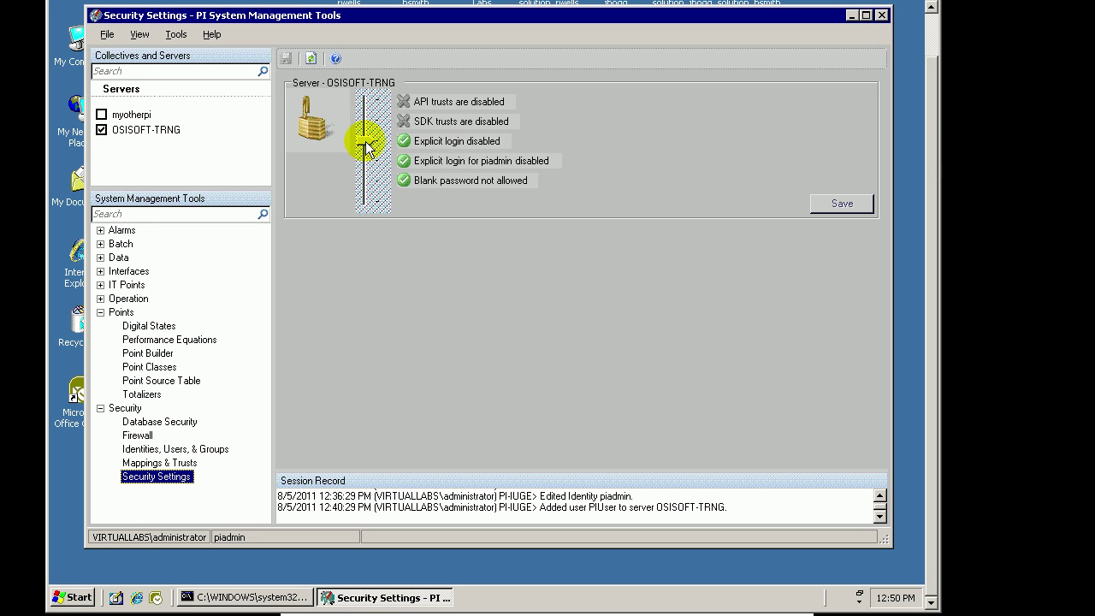
left_click_drag(365, 145, 363, 160)
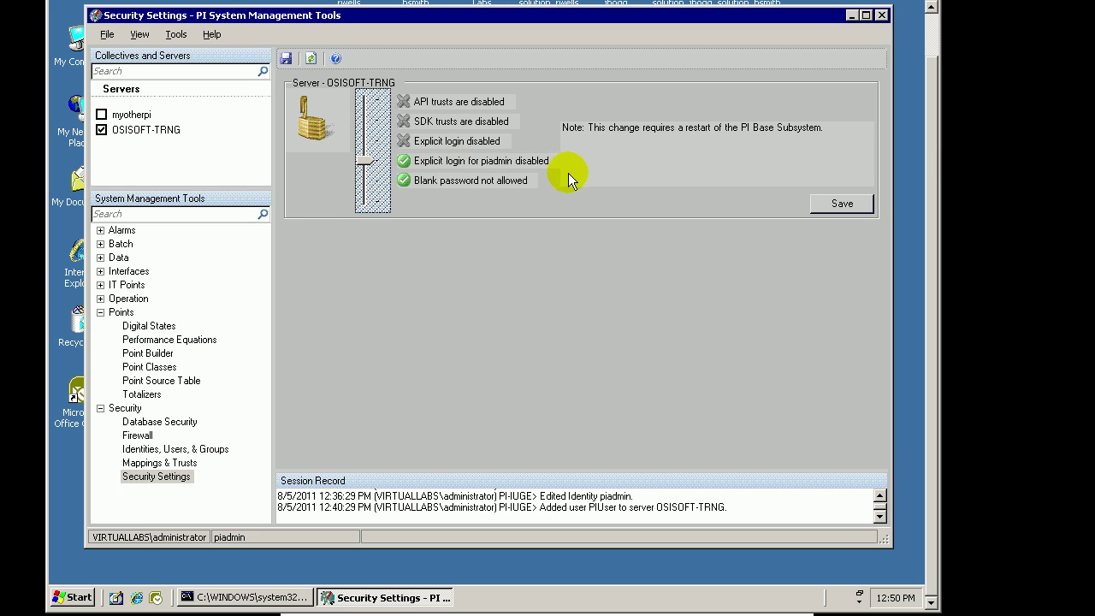
left_click(838, 208)
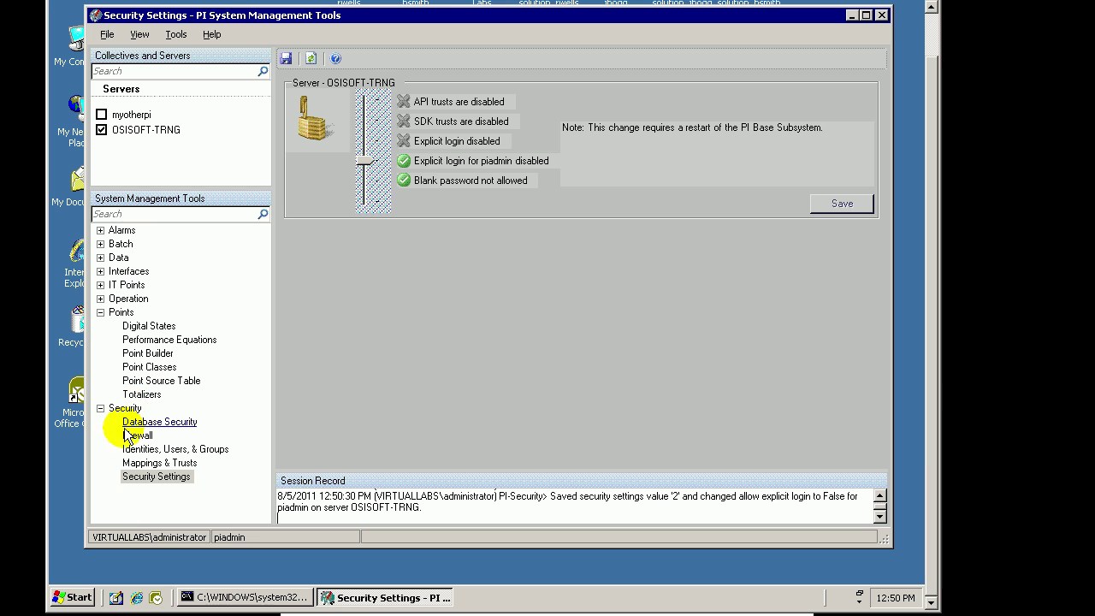
Step: Restart the PI Base Subsystem service from Operation > PI Services
left_click(100, 298)
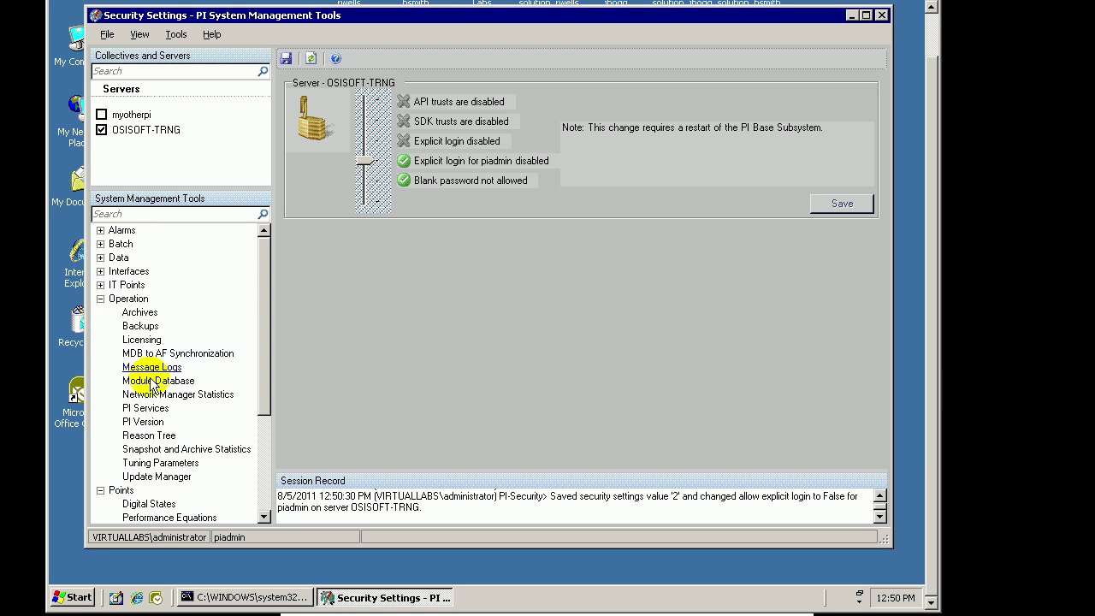
left_click(150, 408)
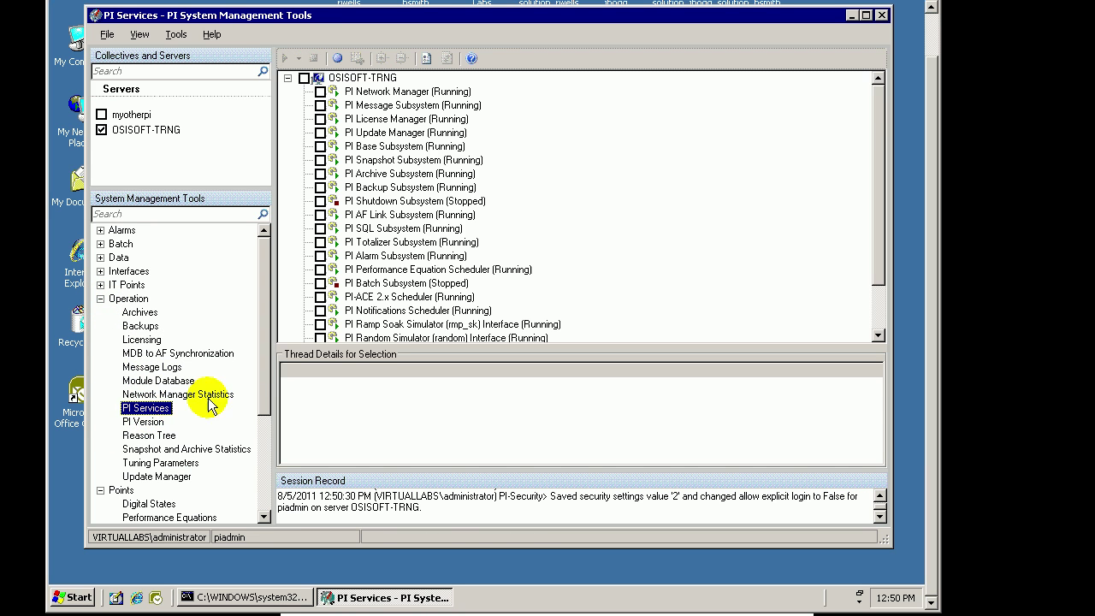
left_click(320, 146)
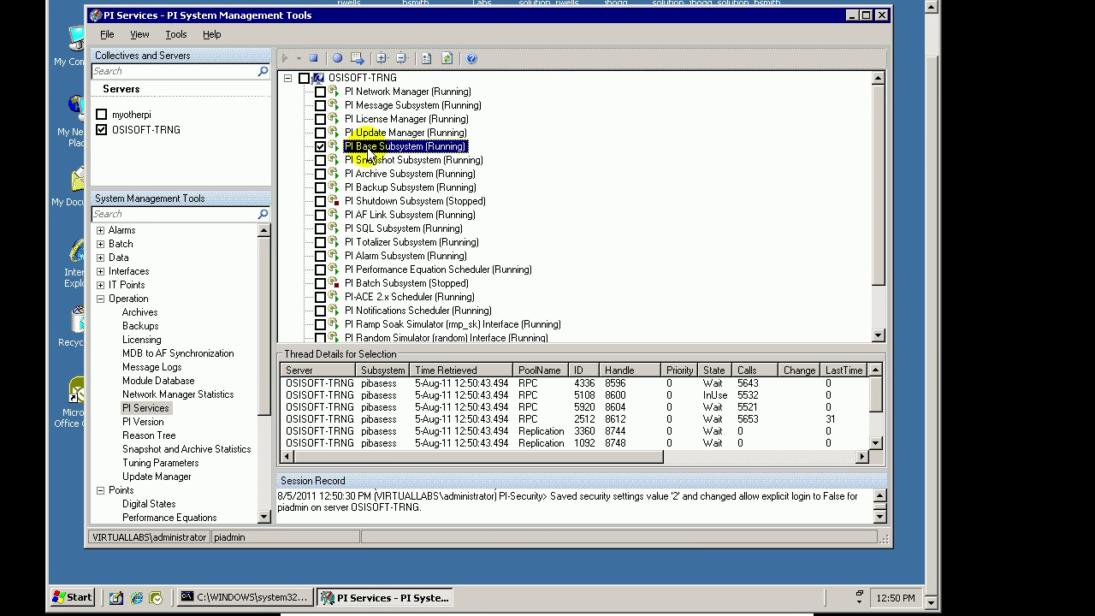
right_click(367, 147)
left_click(423, 196)
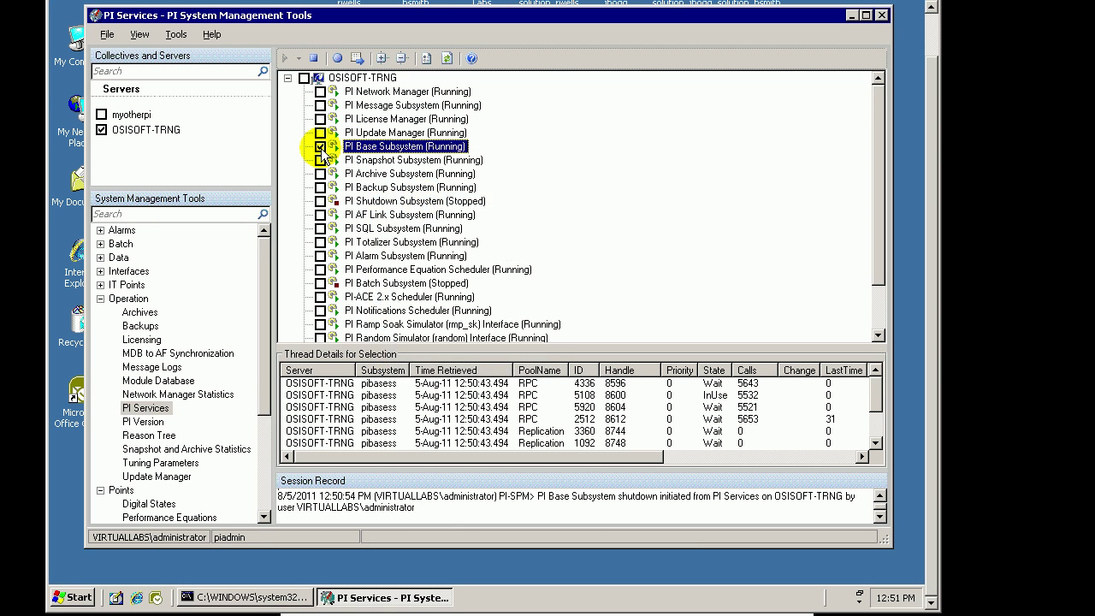
left_click(319, 146)
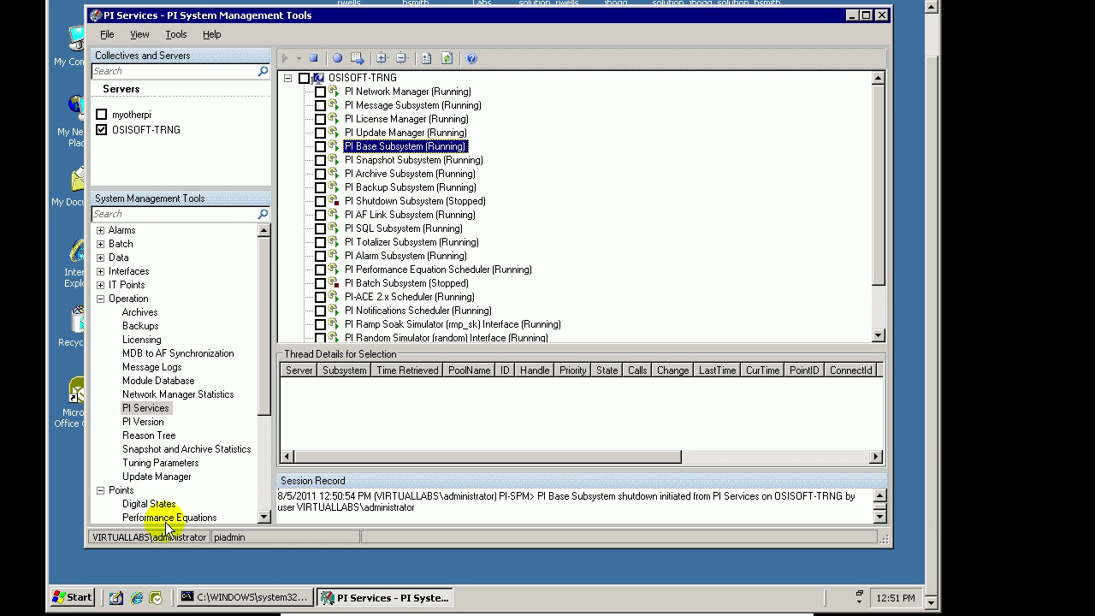
left_click(265, 496)
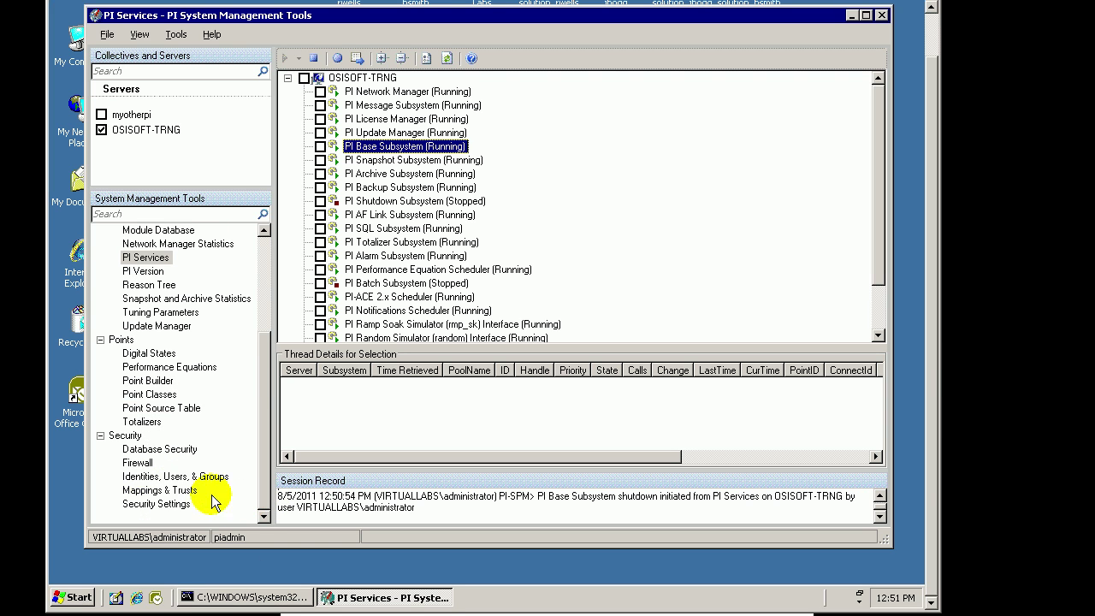
Step: Tick OSISOFT-TRNG and submit fred's password in the PI Server Login dialog
left_click(163, 505)
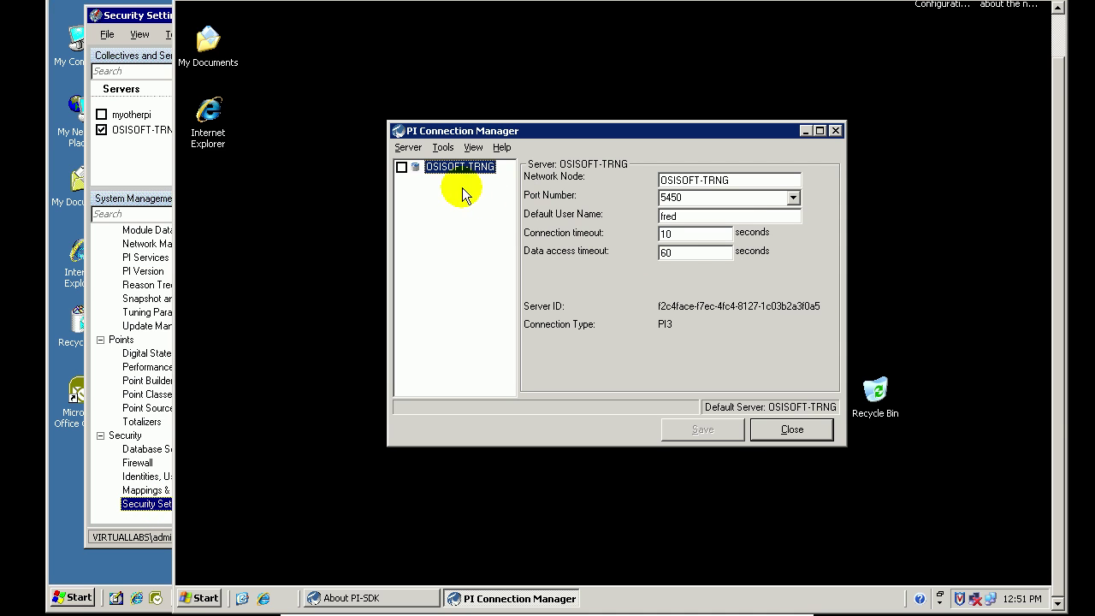
left_click(402, 167)
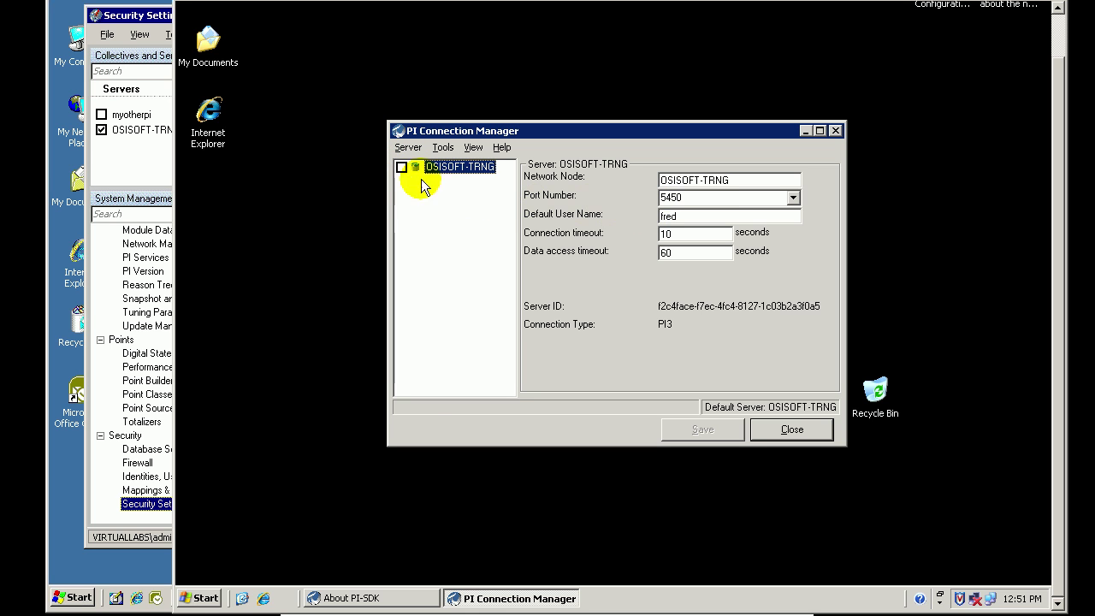
left_click(402, 168)
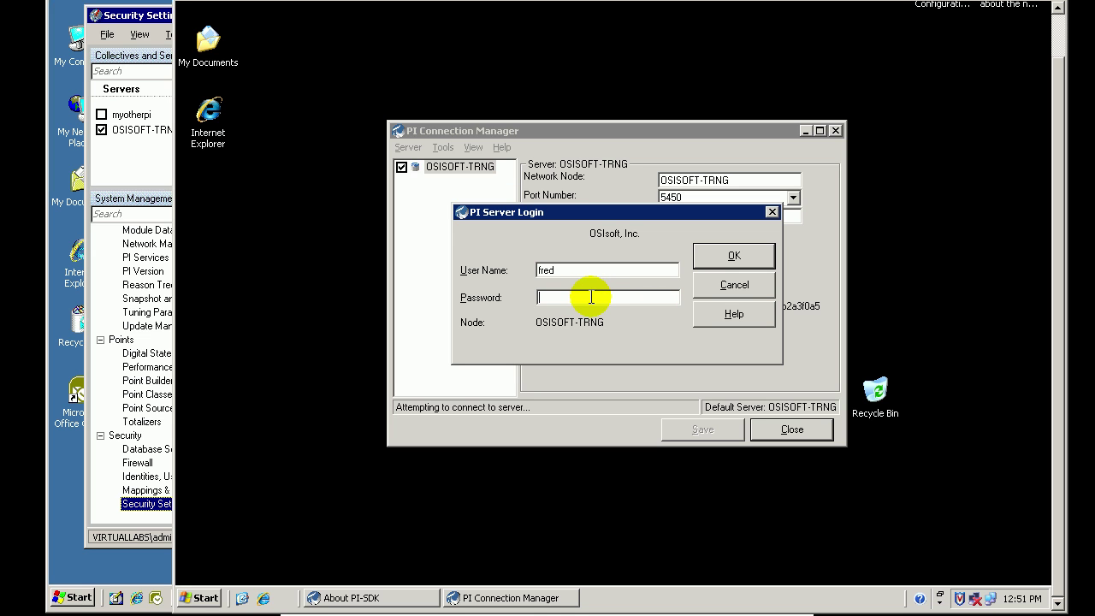
type("****")
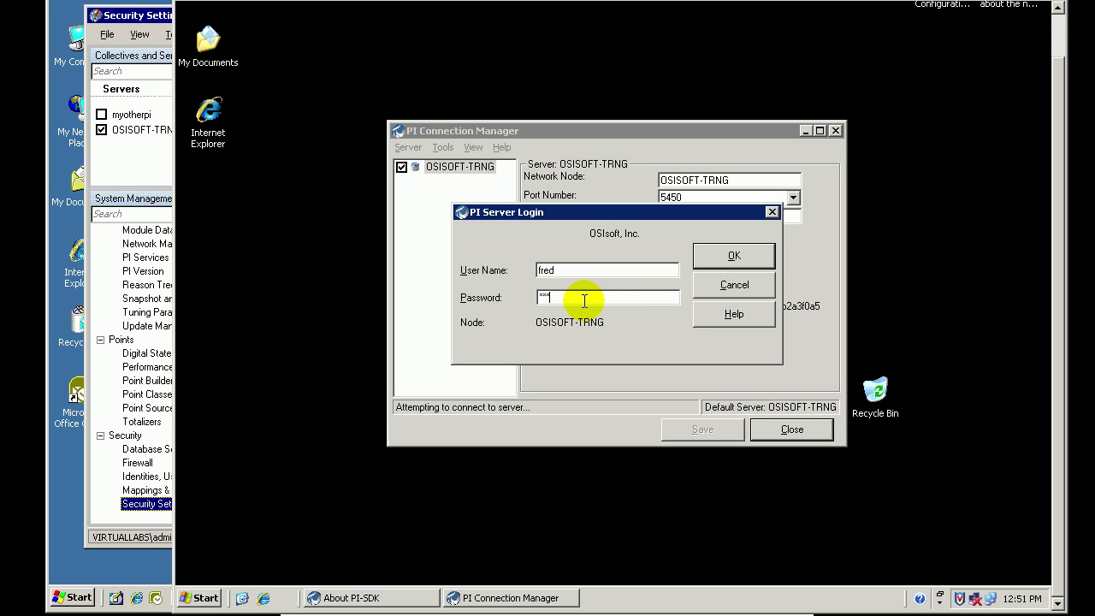
left_click(721, 262)
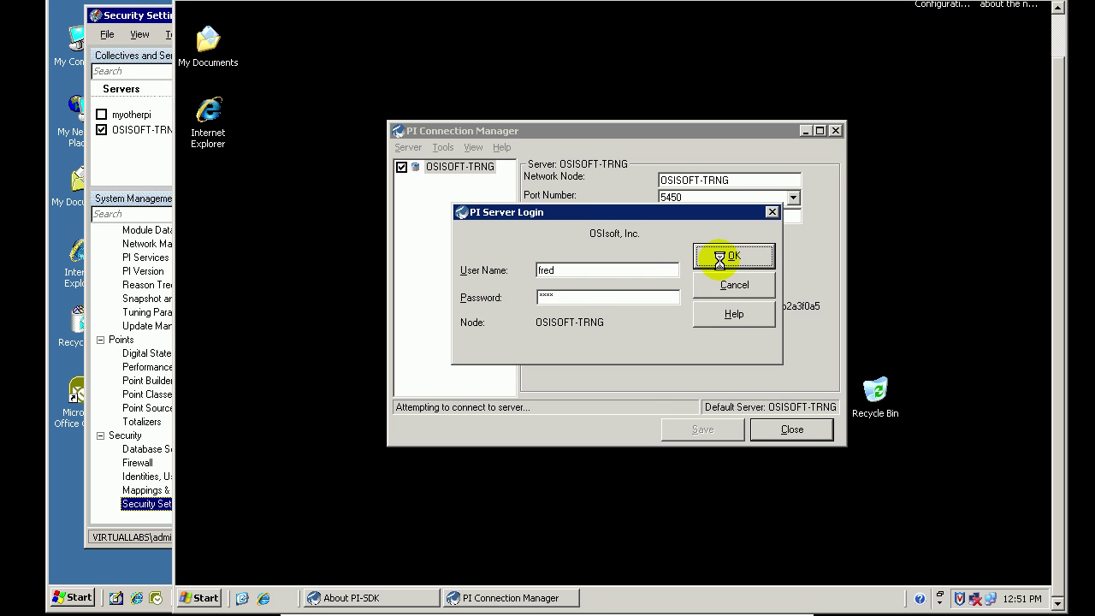